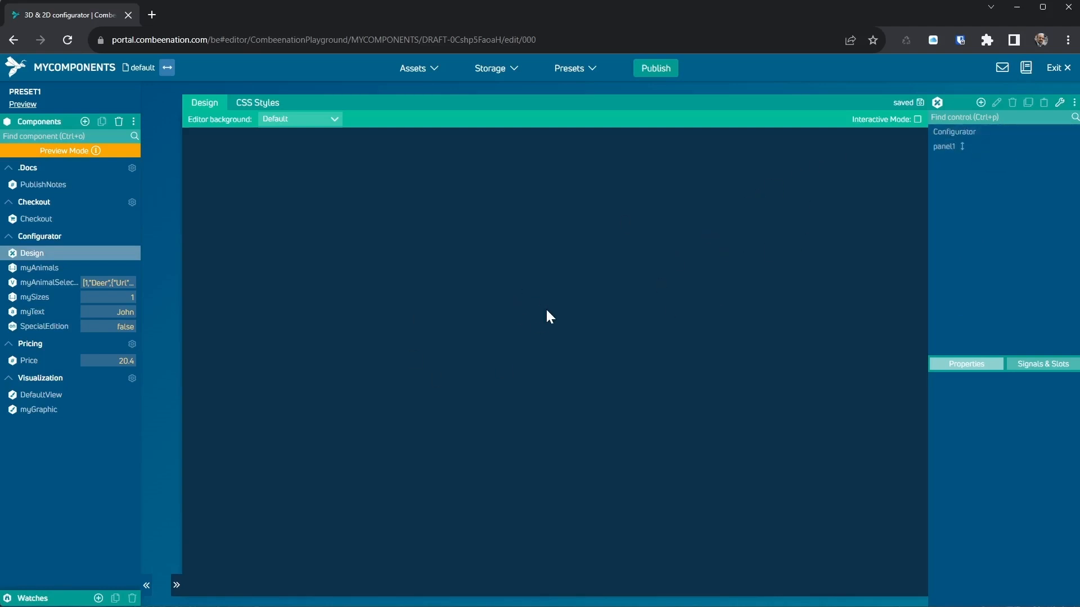
Add two unnamed Panel controls inside panel1.
left_click(981, 106)
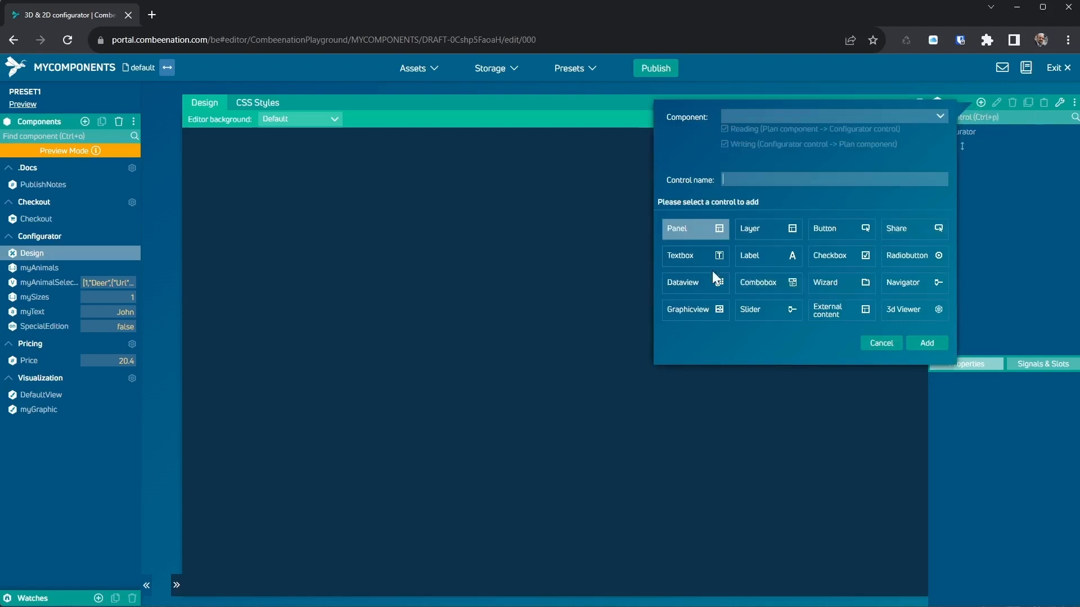
left_click(690, 239)
left_click(929, 344)
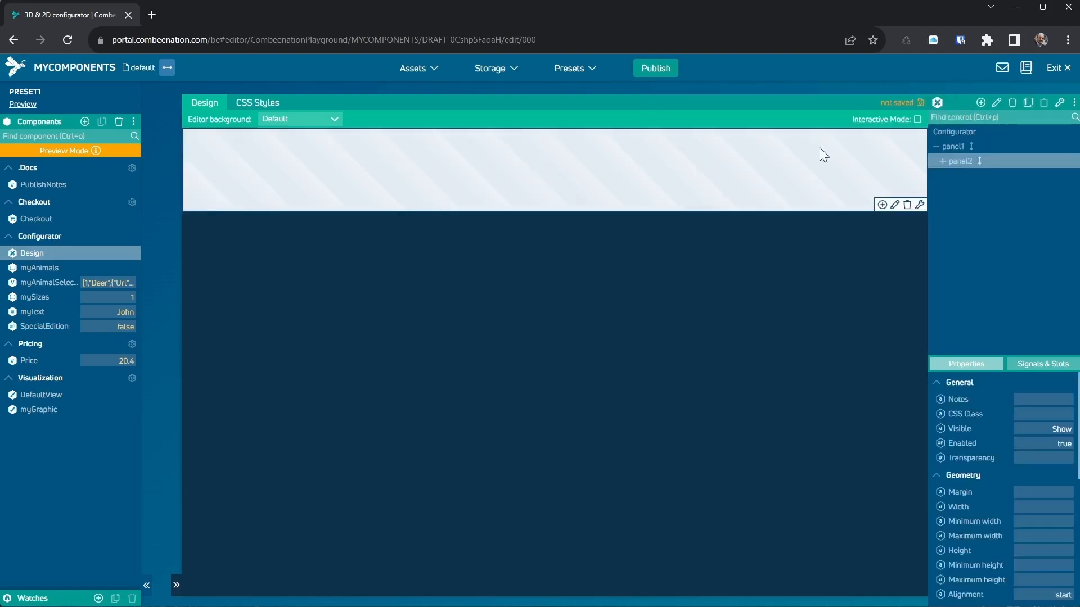
left_click(960, 146)
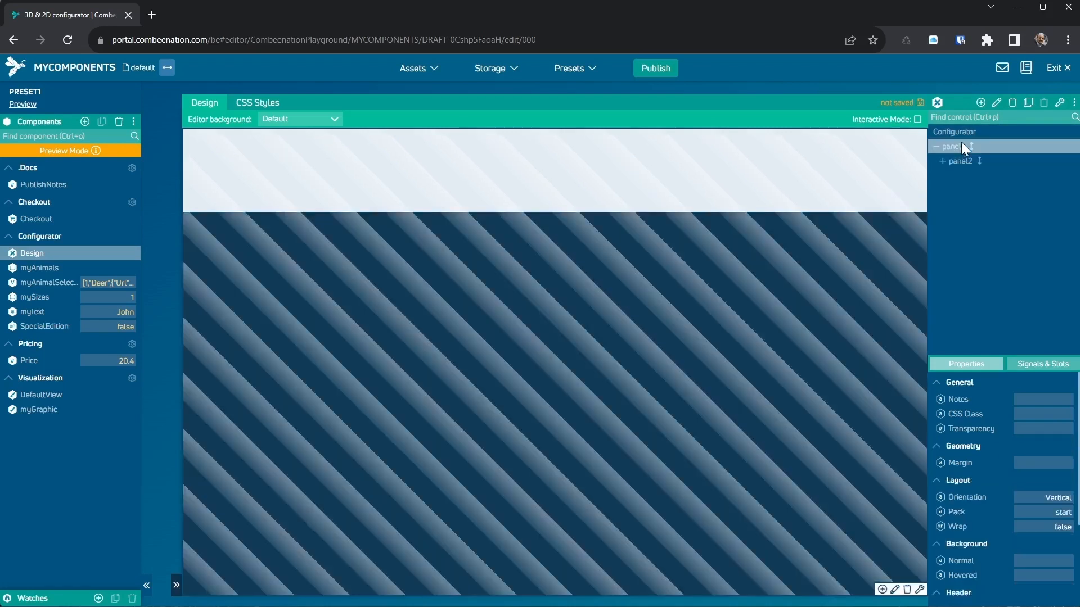
left_click(981, 103)
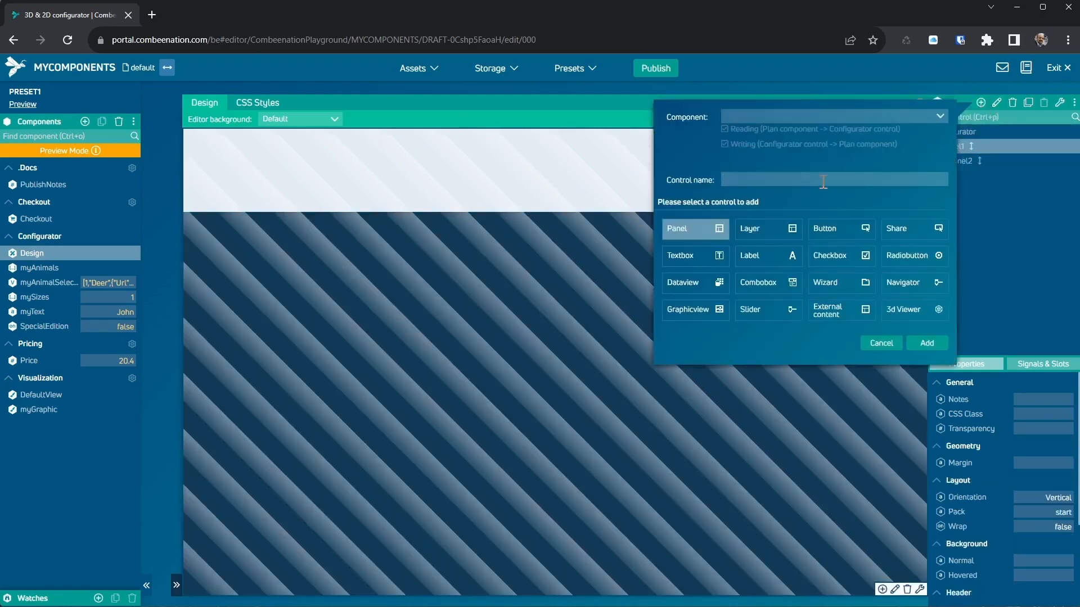
left_click(929, 343)
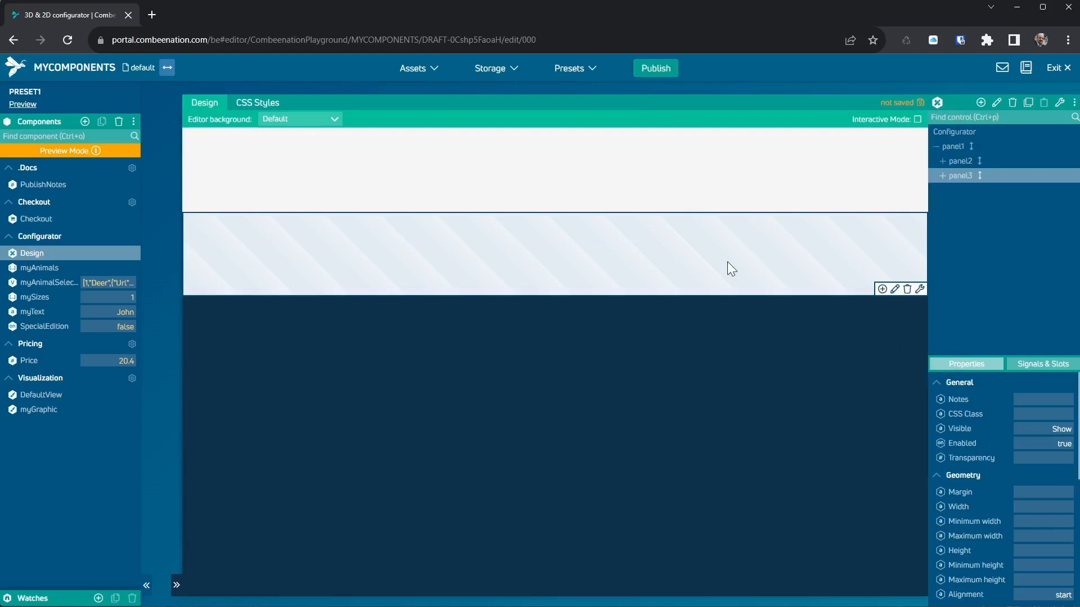
left_click(729, 181)
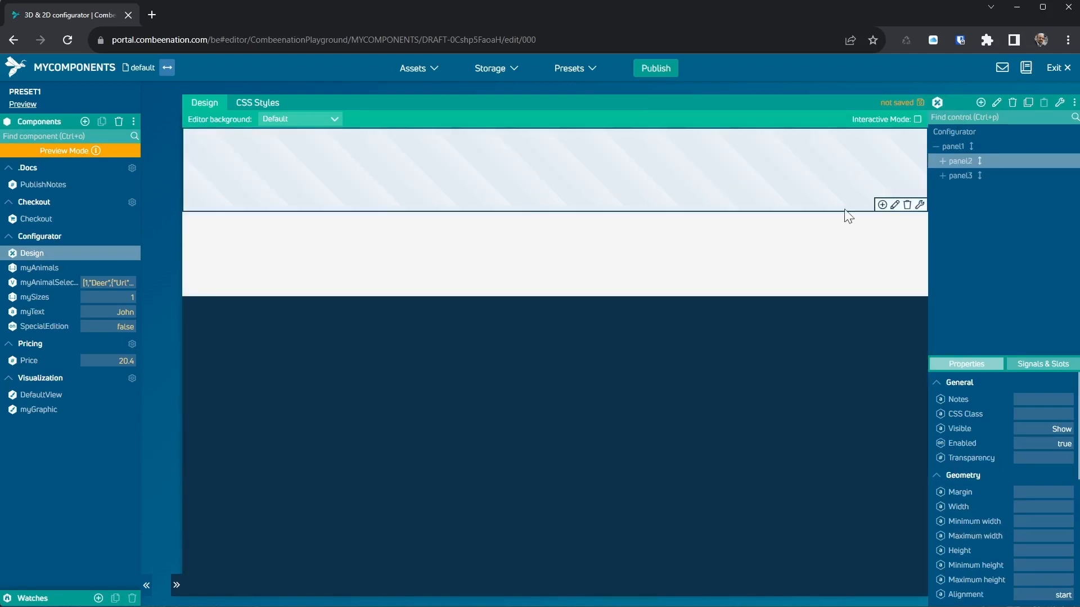
left_click(824, 253)
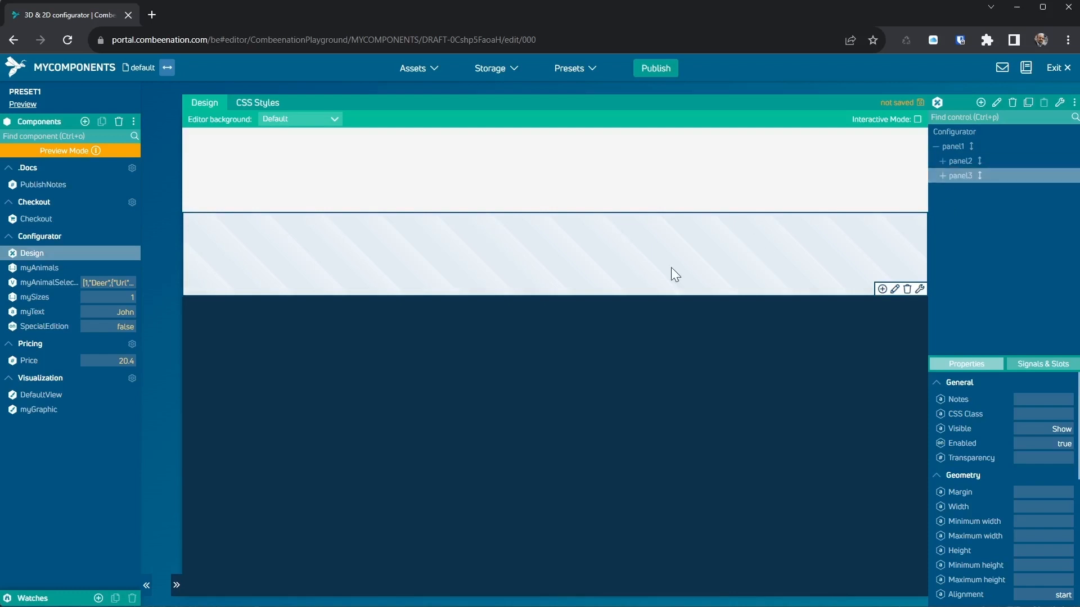
left_click(668, 190)
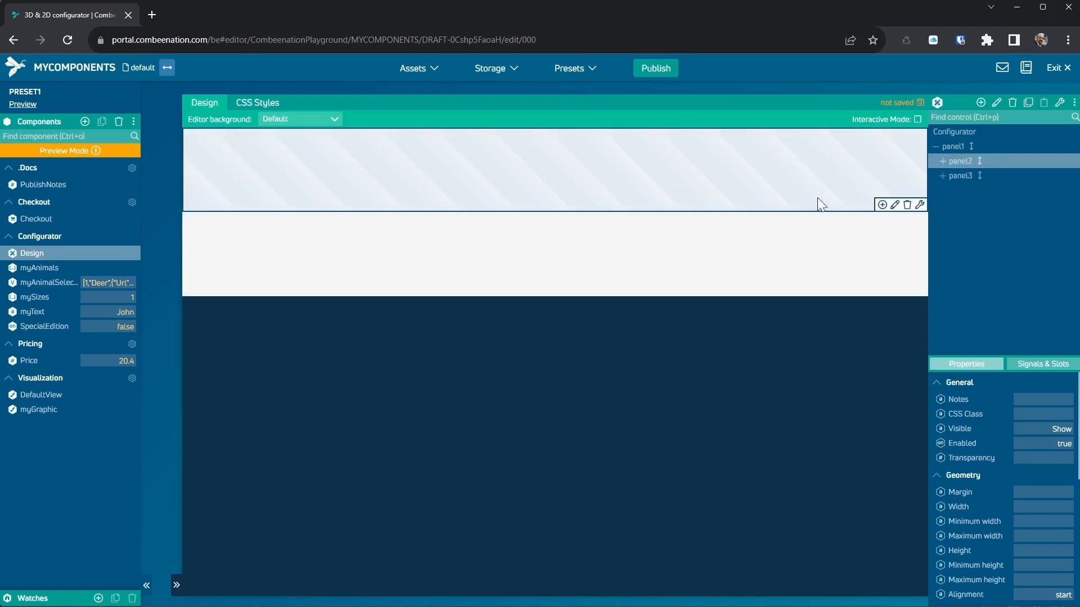
left_click(961, 173)
left_click(961, 161)
left_click(960, 172)
Set panel2's normal background colour to blue.
left_click(960, 161)
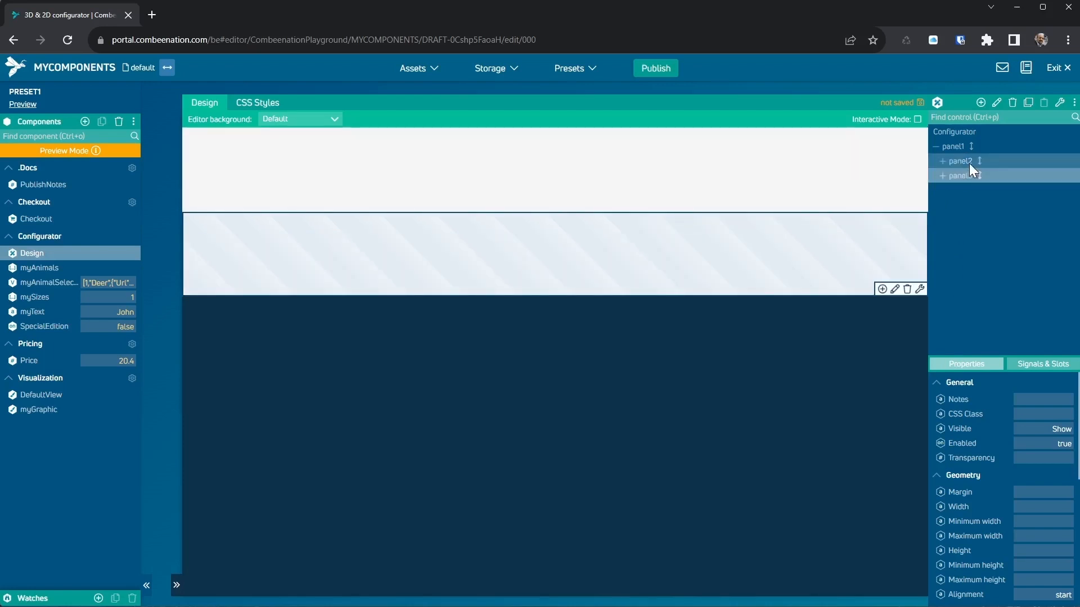
scroll(1044, 506, "down", 3)
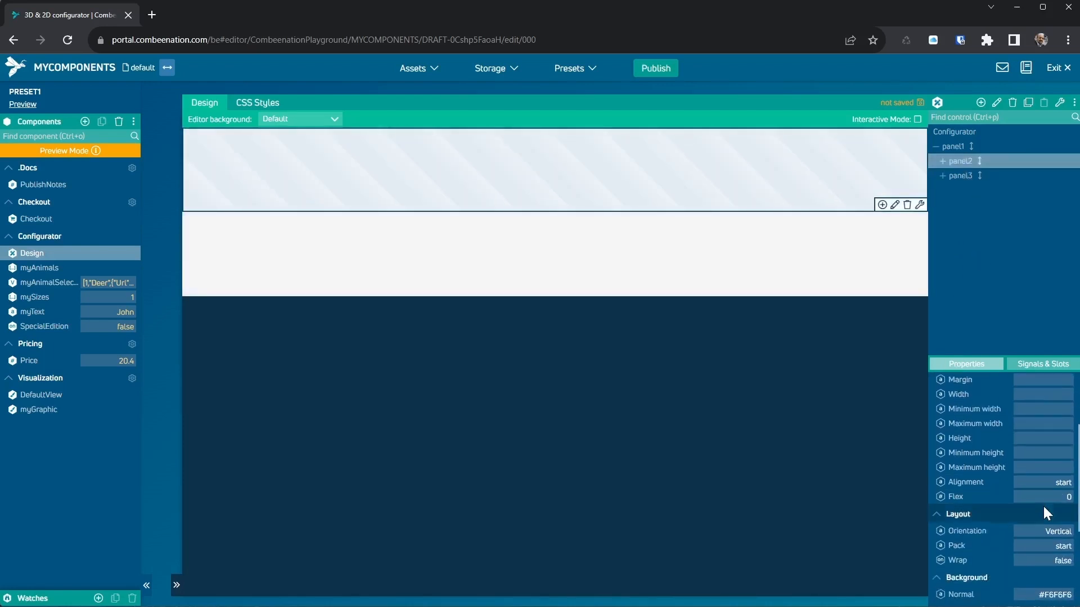
left_click(1042, 538)
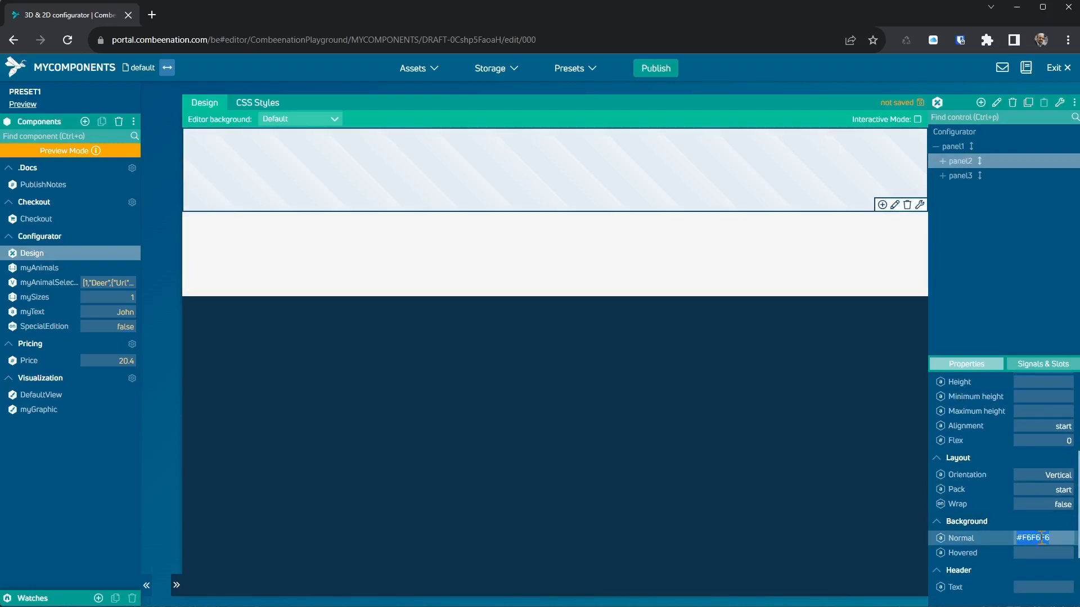
type("blue")
key("Return")
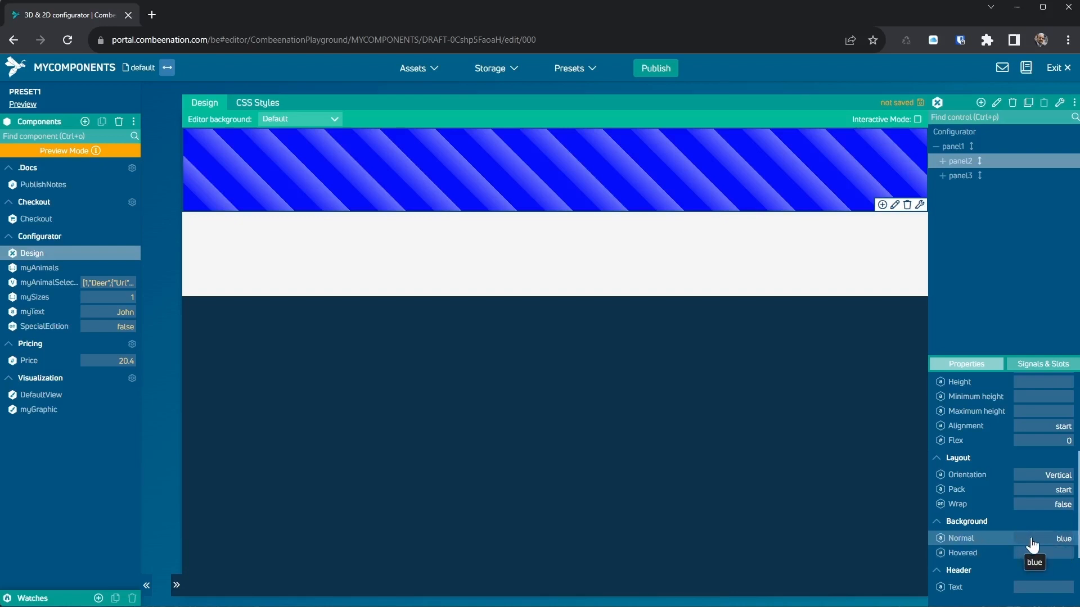
Try #234 as panel3's normal background colour, and replace it with rgba(200,200,200,0.4).
left_click(965, 177)
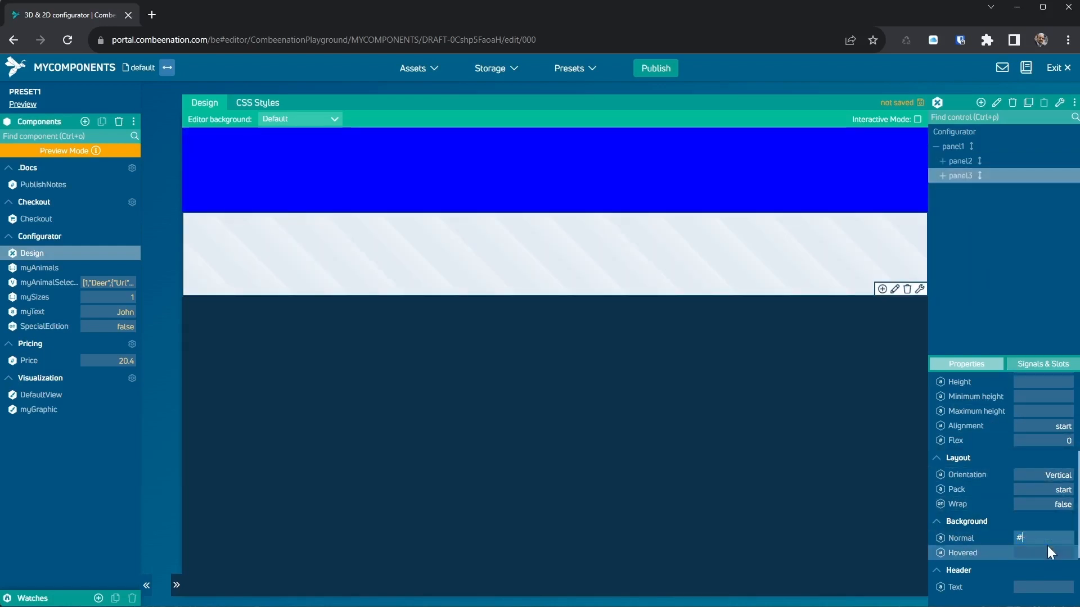
type("#234")
left_click(1045, 538)
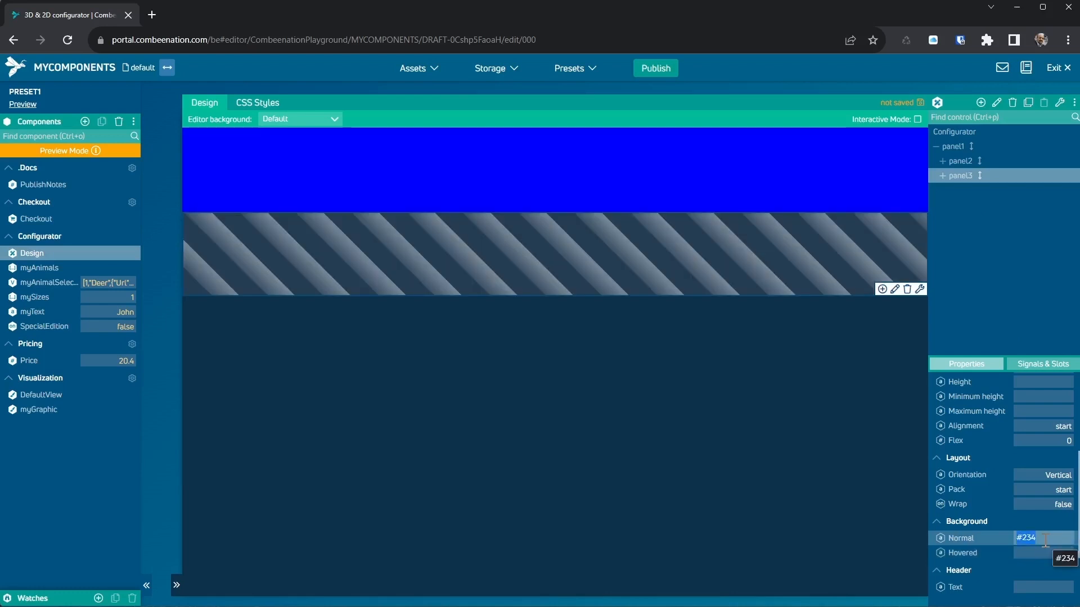
type("rgba")
type("(200")
type(",200,200")
type(",0")
type(".4")
type(")")
key("Return")
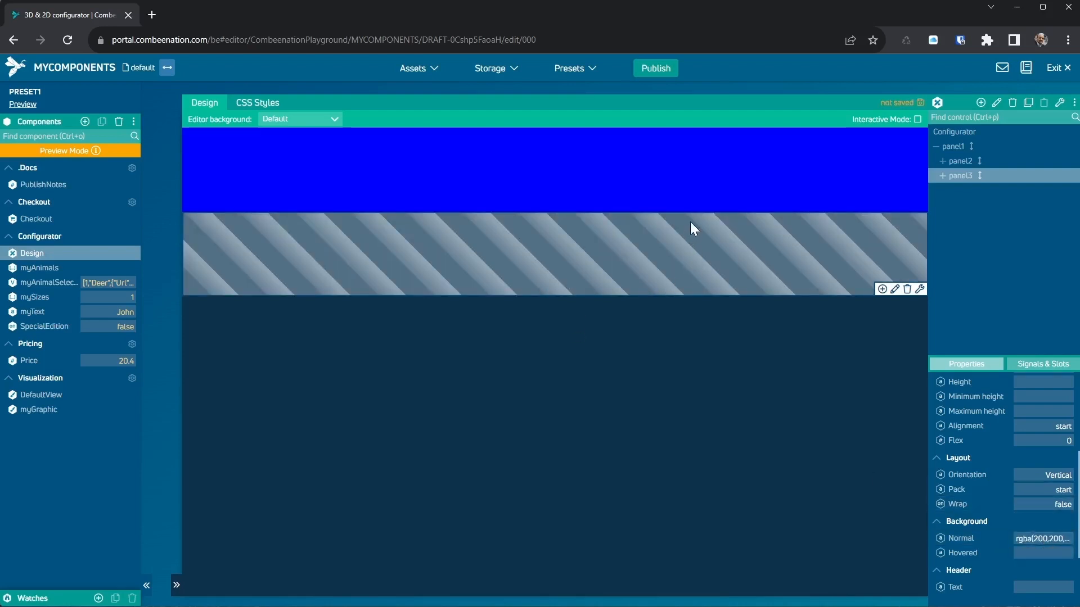
Set the height of panel2, the blue panel, to 300px.
left_click(693, 184)
left_click(695, 238)
left_click(727, 170)
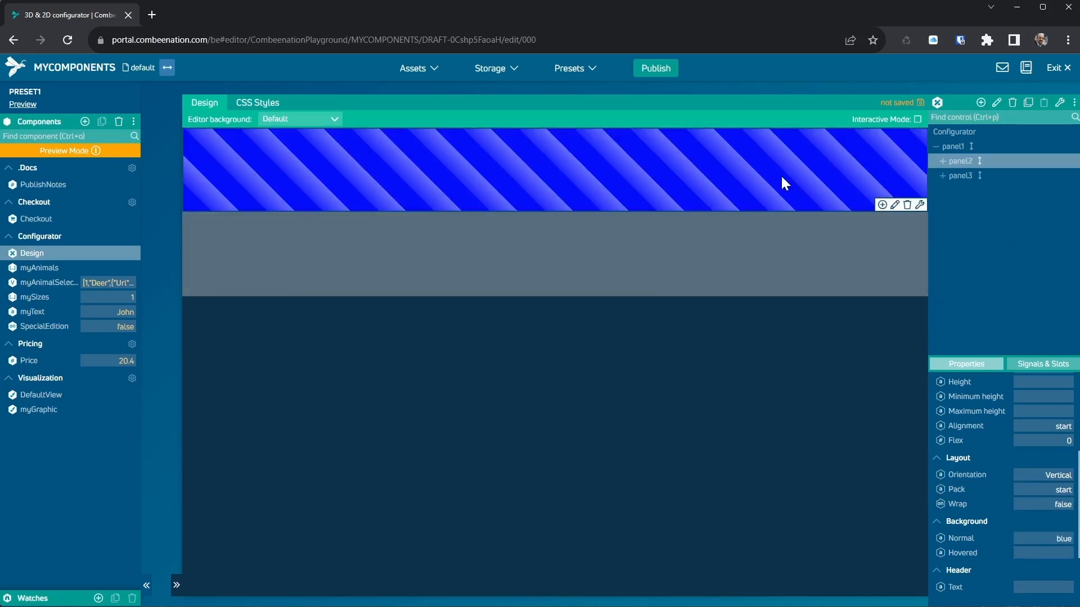
left_click_drag(1079, 457, 1071, 390)
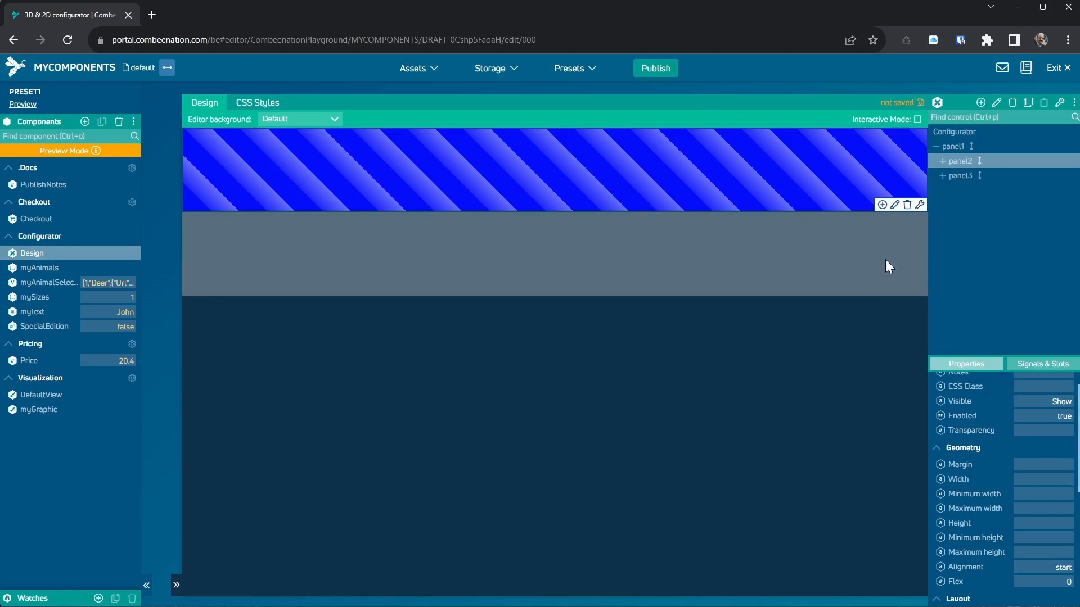
left_click(1033, 522)
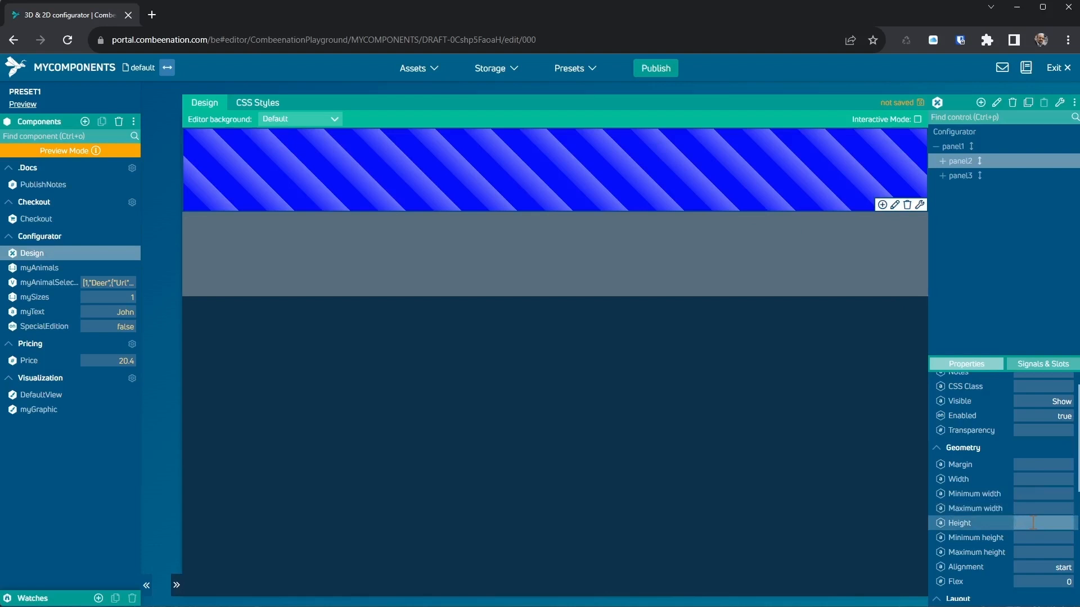
type("300px")
key("Return")
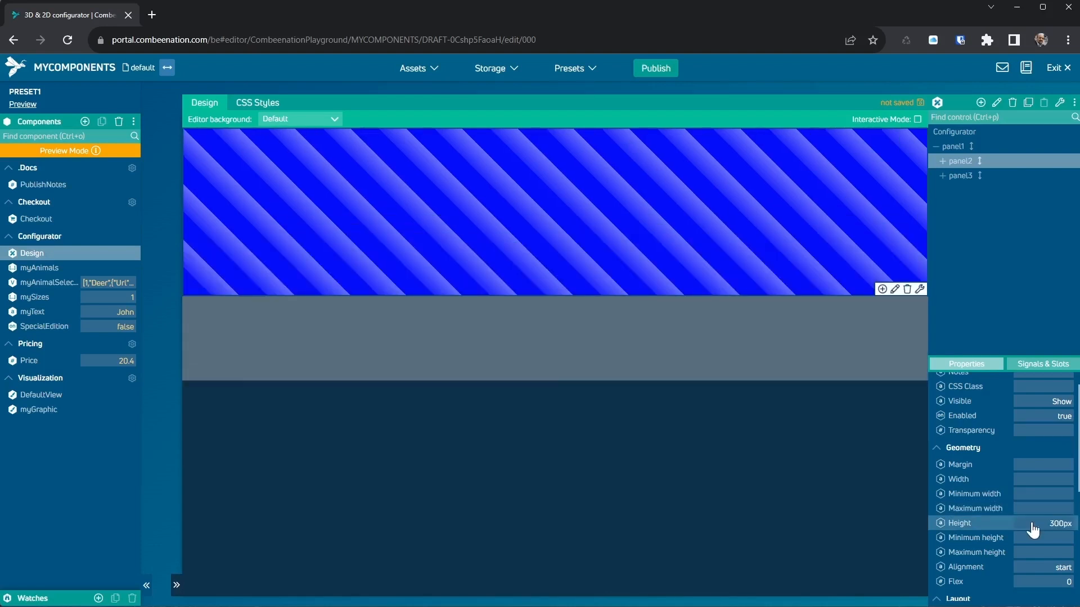
Clear the fixed height of panel2 so the field is empty.
left_click(1031, 524)
key("Delete")
key("Return")
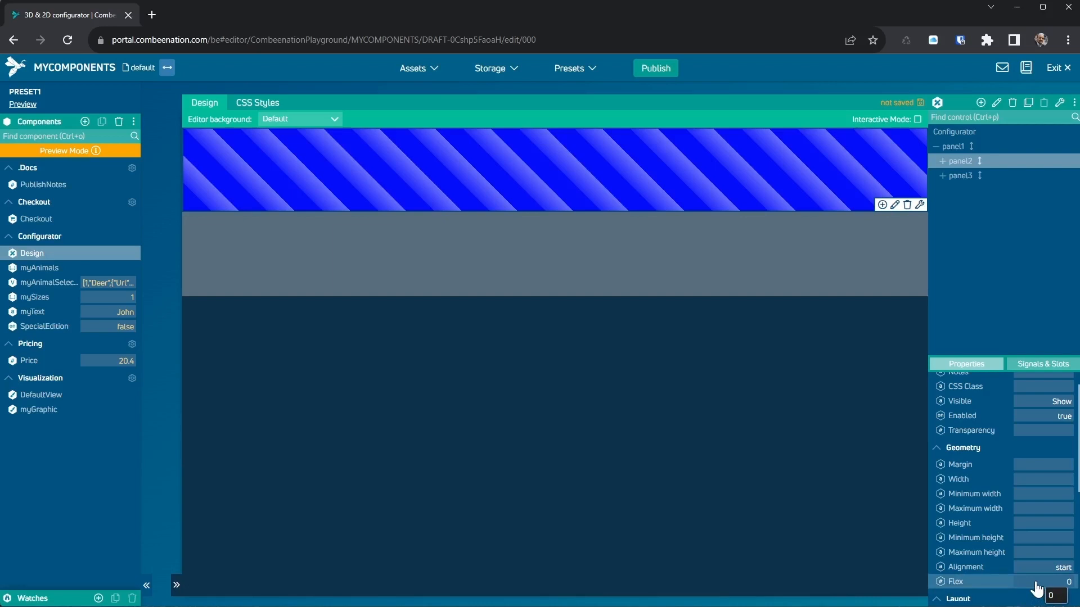
Set panel2's flex value to 1.
left_click(1037, 584)
left_click(1067, 579)
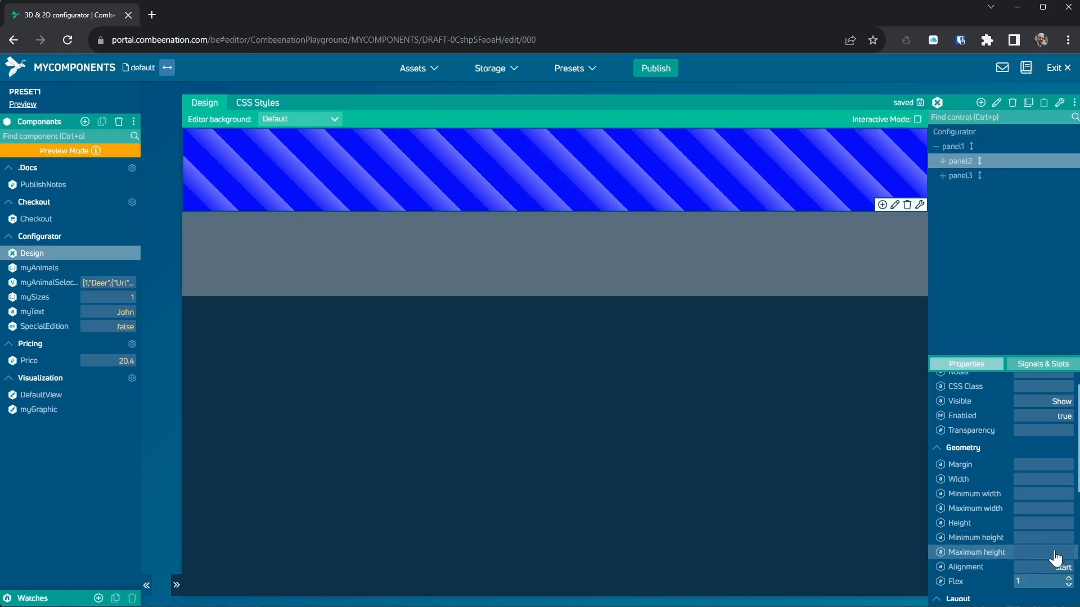
key("Return")
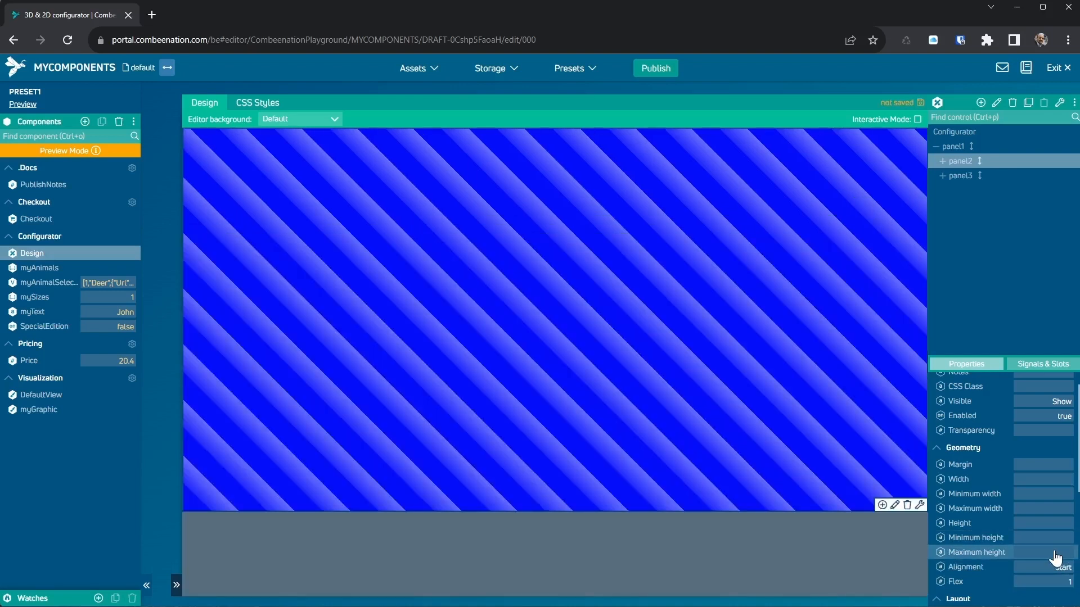
Set the flex value of panel3, the grey panel, to 2.
left_click(956, 179)
left_click(1060, 588)
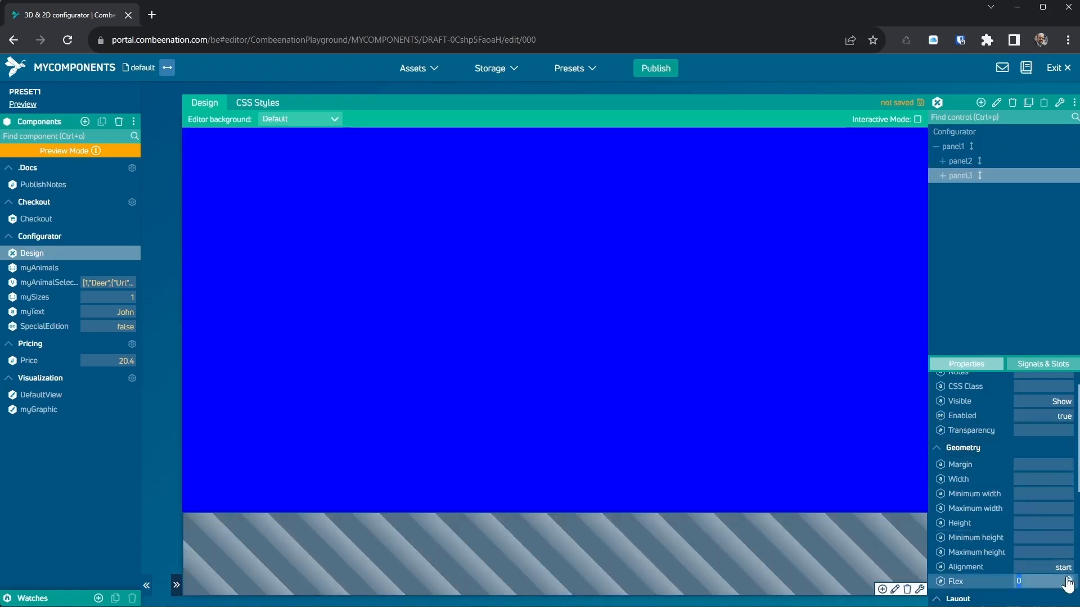
type("2")
key("Return")
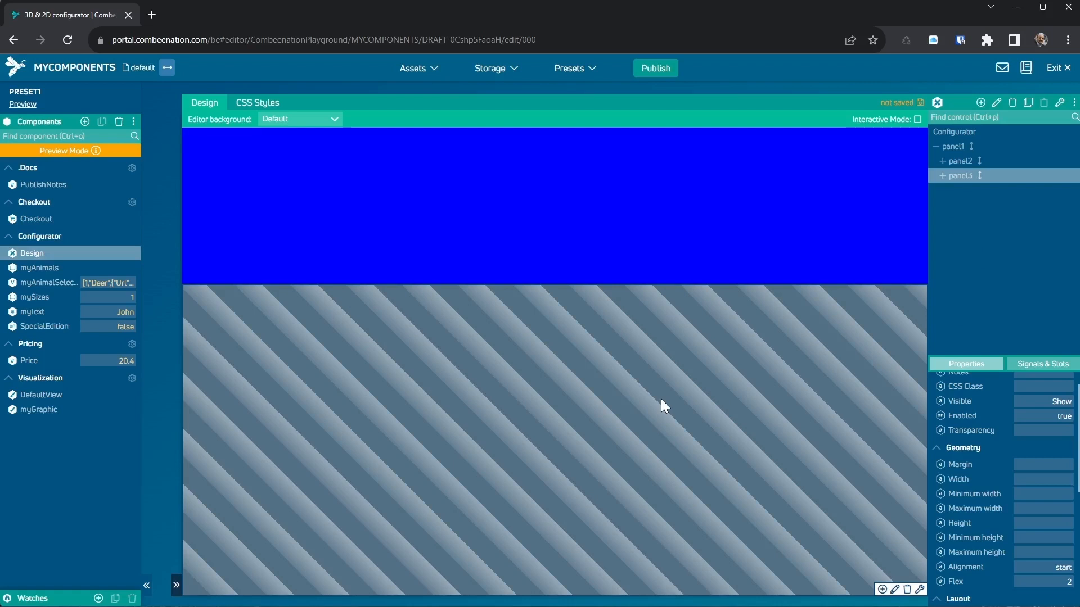
left_click(688, 230)
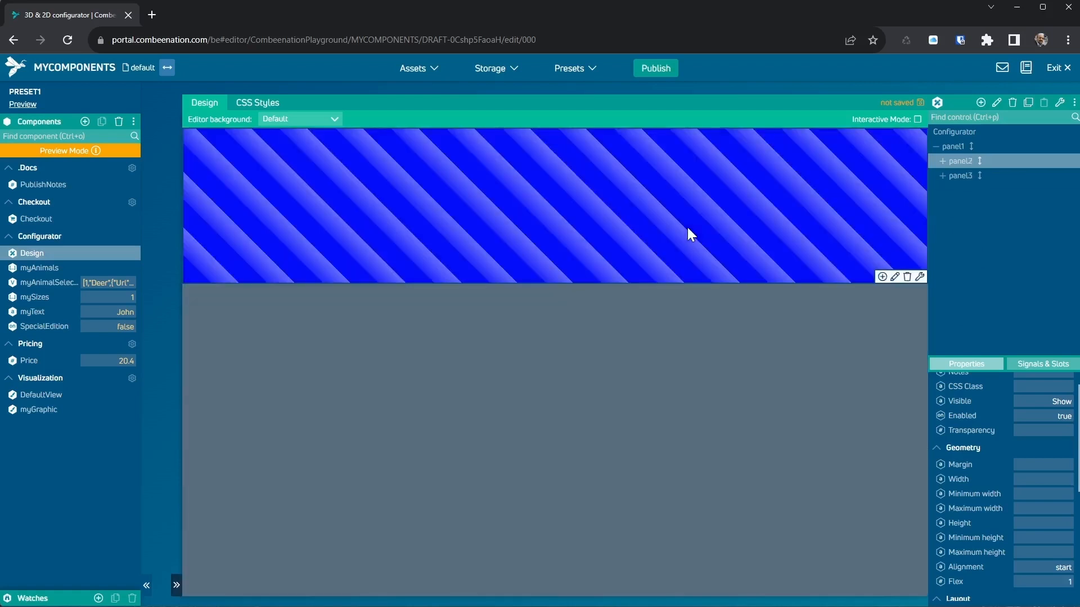
left_click(678, 323)
left_click(662, 205)
left_click(724, 374)
left_click(811, 263)
Change the layout orientation of the parent panel1 to Horizontal.
left_click(957, 147)
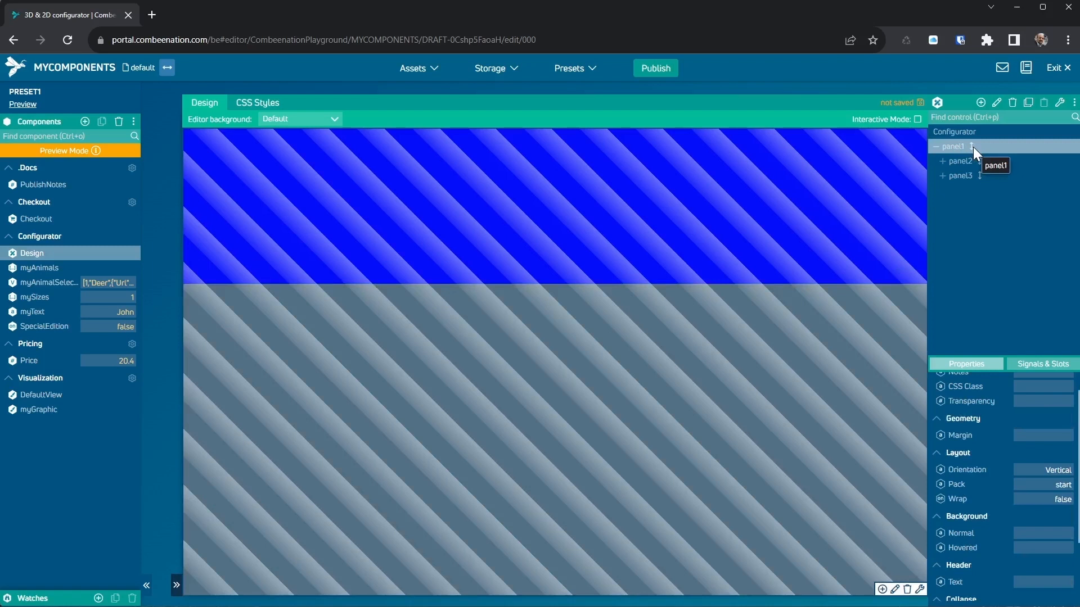
left_click(1039, 470)
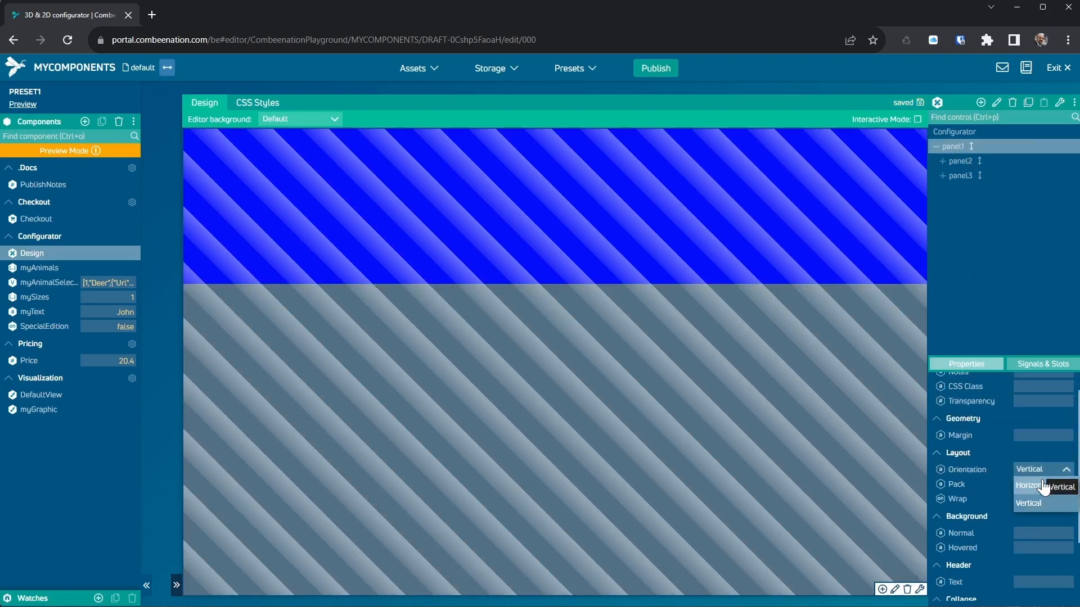
left_click(1040, 487)
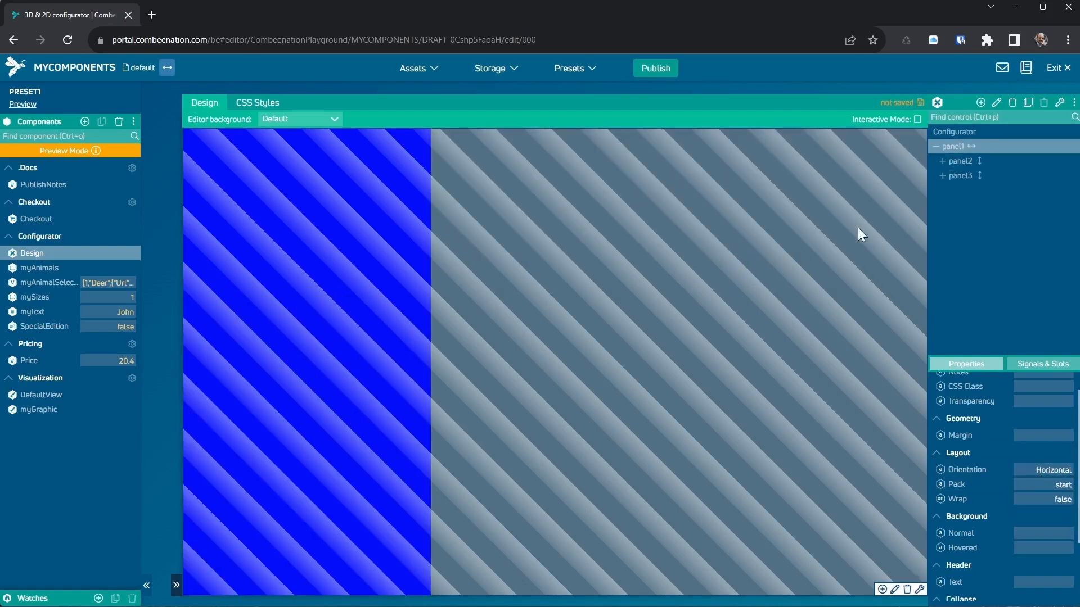
Add the myGraphic component to panel2 as a Graphicview control, with reading from the component enabled.
left_click(964, 163)
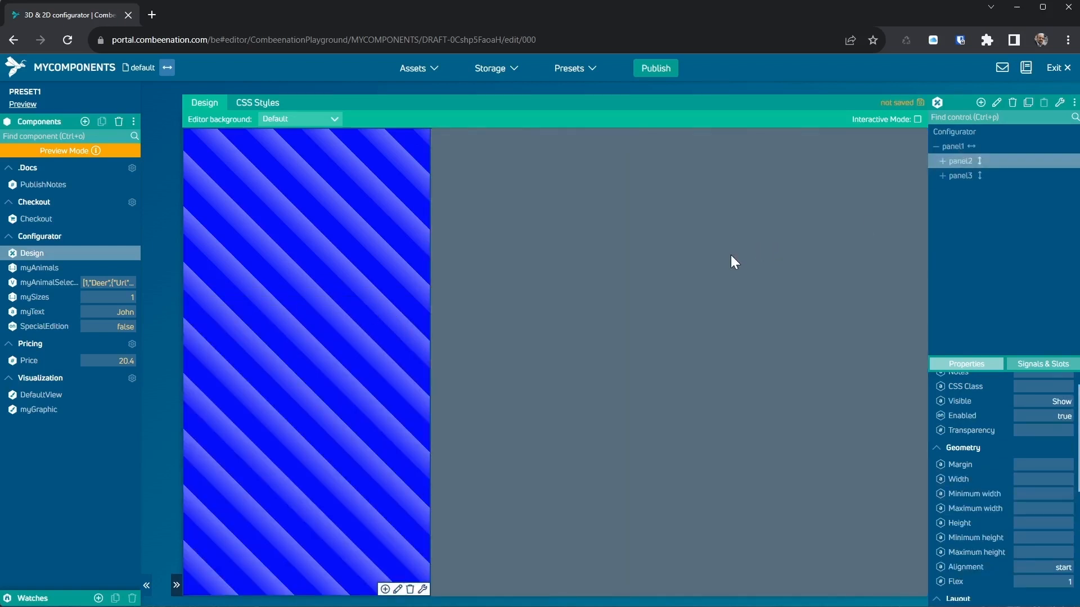
left_click(731, 254)
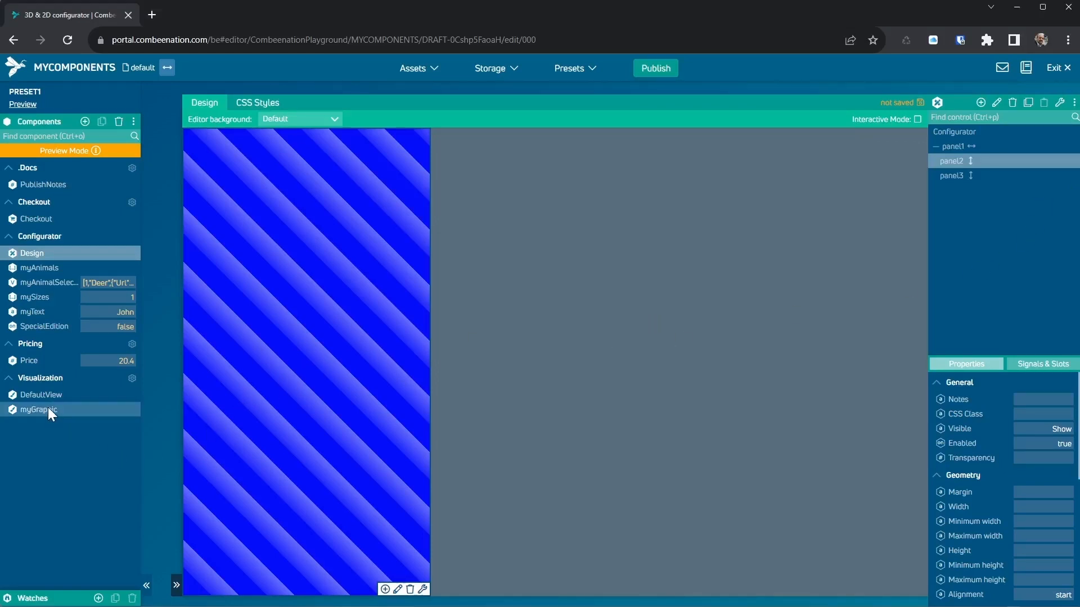
left_click_drag(48, 407, 260, 271)
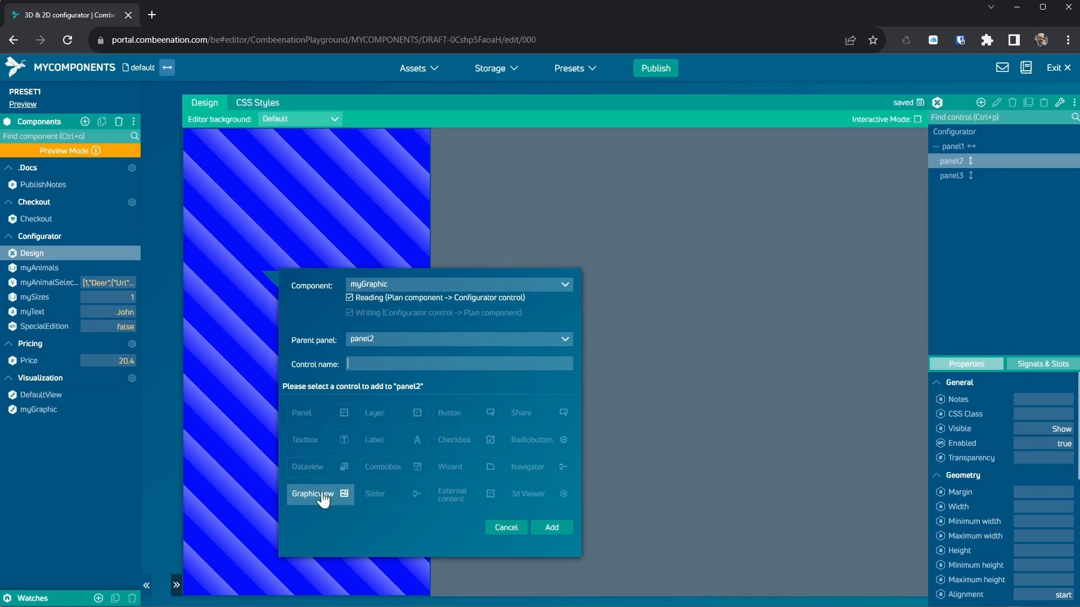
left_click(552, 529)
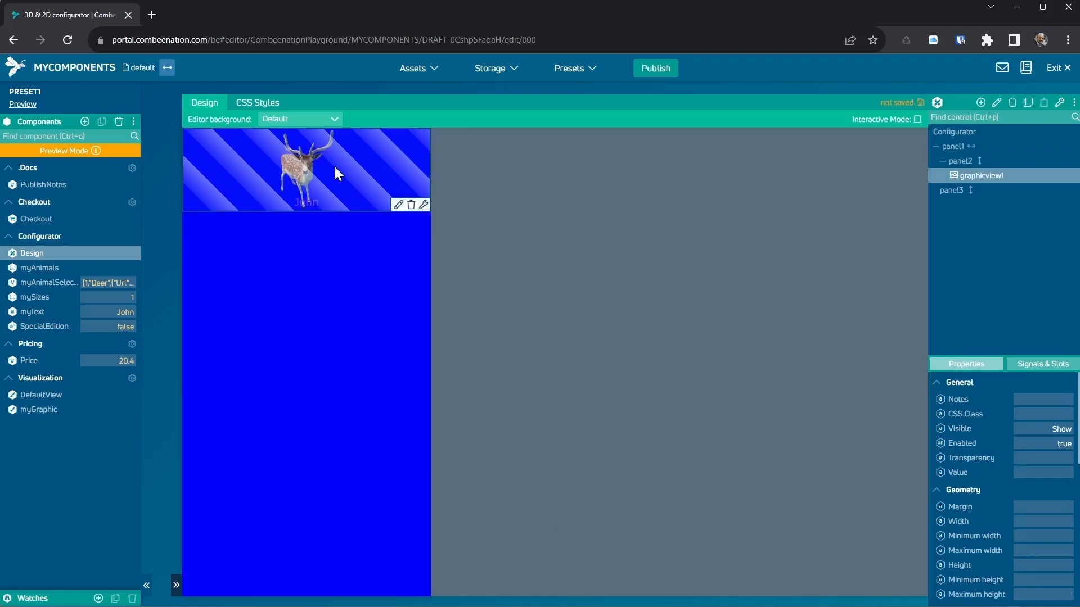
Add a Dataview control to panel2 below the graphic view, without linking a component.
left_click(980, 102)
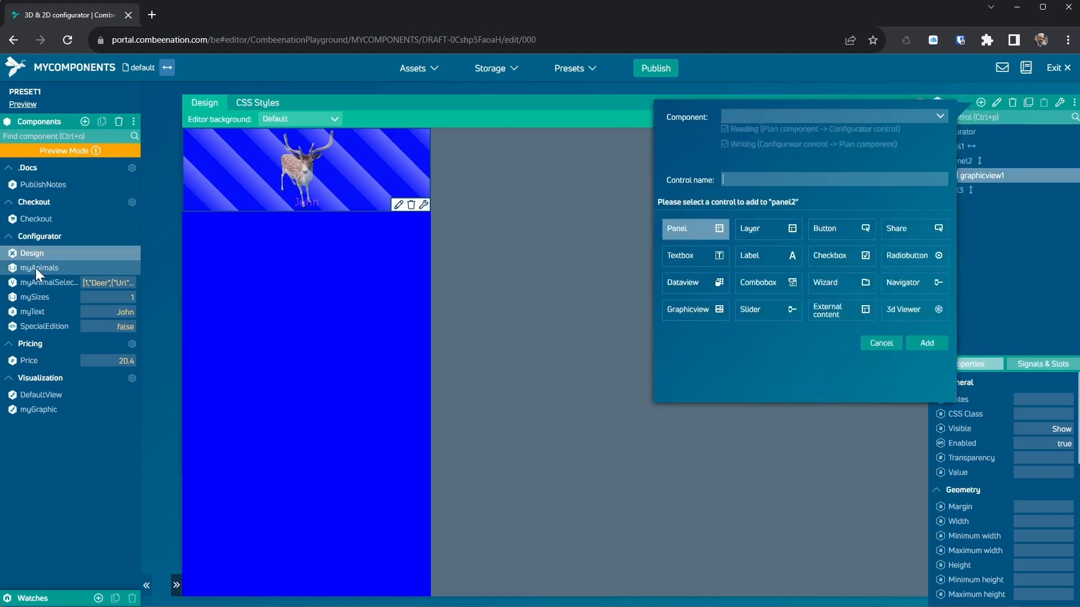
left_click(700, 290)
left_click(931, 344)
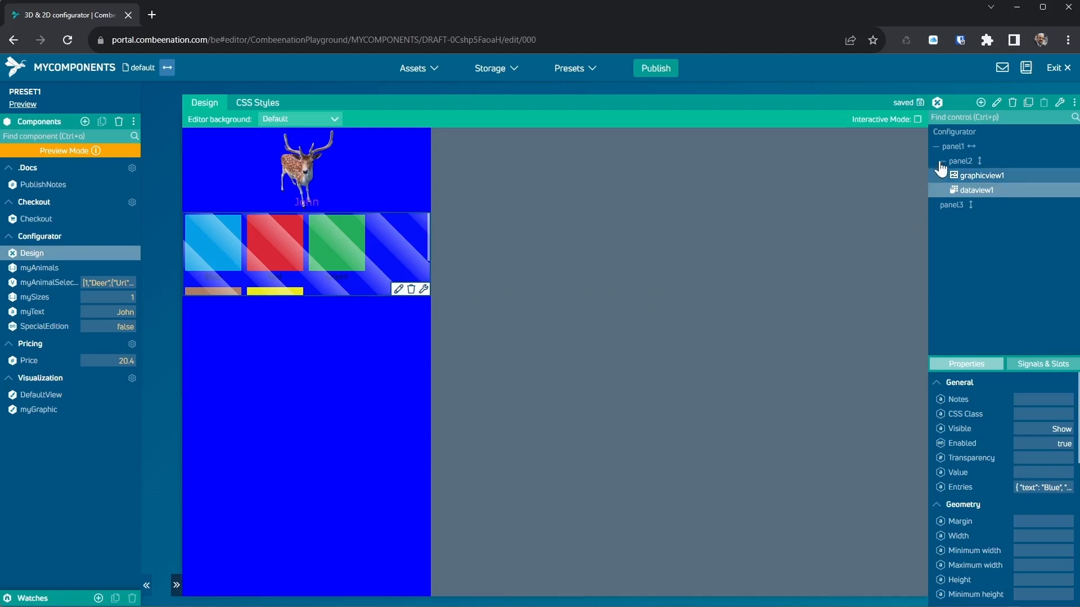
Start a signal connection from the myAnimals component's Value changed signal to the dataview1 control.
left_click(1059, 103)
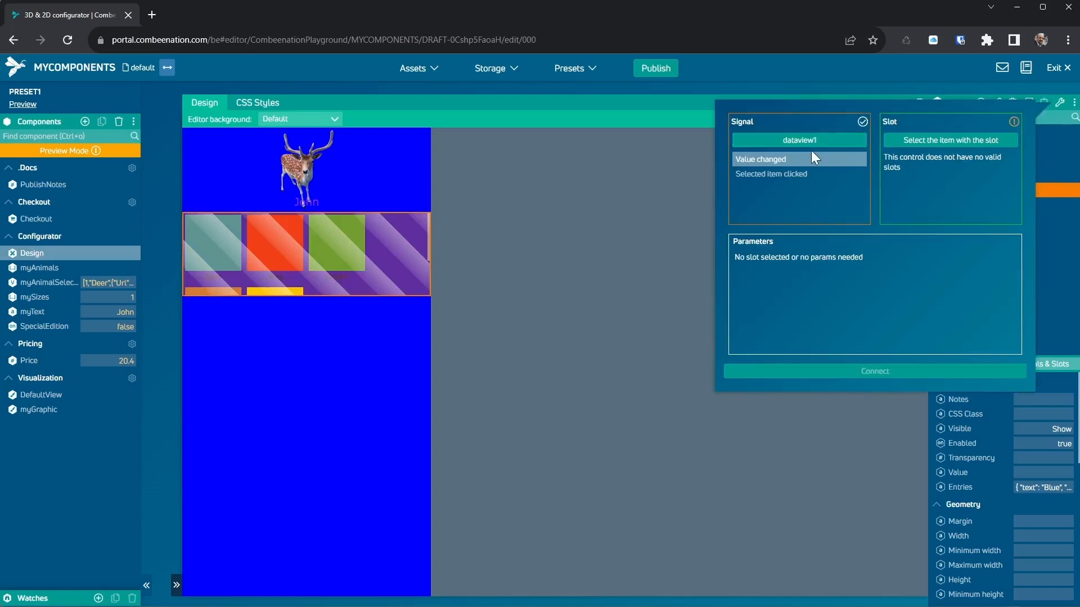
left_click(801, 144)
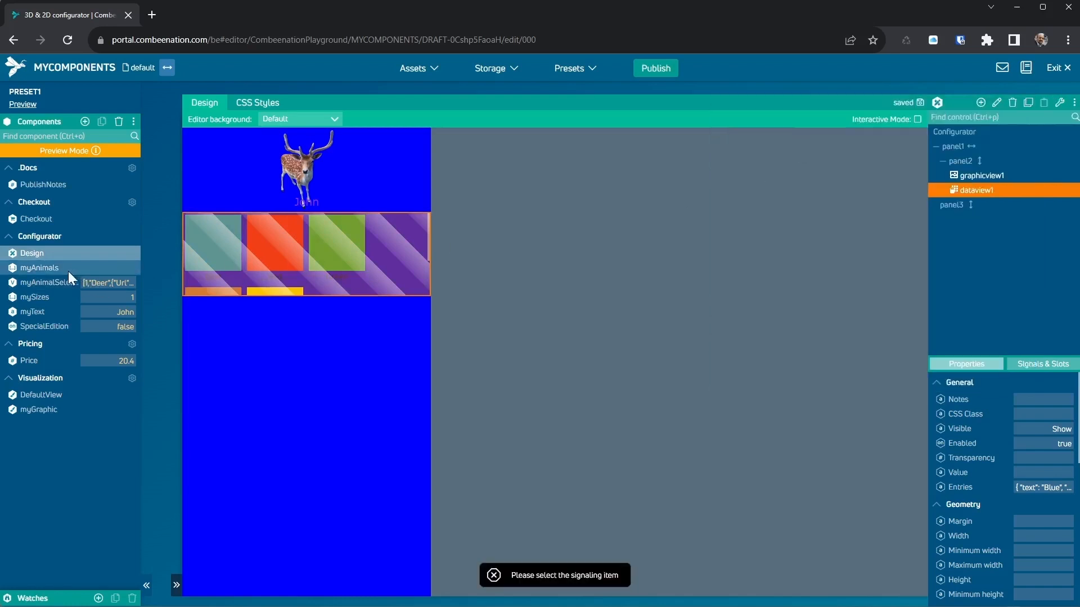
left_click(45, 268)
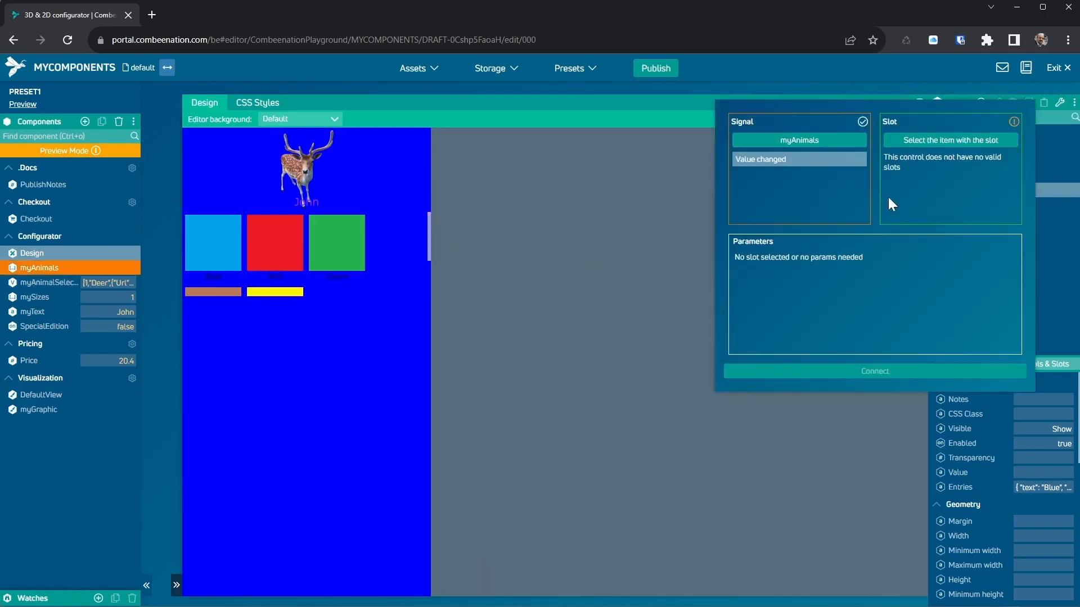
left_click(949, 141)
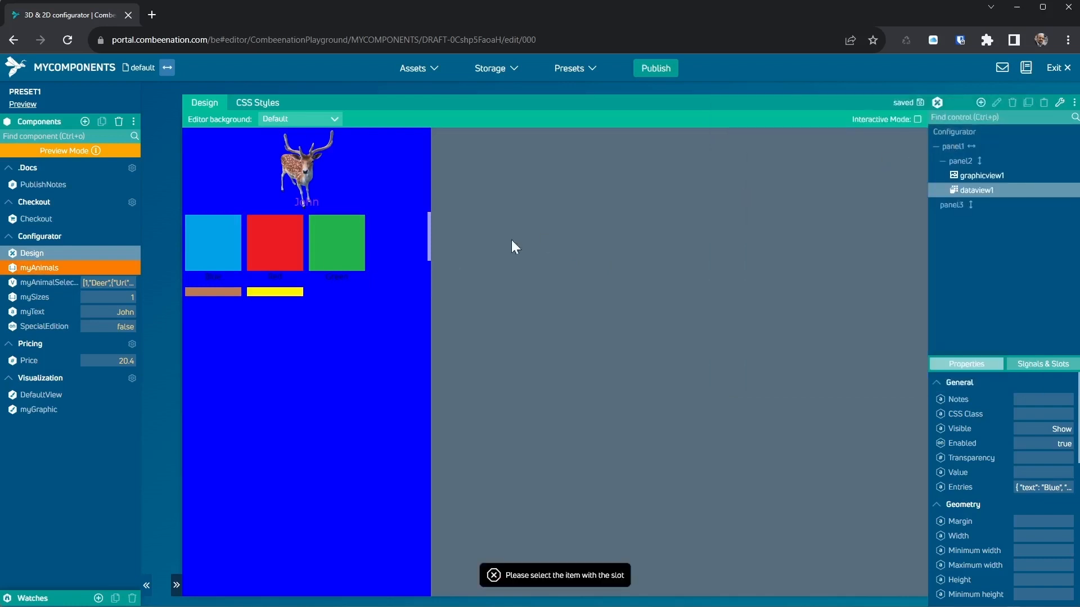
left_click(387, 244)
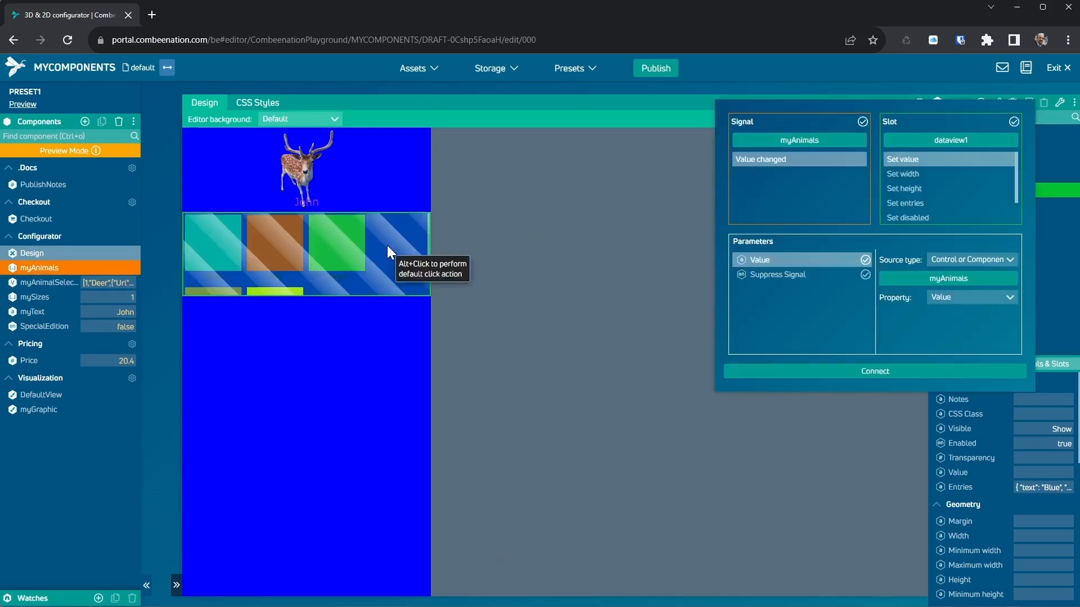
Use the Set entries slot and source its Entries parameter from the Value property of the myAnimals component.
left_click(912, 202)
left_click(944, 260)
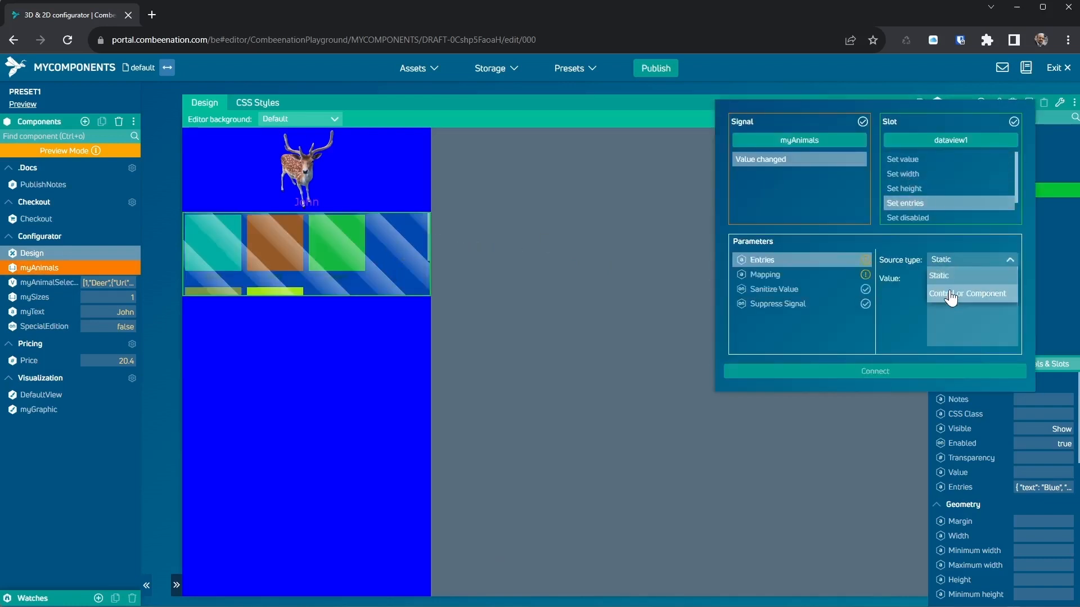
left_click(950, 294)
left_click(949, 288)
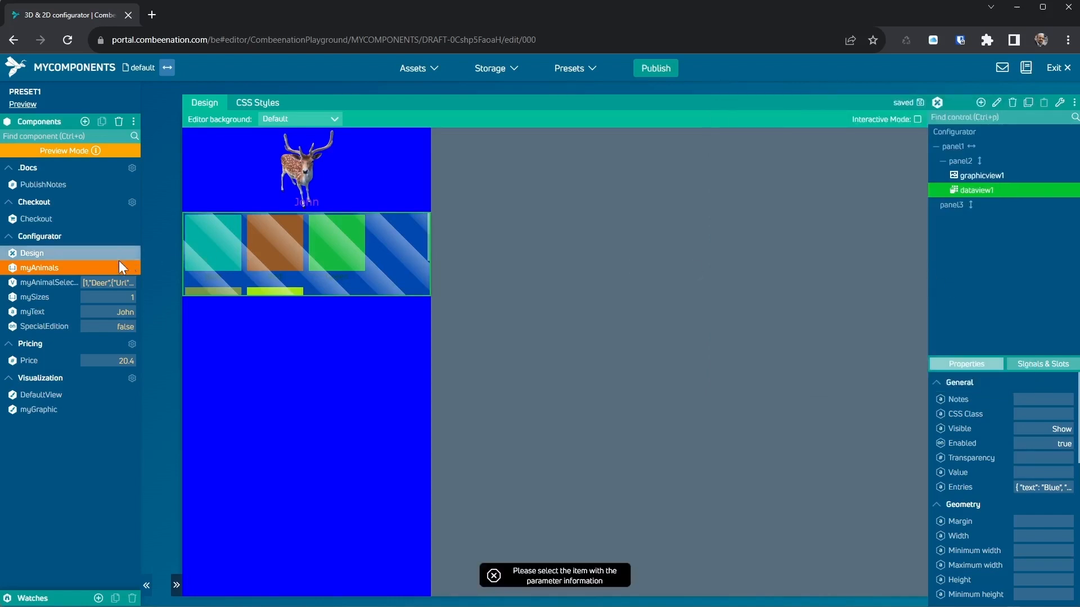
left_click(46, 268)
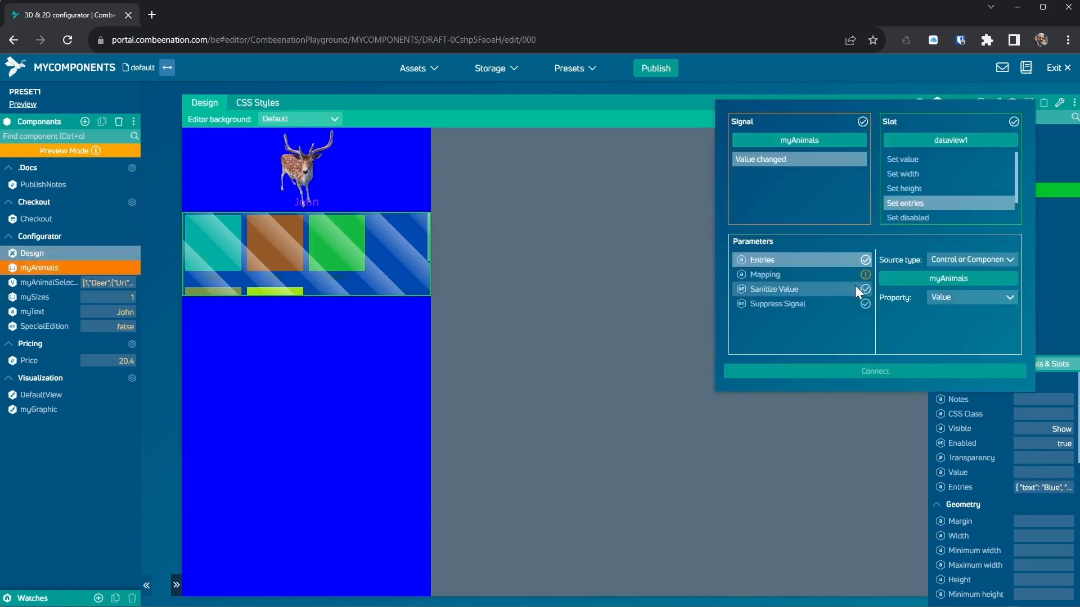
Map the records with Name as text, ID as value and Pic as image background, and create the connection.
left_click(826, 275)
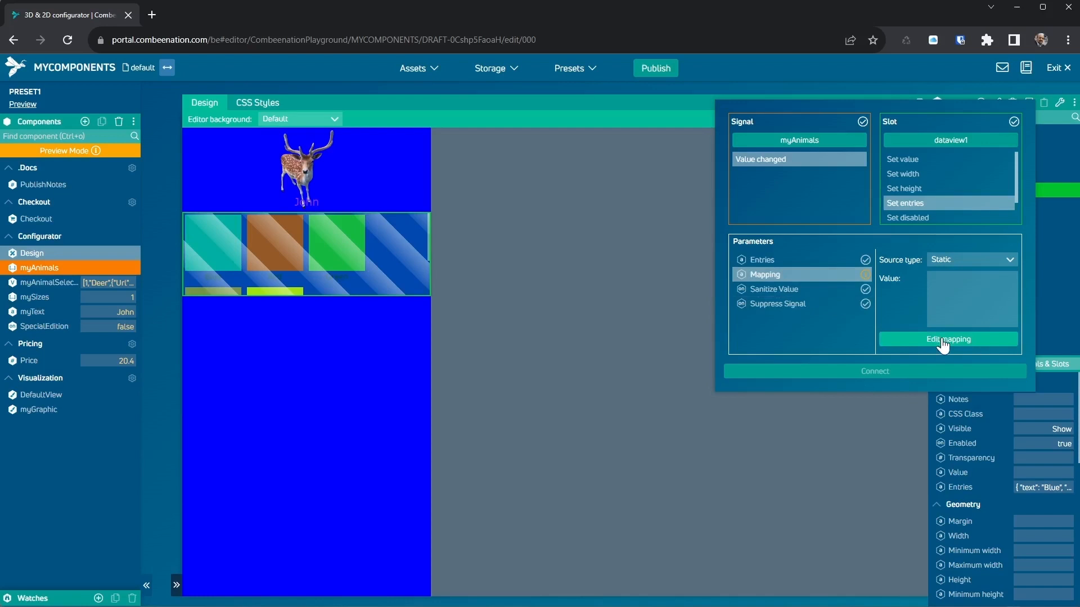
left_click(943, 340)
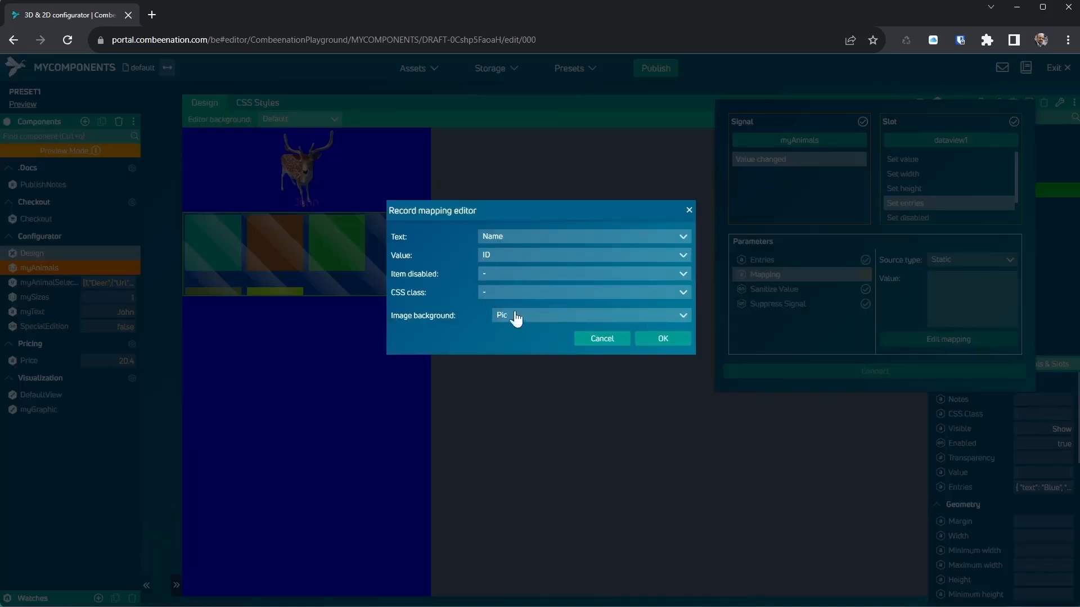
left_click(686, 339)
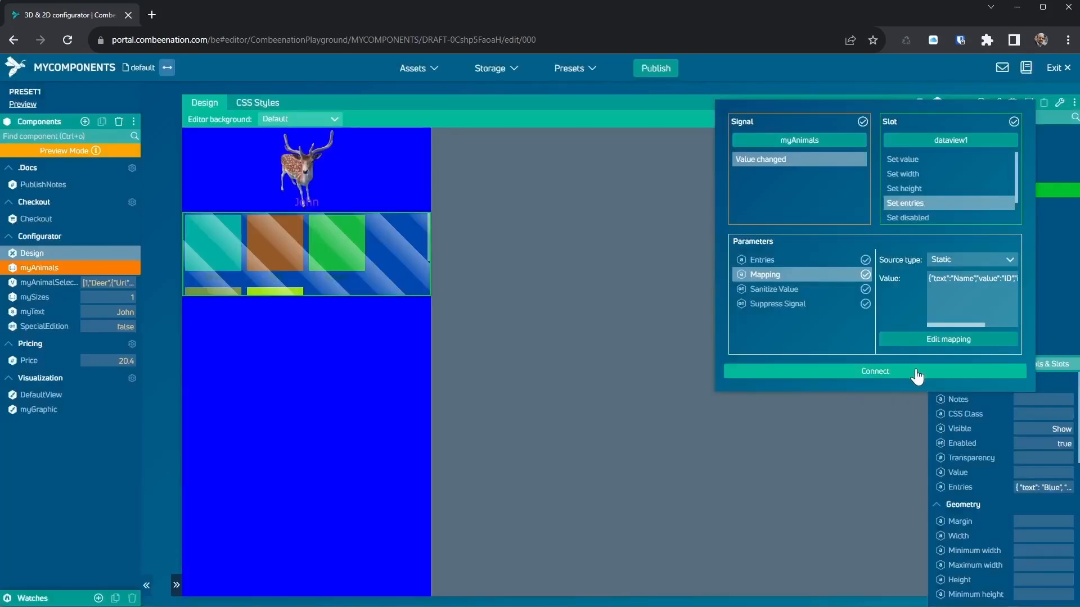
left_click(915, 371)
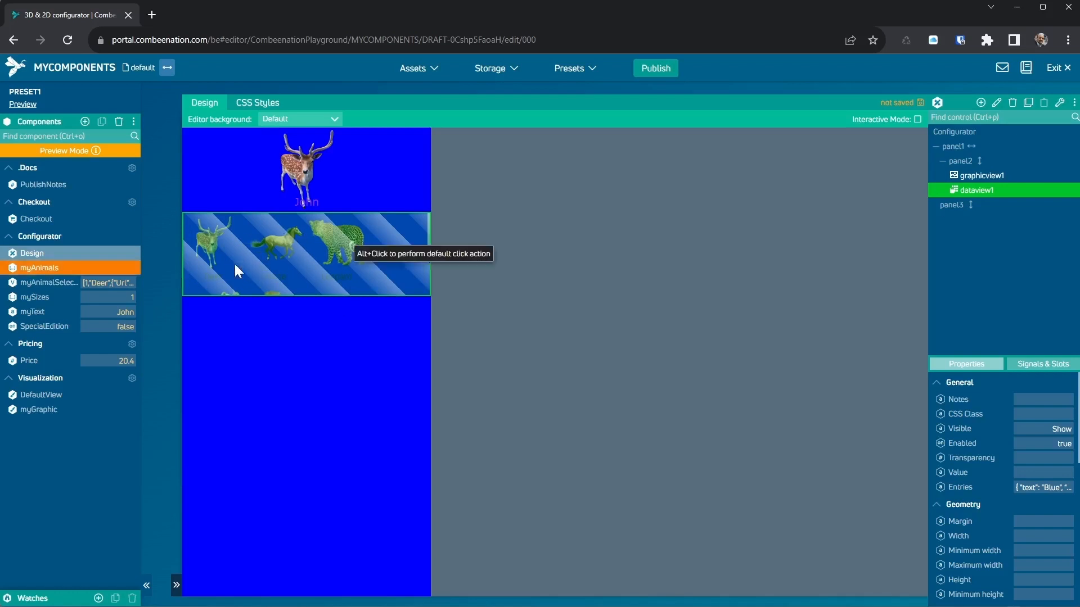
Connect the Value changed signal of dataview1 to the Set value slot of myAnimalSelection.
left_click(1061, 104)
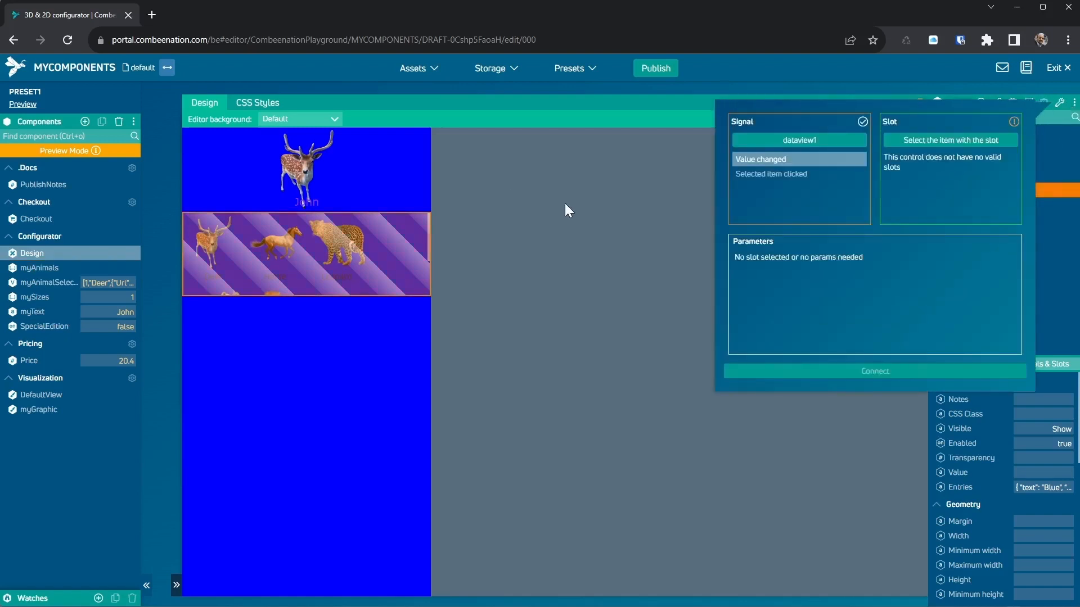
left_click(756, 140)
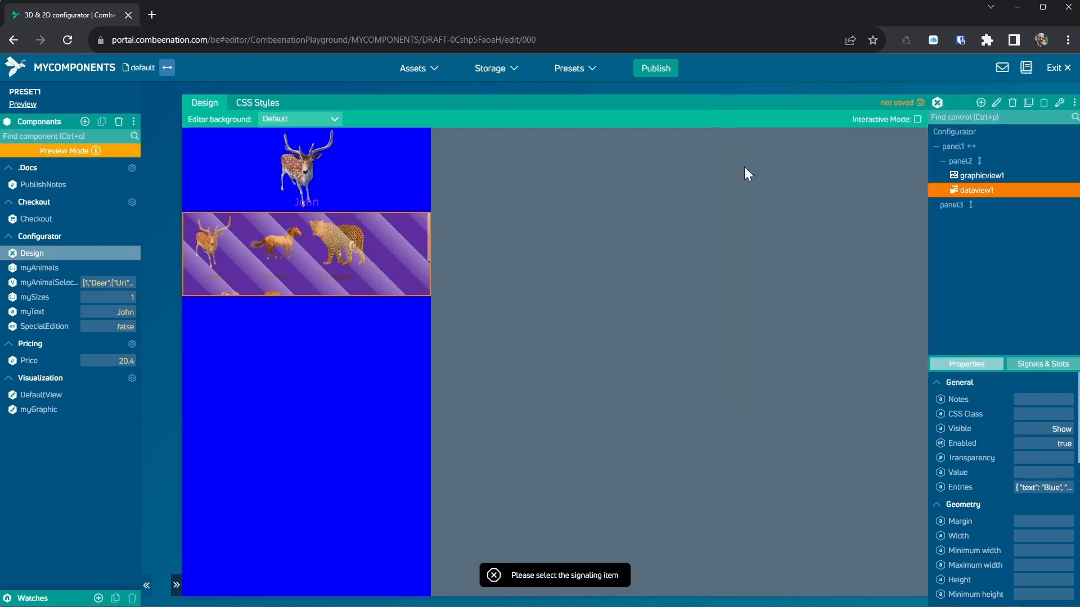
left_click(217, 261)
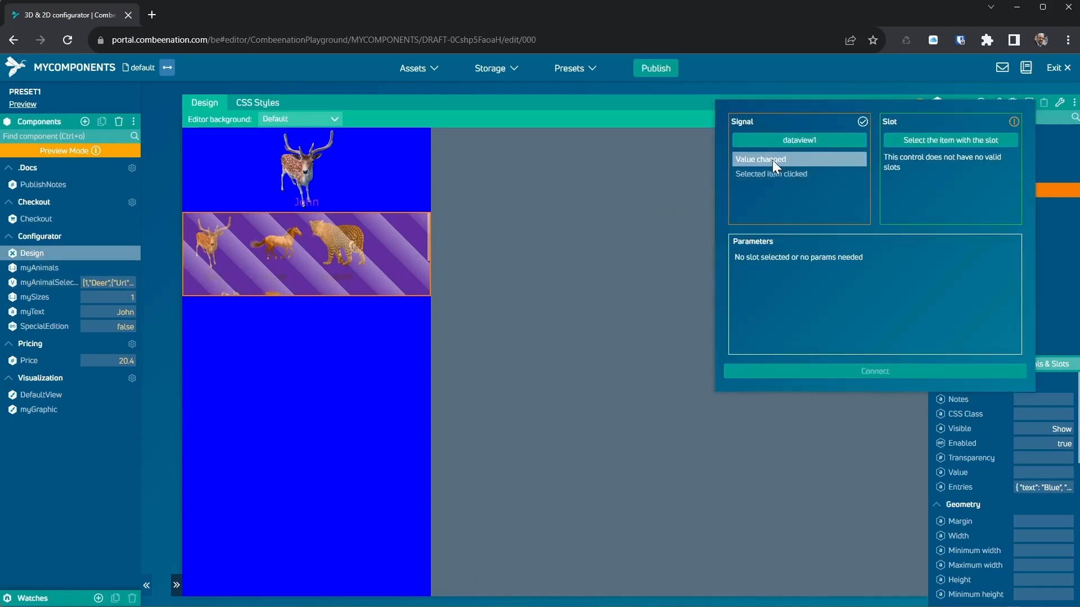
left_click(940, 147)
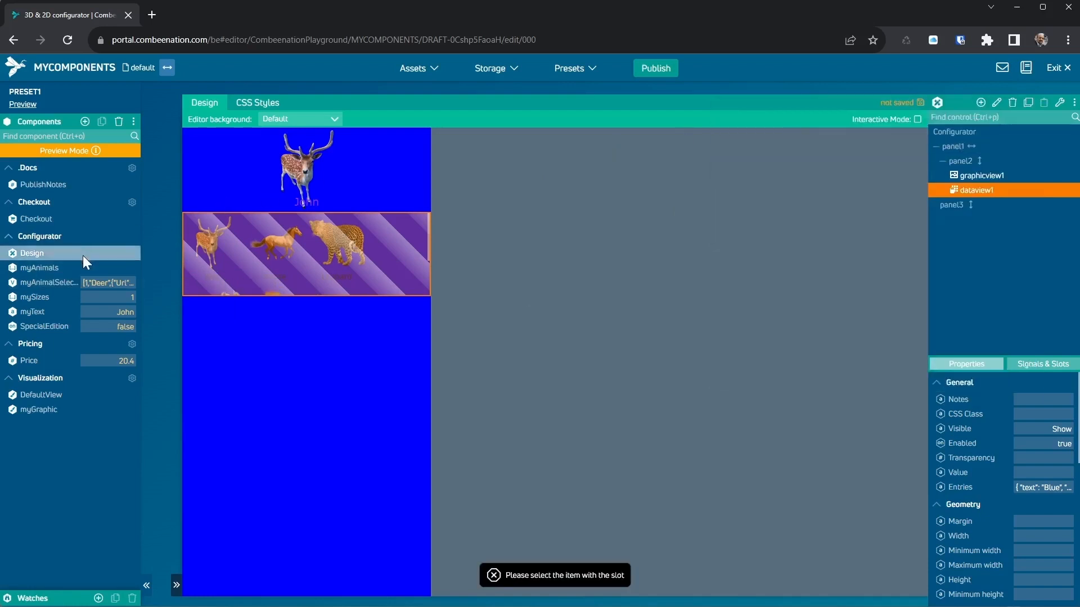
left_click(55, 284)
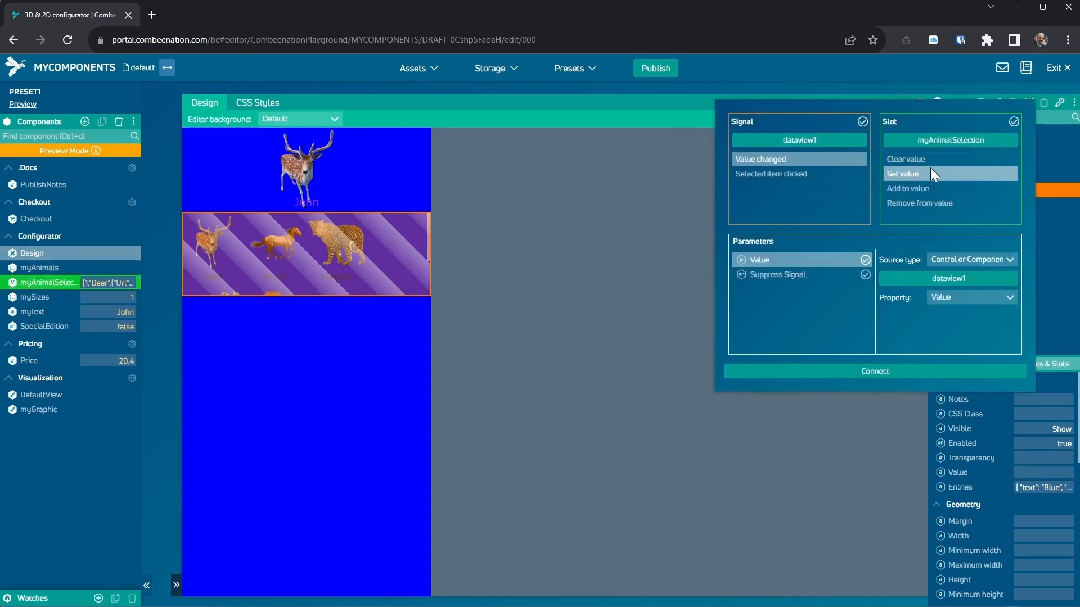
left_click(862, 372)
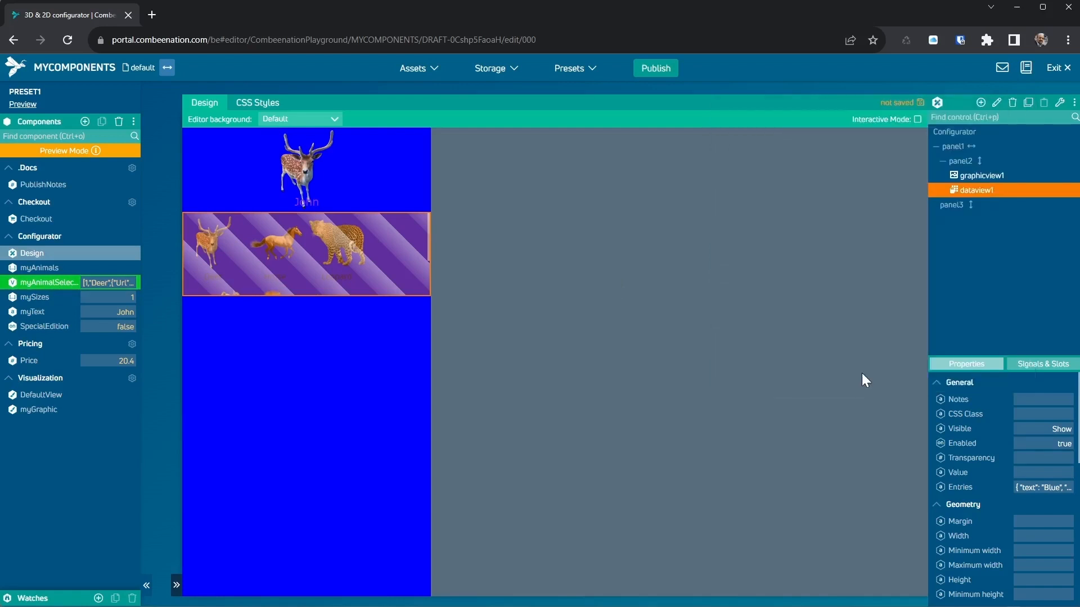
Connect the Value changed signal of myAnimalSelection back to the Set value slot of dataview1.
left_click(1058, 103)
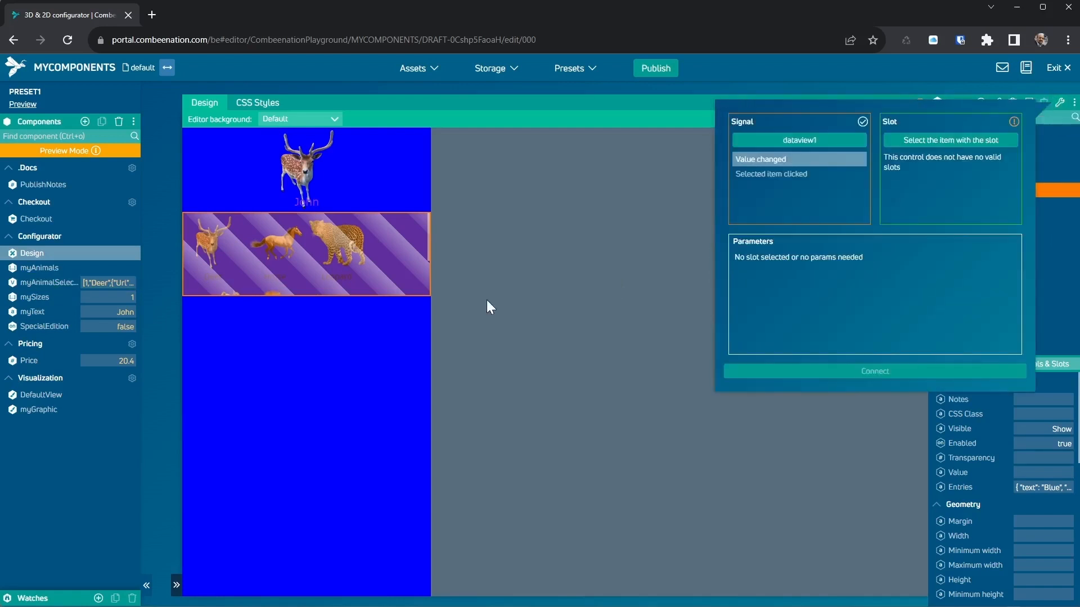
left_click(796, 140)
left_click(45, 281)
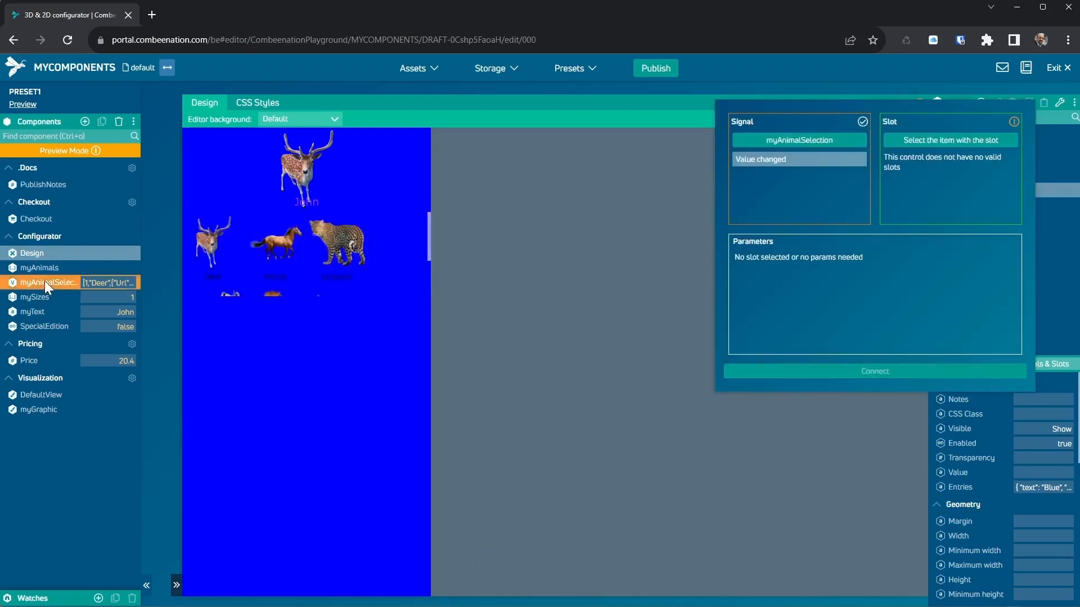
left_click(951, 140)
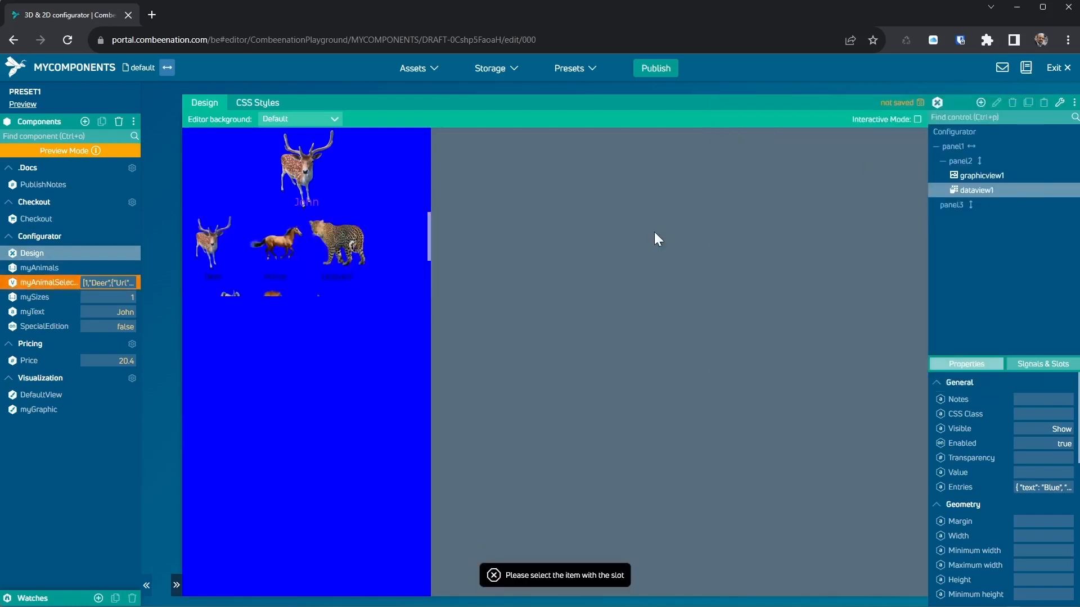
left_click(298, 257)
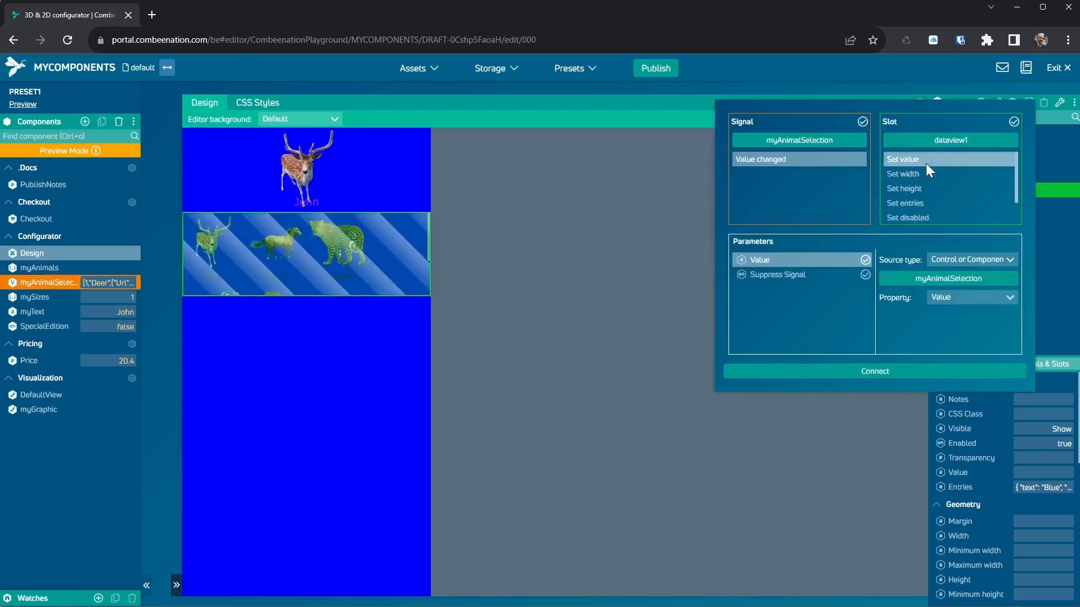
left_click(929, 373)
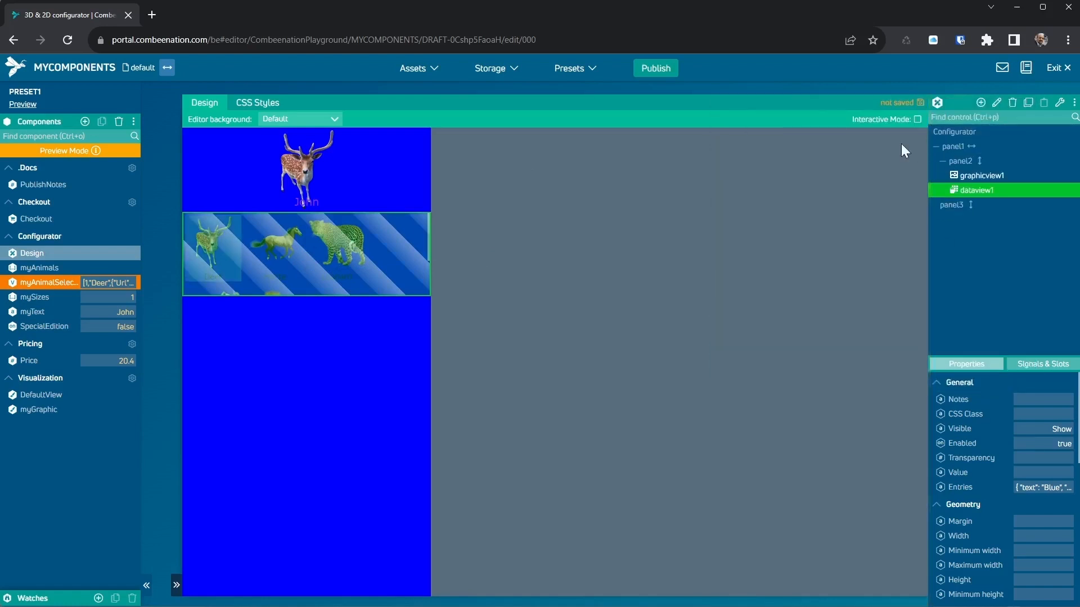
Test the animal selection in interactive mode by choosing the Deer, Horse and Leopard entries, ending on Leopard, and leave interactive mode.
left_click(917, 119)
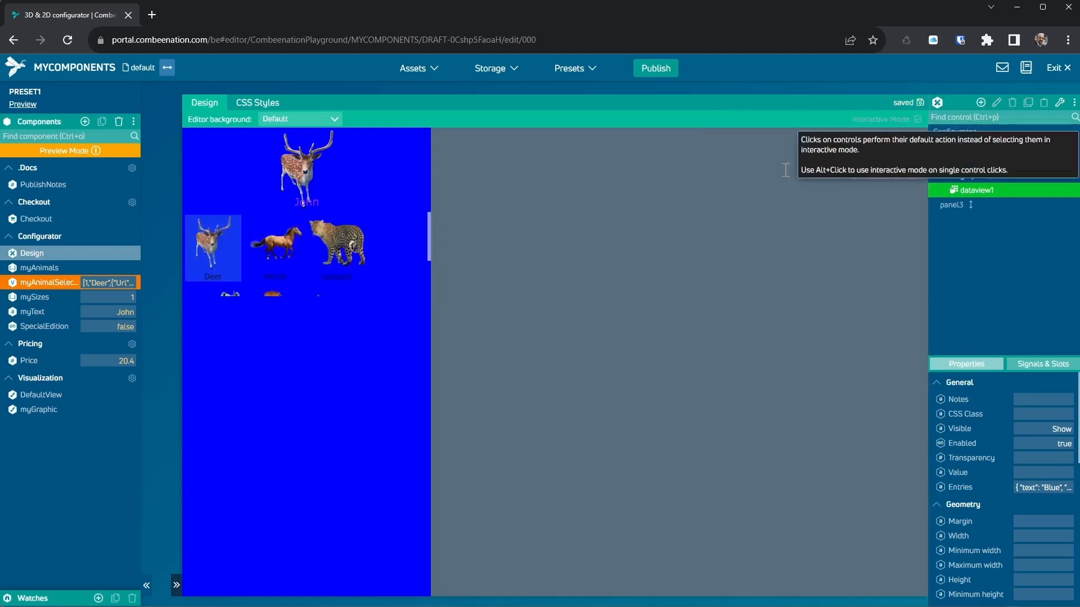
left_click(337, 247)
left_click(276, 245)
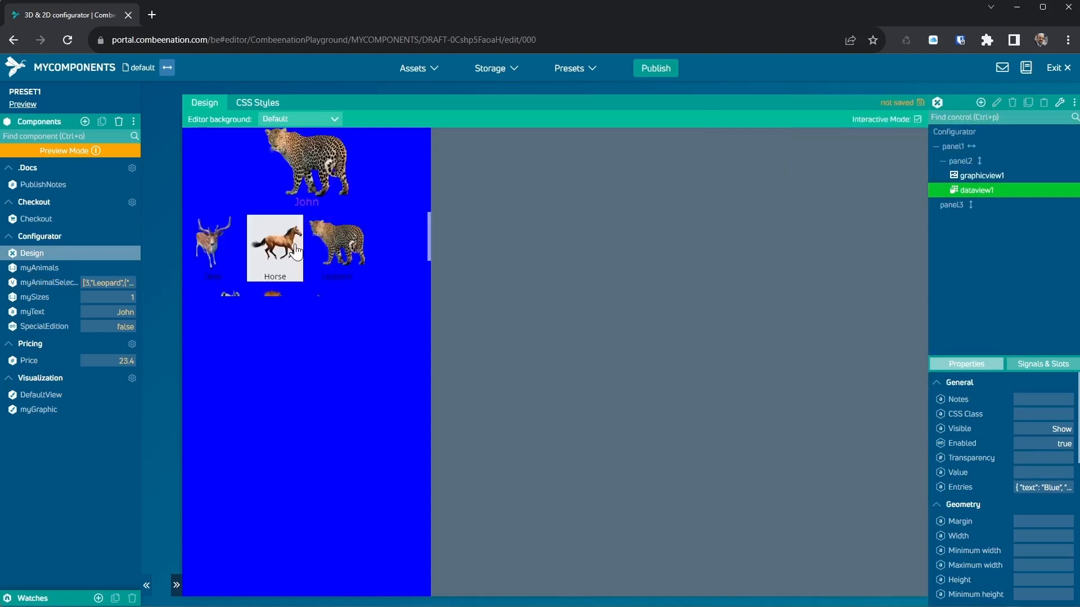
left_click(227, 247)
left_click(276, 247)
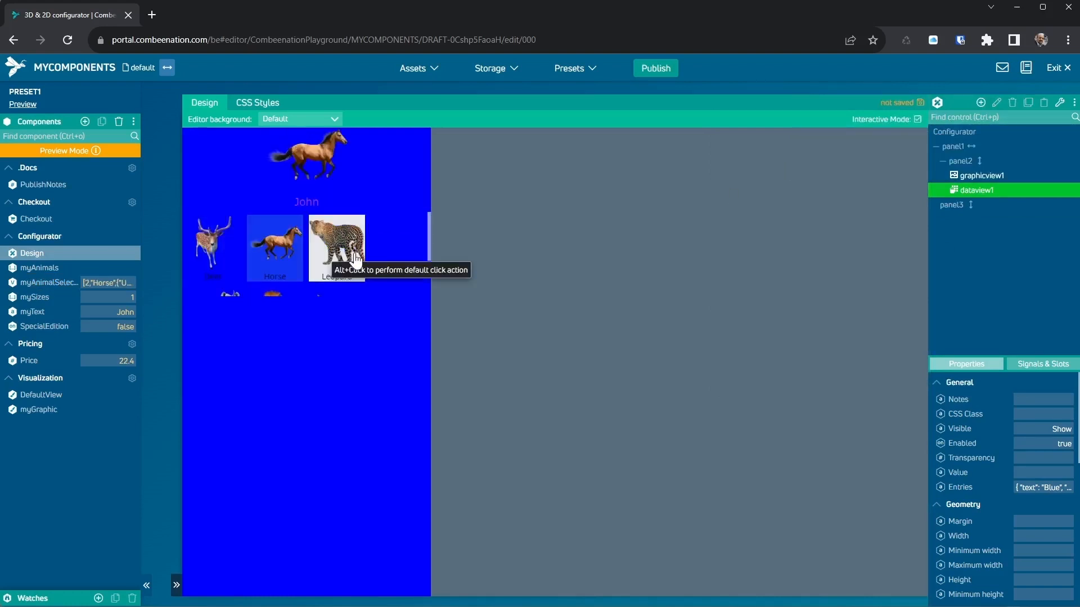
left_click(355, 260)
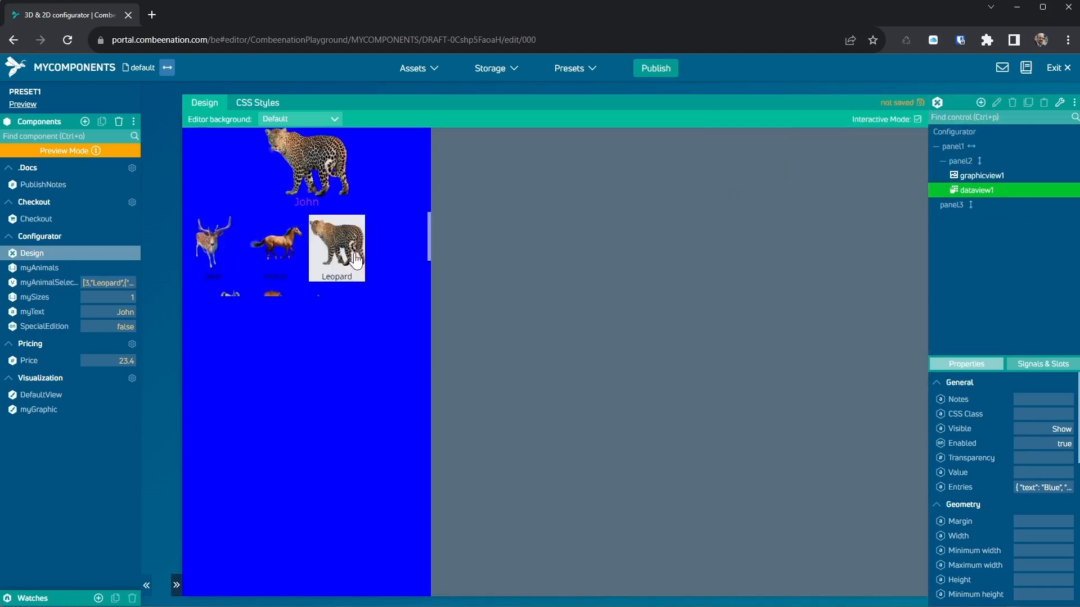
left_click(917, 120)
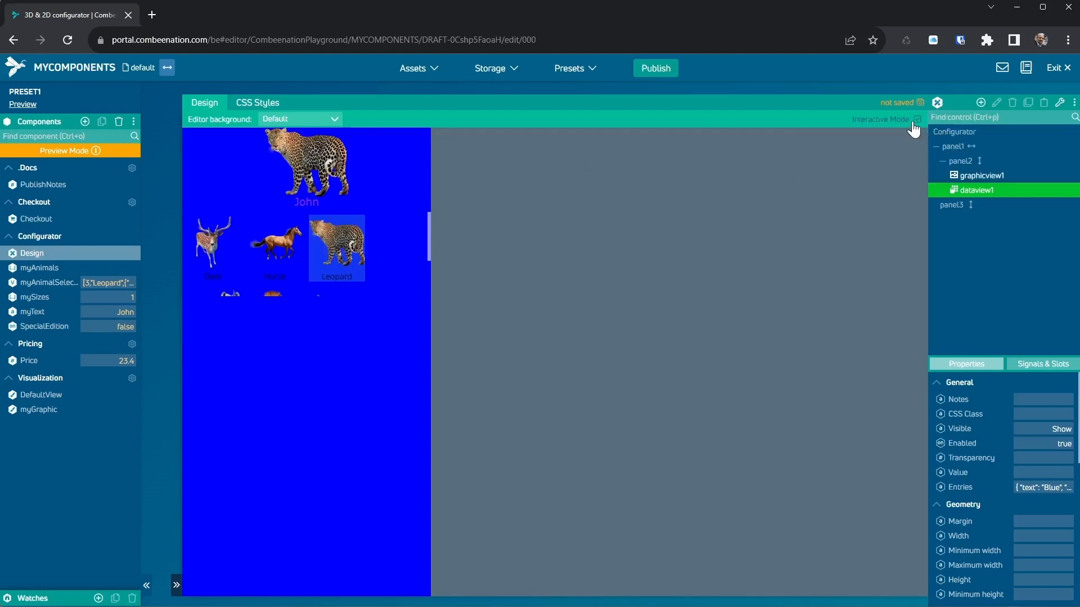
Set the CSS class of dataview1 to auto-height.
left_click(393, 251)
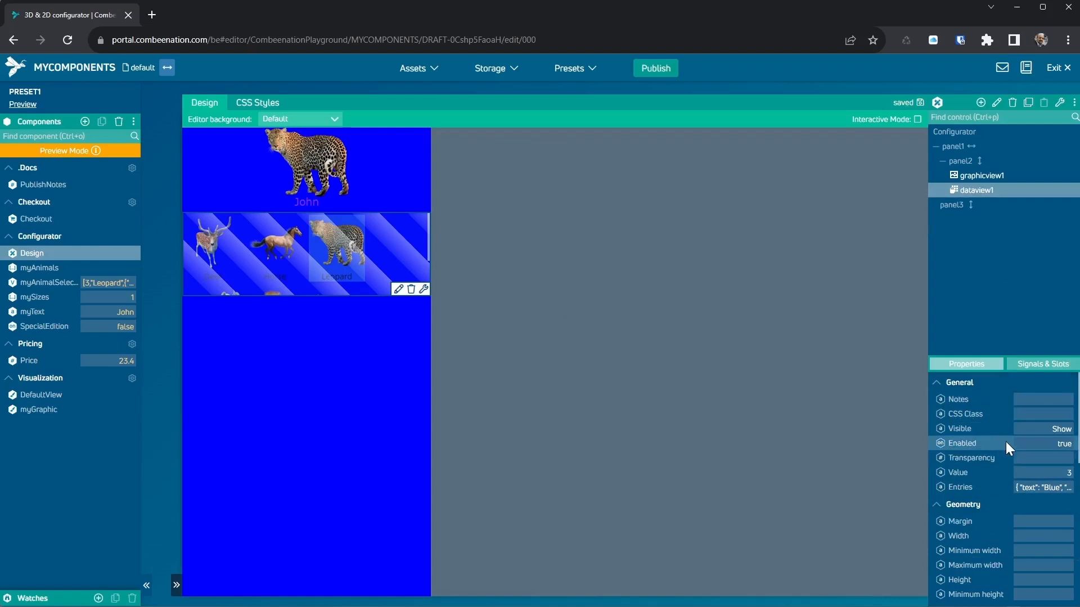
scroll(1006, 445, "down", 3)
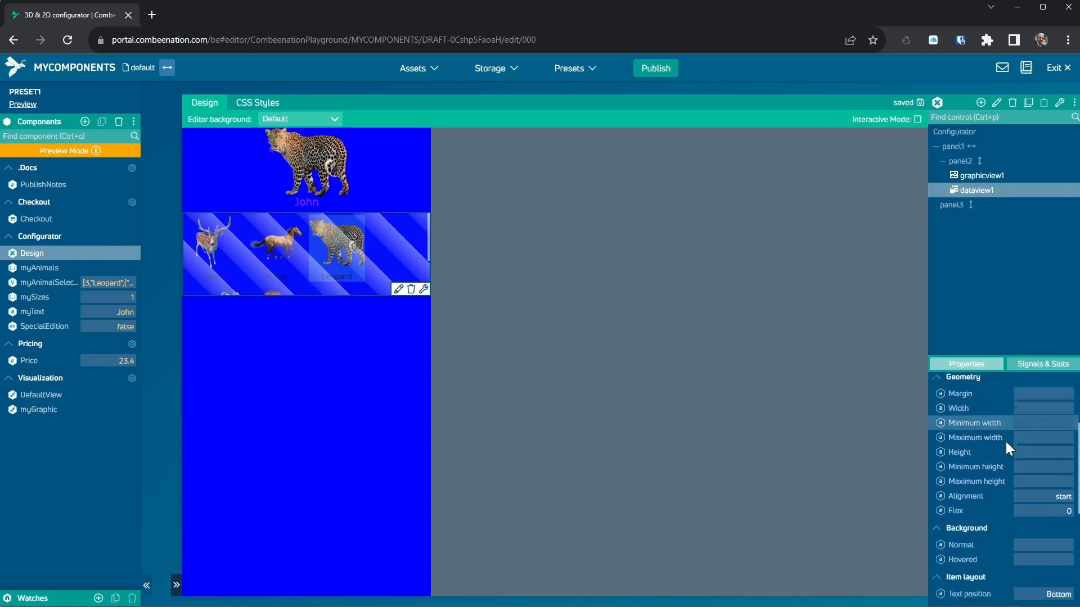
scroll(1006, 447, "down", 1)
scroll(1005, 441, "up", 4)
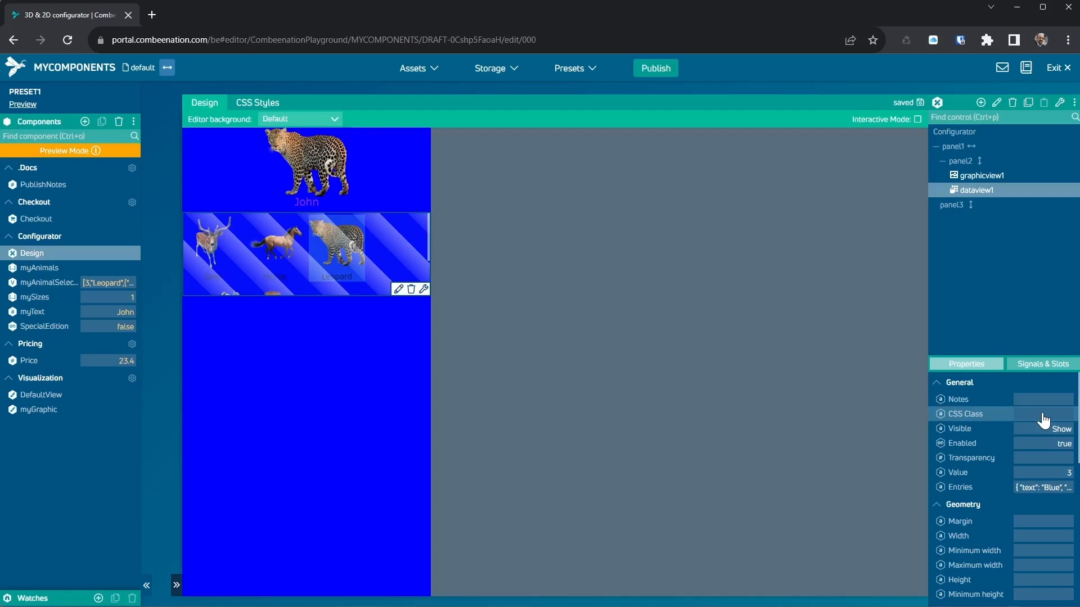
left_click(1043, 416)
type("auto-height")
key("Return")
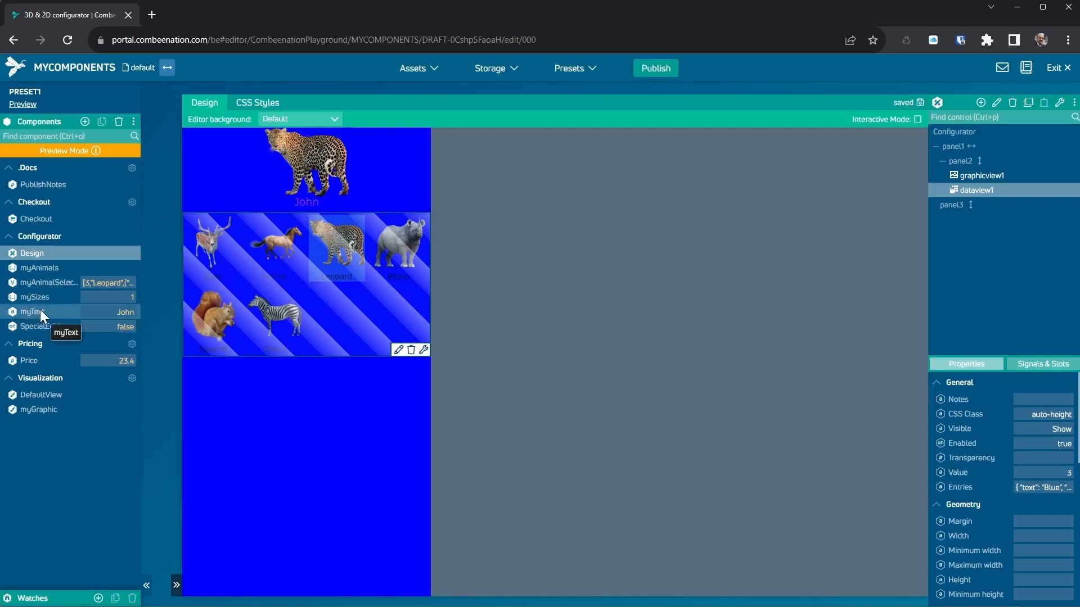
Add the myText component to panel2 as a Textbox below the dataview, with reading and writing enabled.
left_click_drag(39, 309, 292, 425)
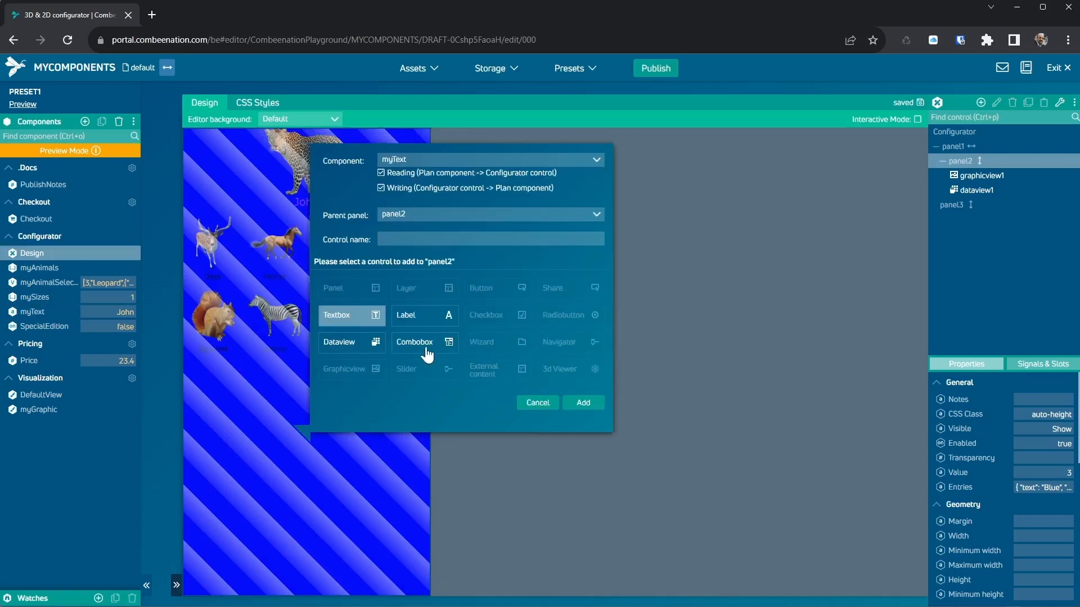
left_click(585, 403)
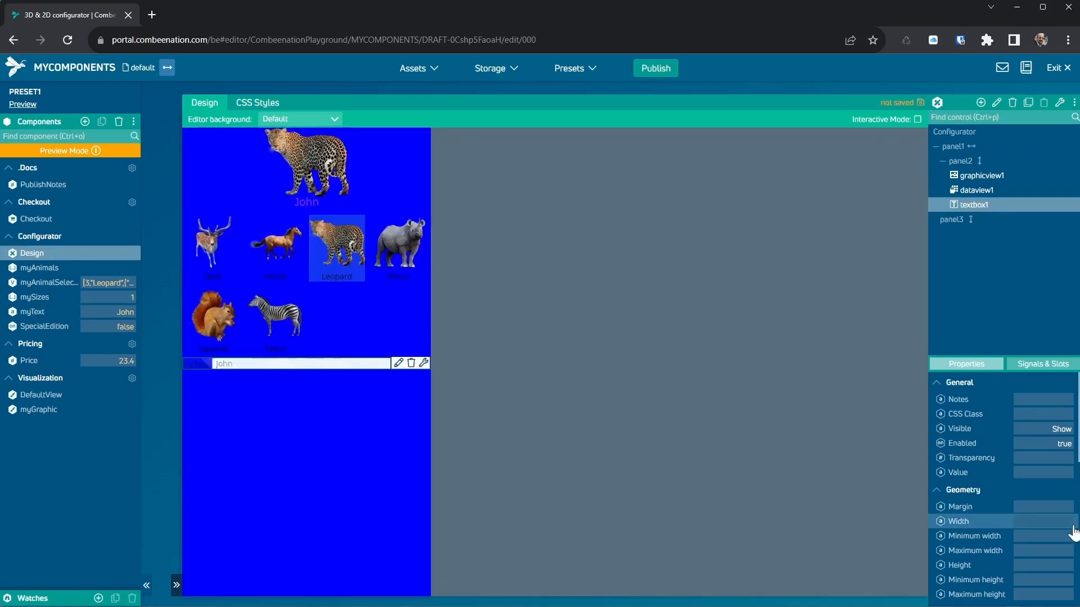
Set the margin of textbox1 to 10px.
left_click(1049, 508)
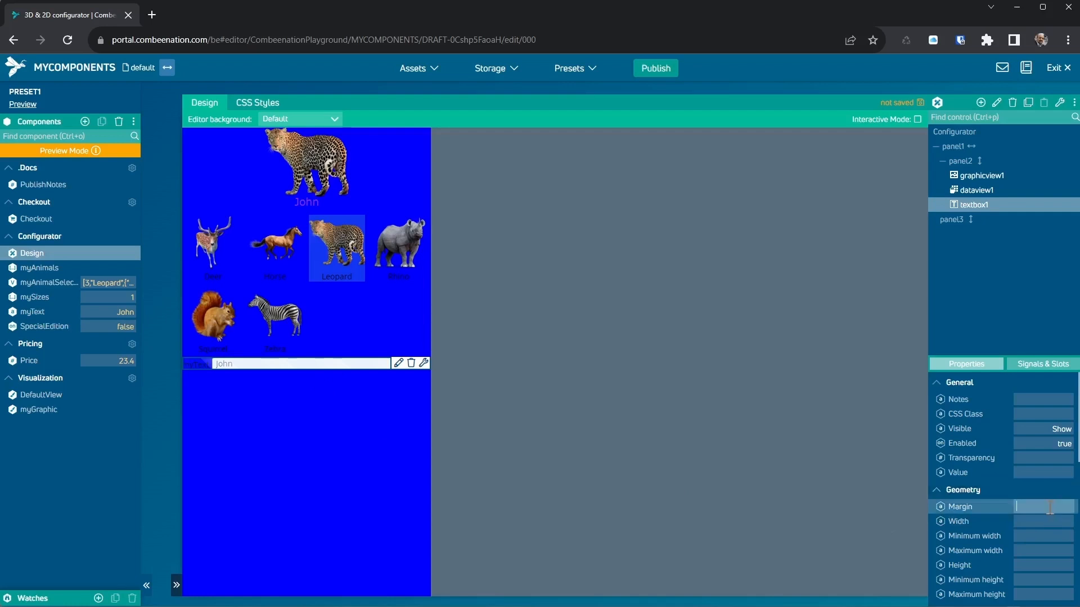
type("10px")
key("Return")
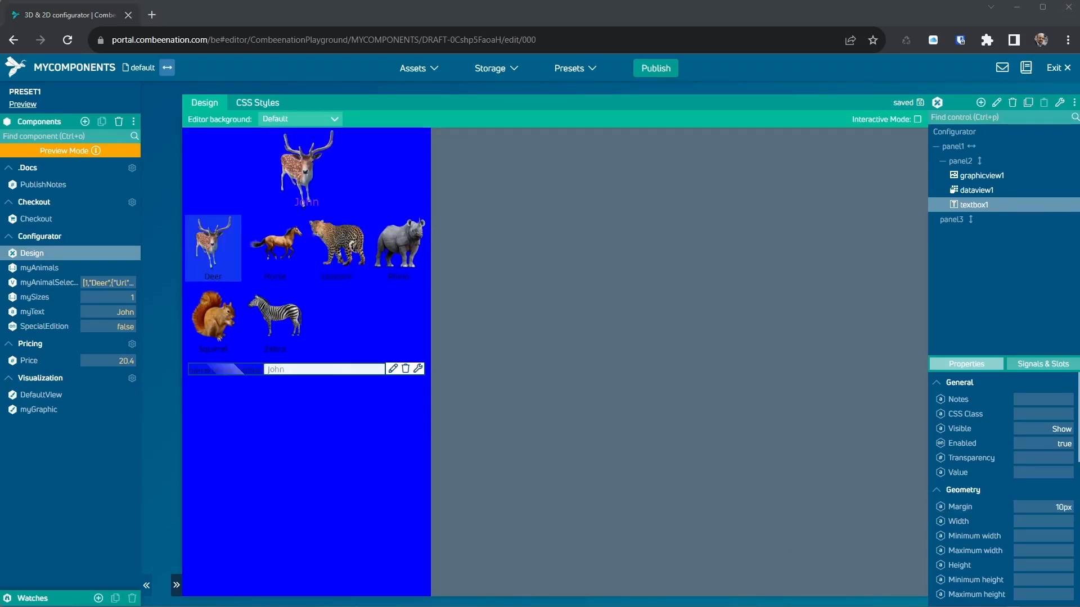
Add a new panel inside panel2 below the textbox and set its layout orientation to Horizontal.
left_click(319, 436)
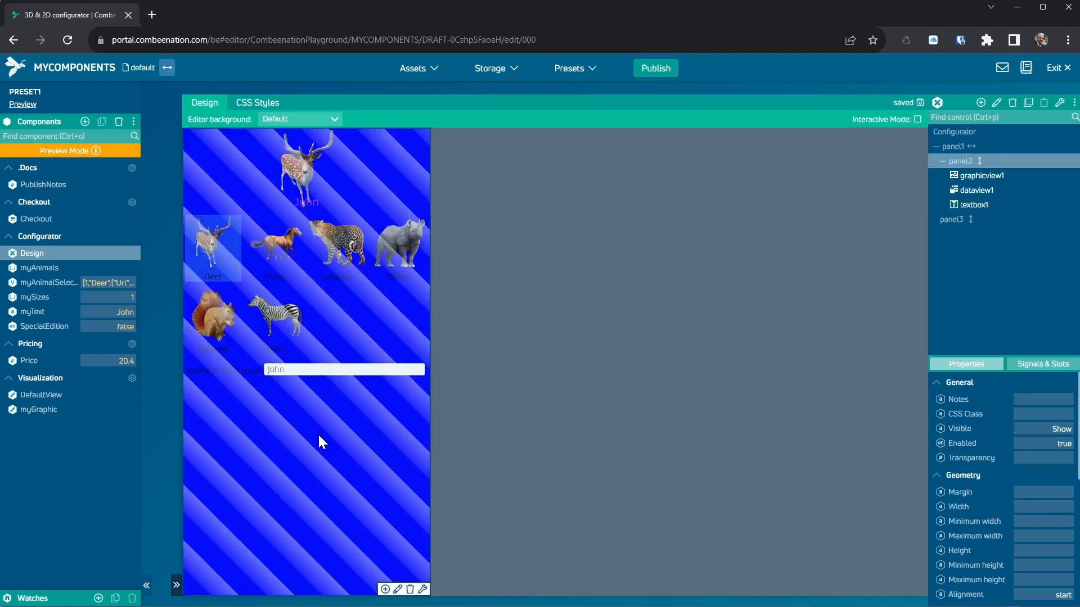
left_click(980, 102)
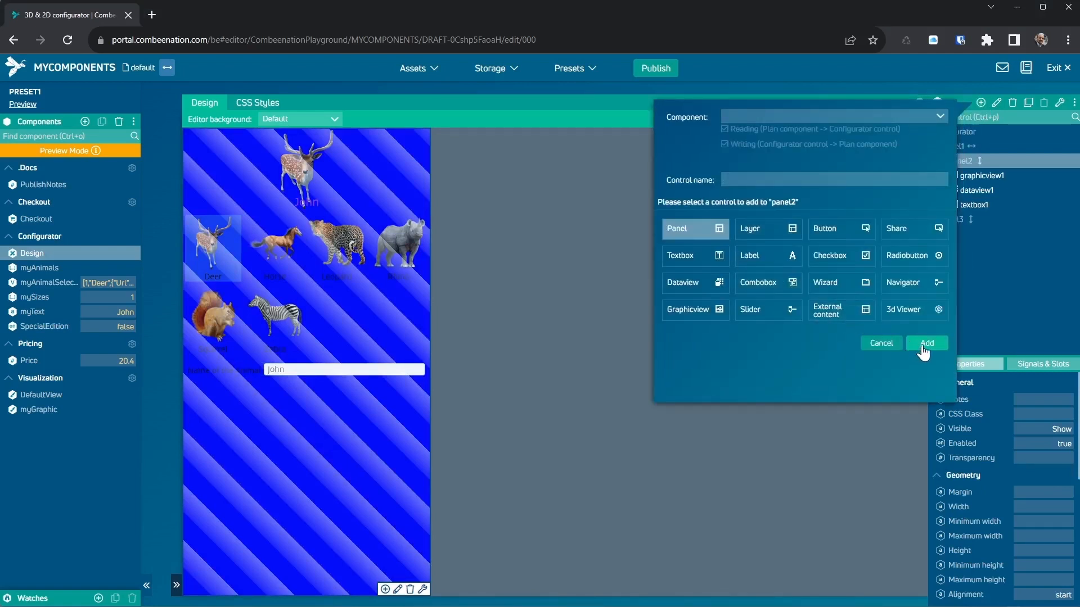
left_click(922, 344)
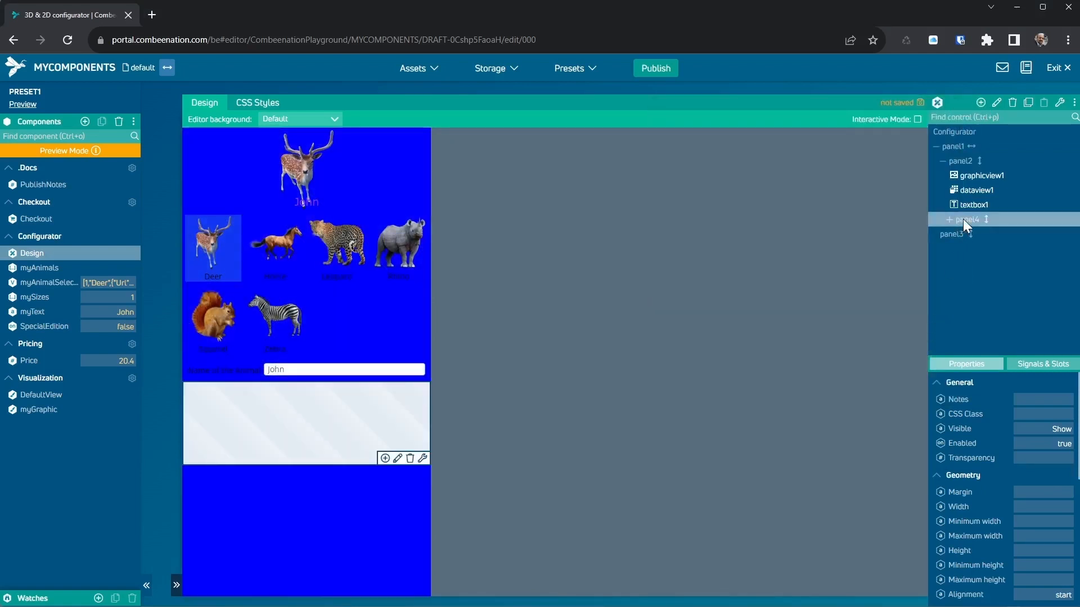
scroll(1023, 518, "down", 1)
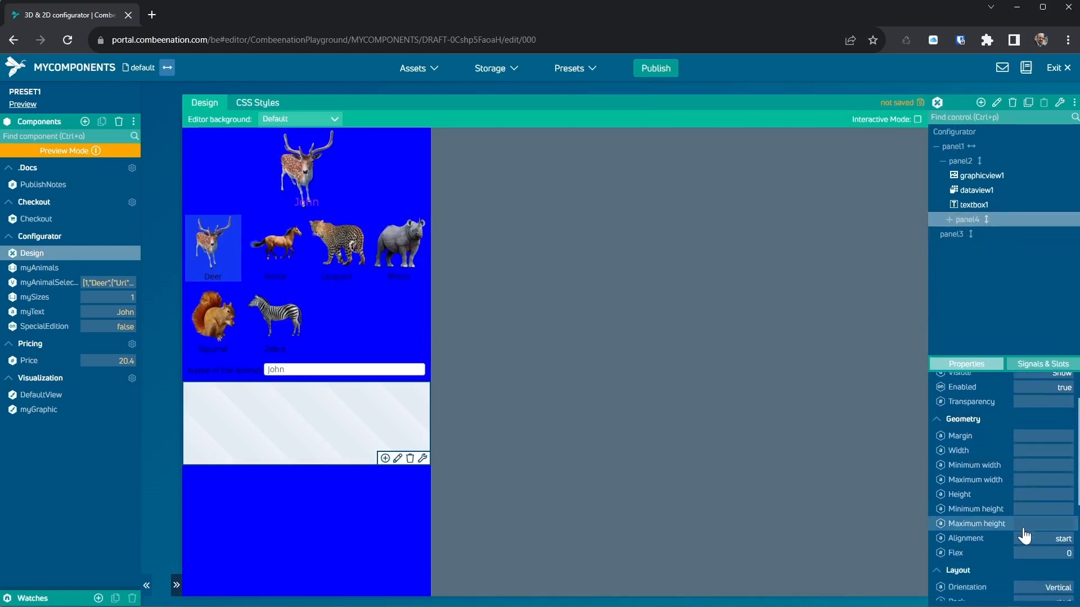
left_click(1034, 587)
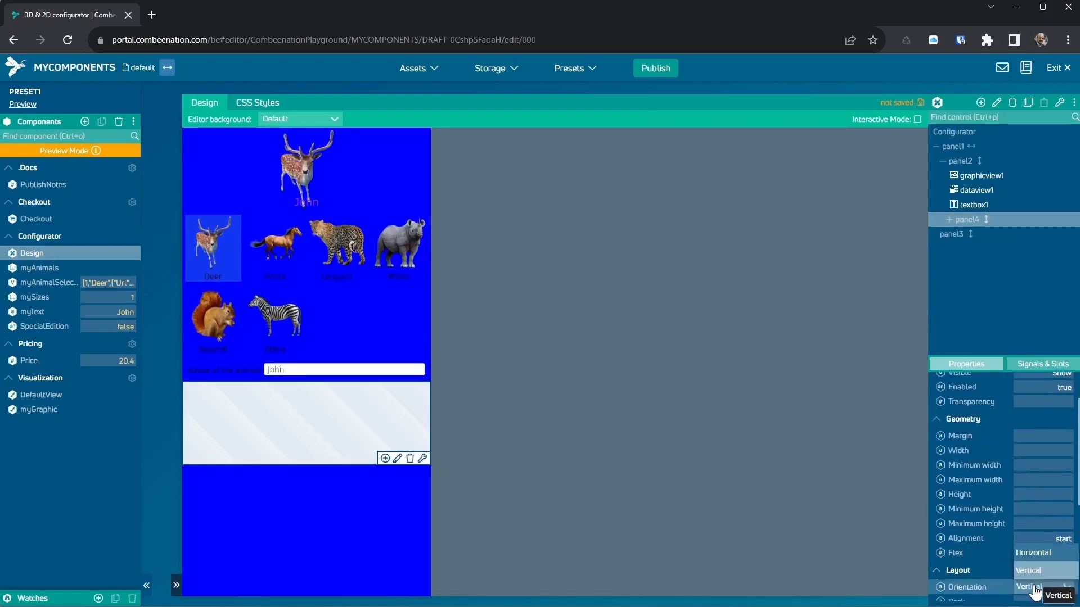
left_click(1033, 553)
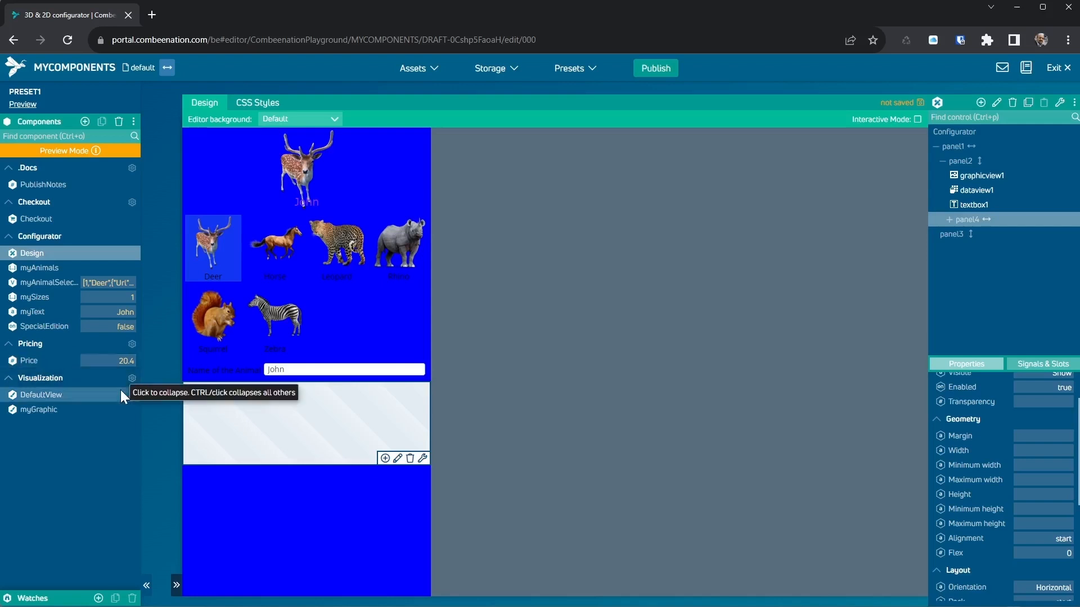
Create a new component named PriceFormat in the Pricing group.
left_click(85, 122)
left_click(507, 265)
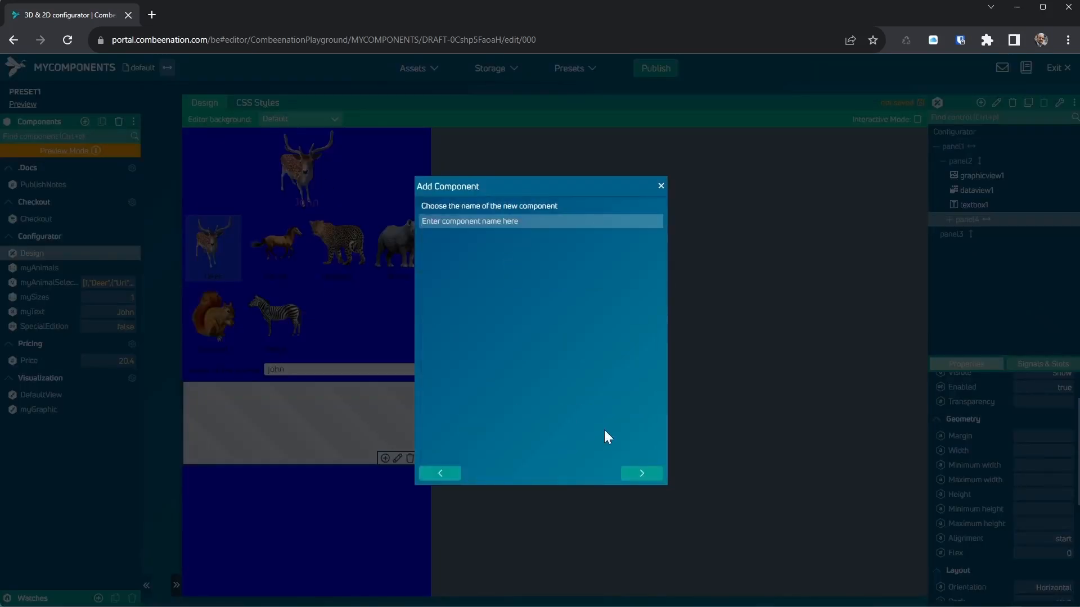
type("PriceFormat")
key("Return")
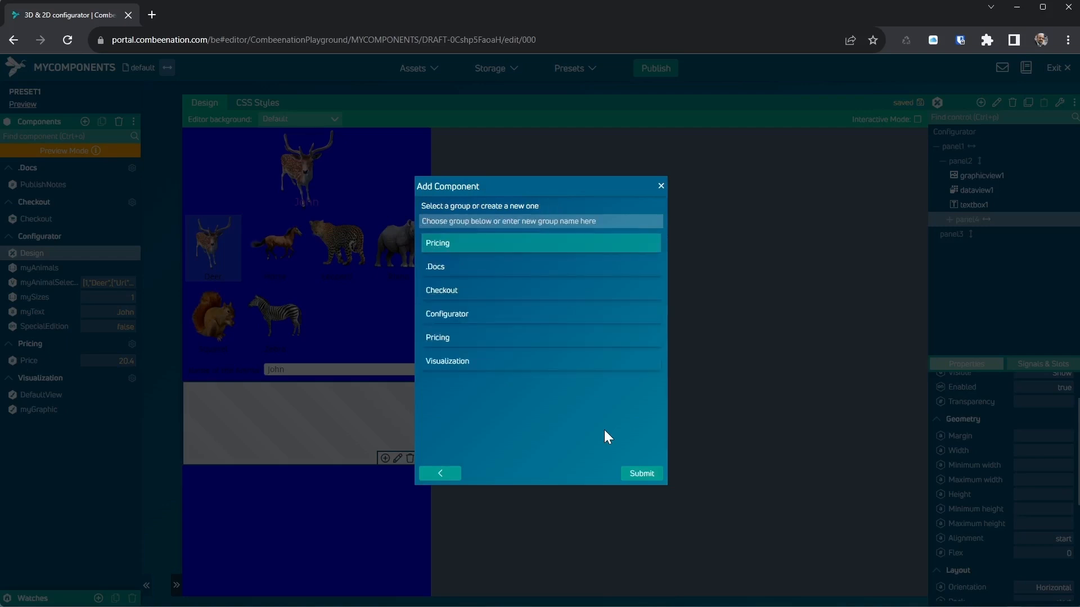
left_click(642, 473)
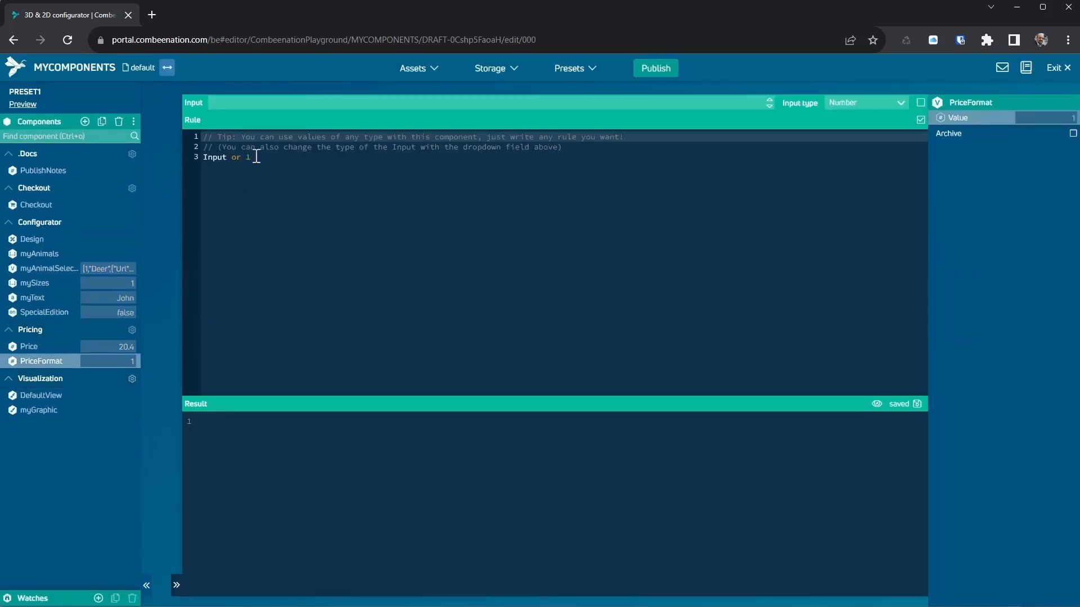
Replace the default rule of PriceFormat with Price.ToText("€ 0.00") and save it.
left_click_drag(252, 158, 209, 132)
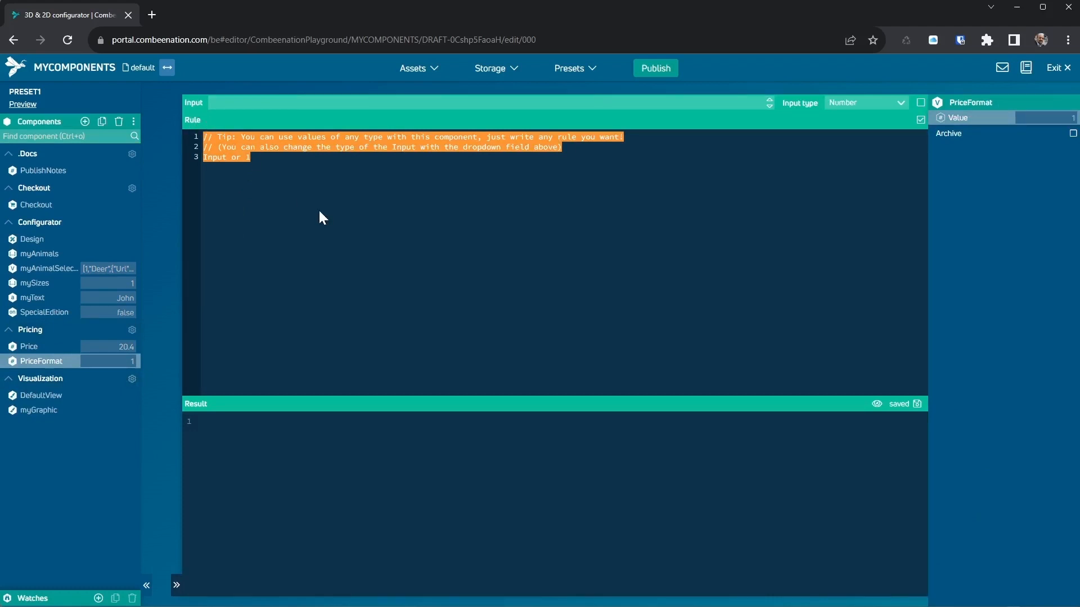
type("ice")
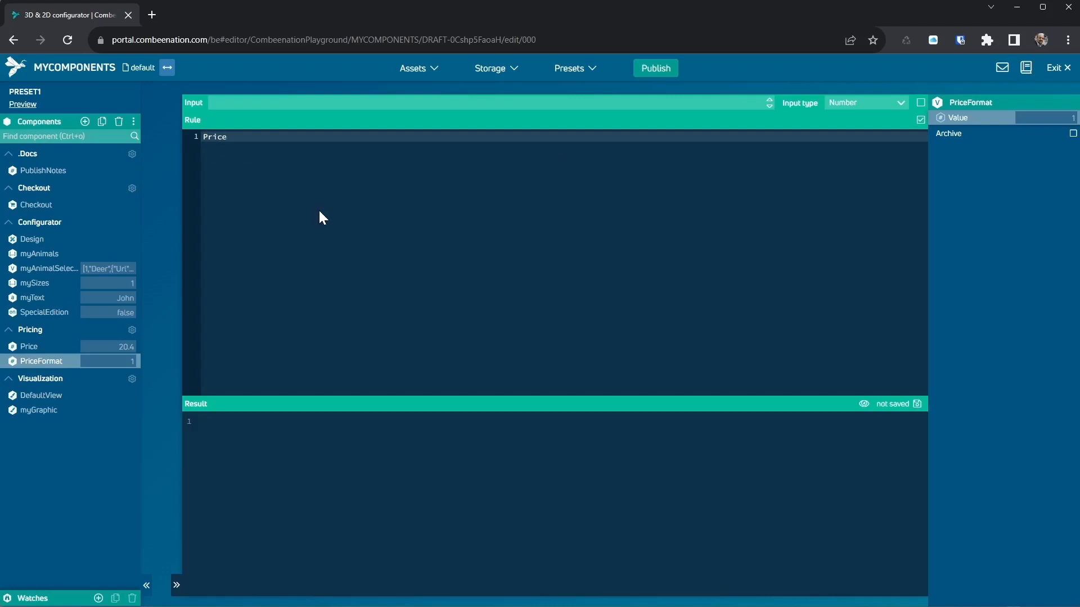
type(".ToText(\"€ 0.00\")")
key("ctrl+s")
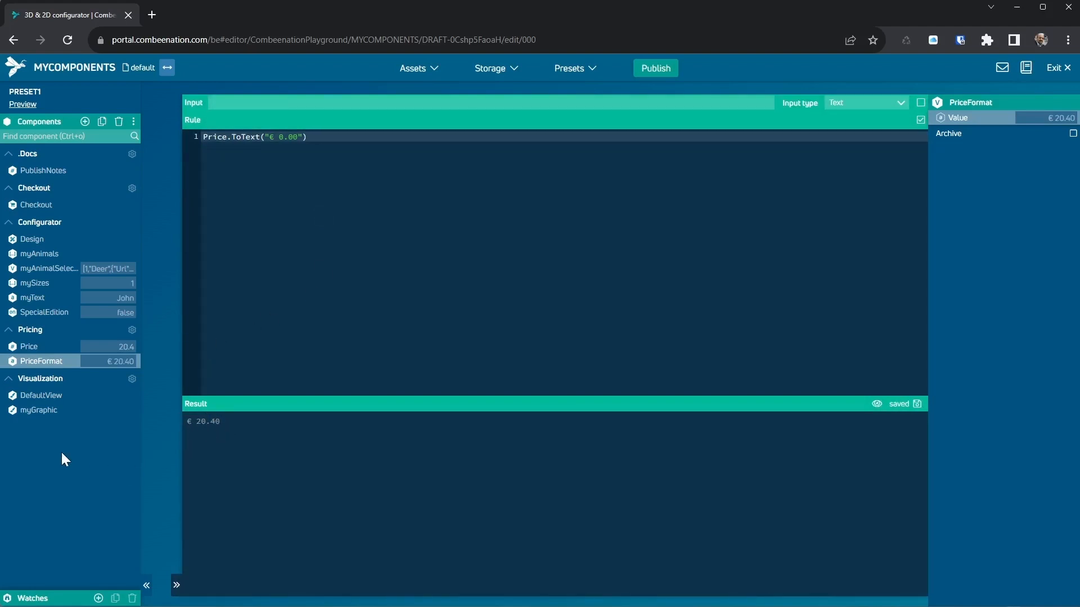
In the Design component, add PriceFormat to panel4 as a Label with reading enabled.
left_click(49, 243)
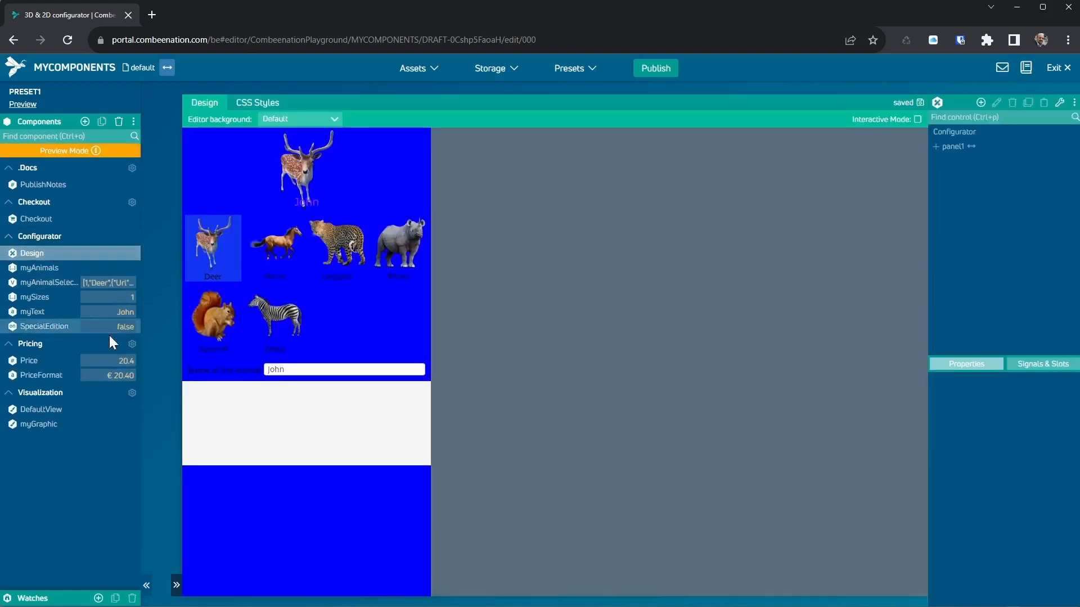
left_click_drag(42, 374, 217, 428)
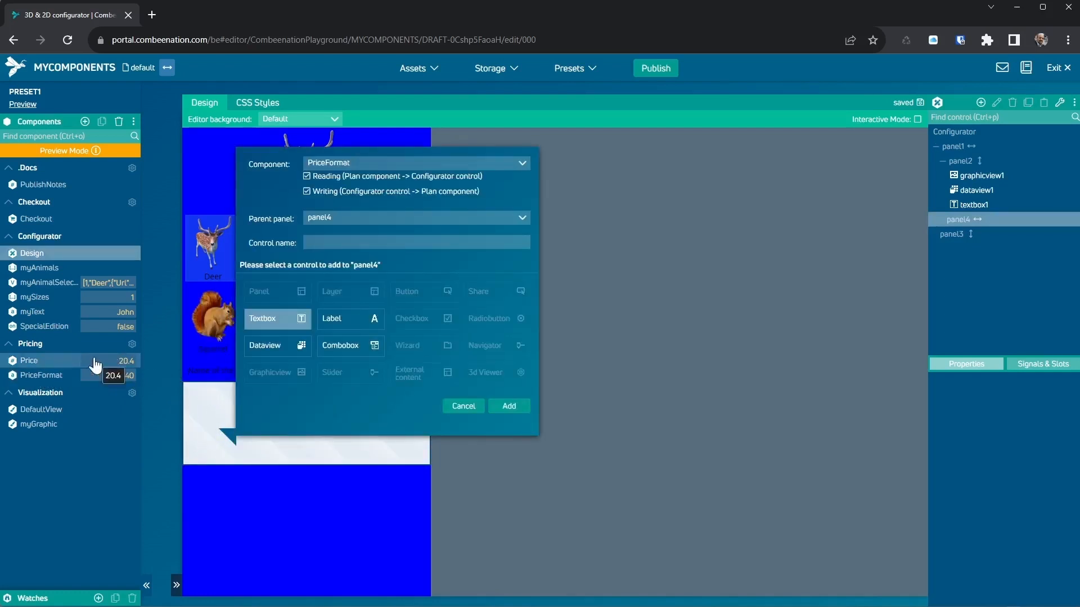
left_click(346, 326)
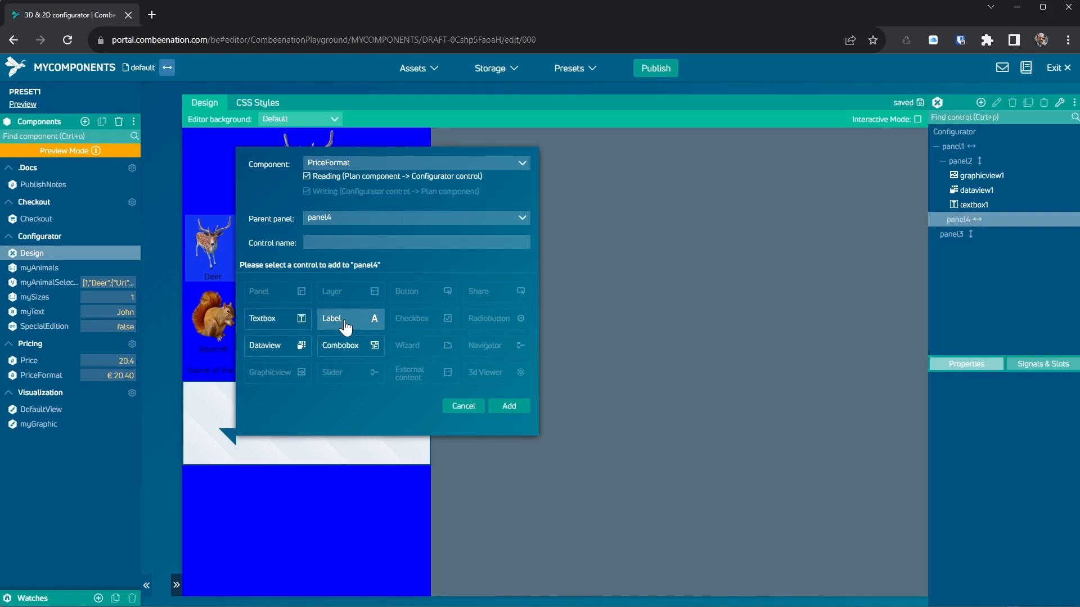
left_click(511, 407)
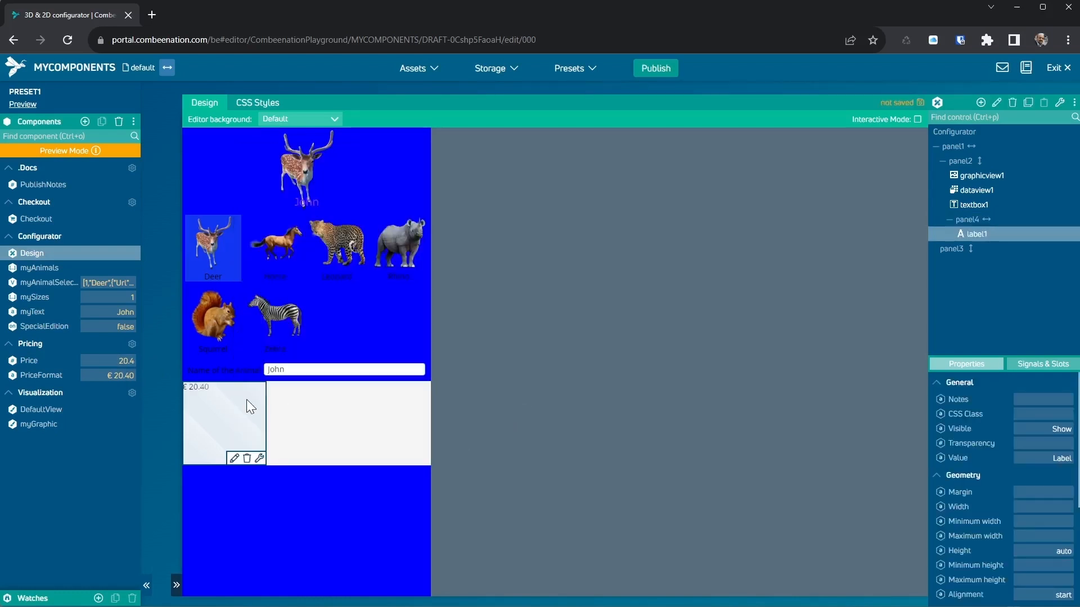
Set the text font of the price label to 20pt verdana.
scroll(992, 506, "down", 2)
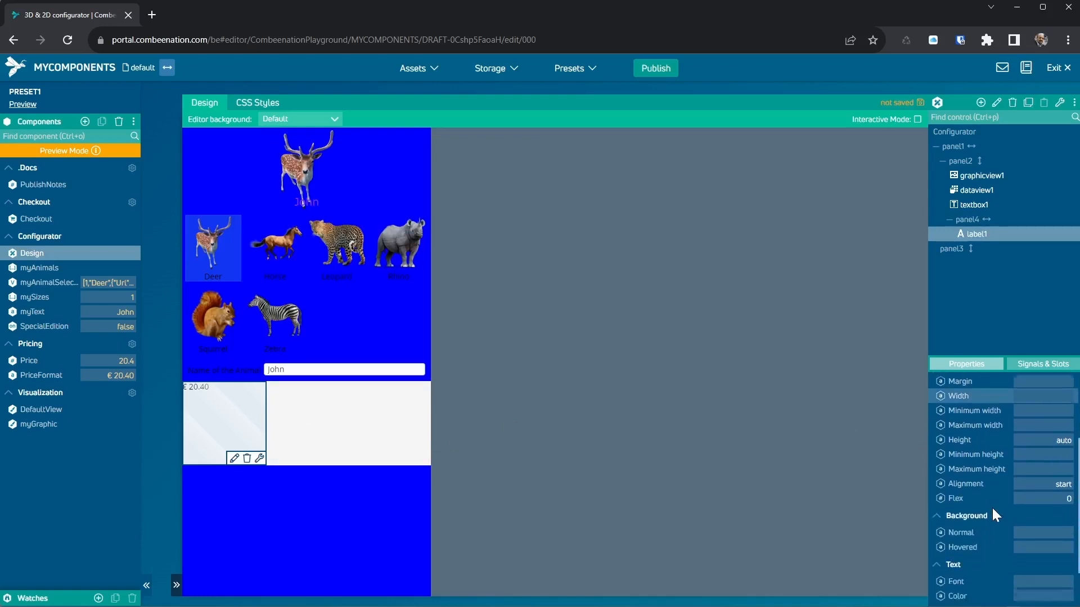
scroll(992, 508, "down", 2)
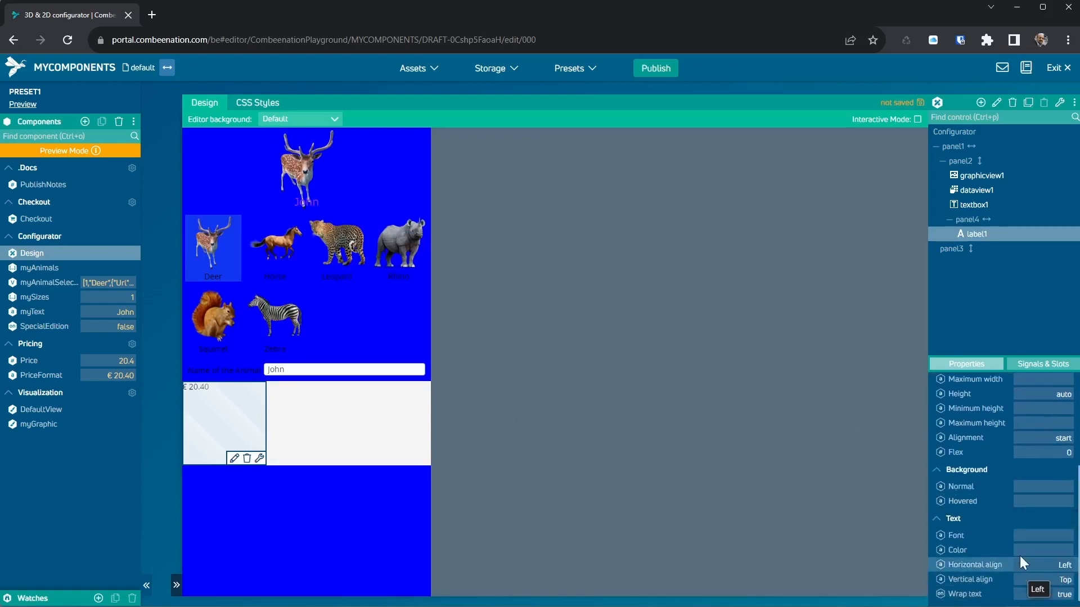
left_click(1035, 535)
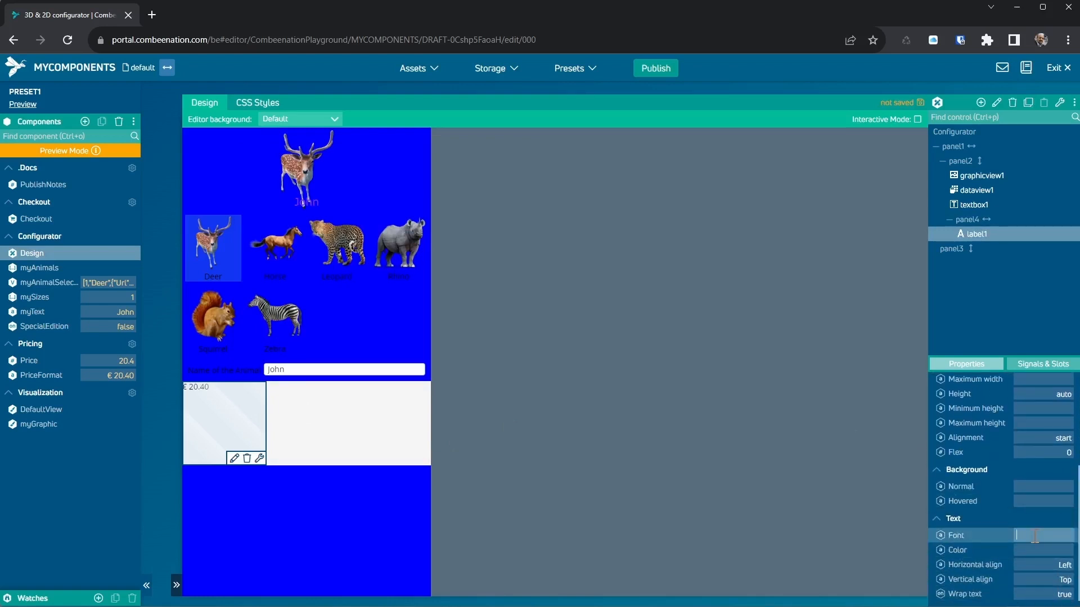
type("20pt verdana")
key("Return")
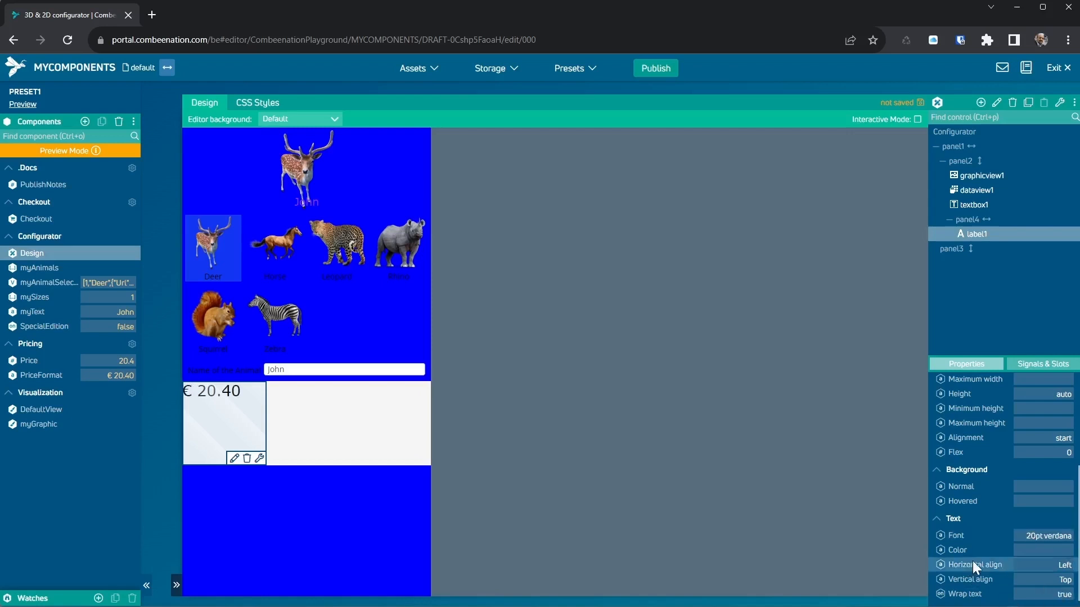
Align the price label's text vertically to Center and horizontally to Right.
left_click(1059, 587)
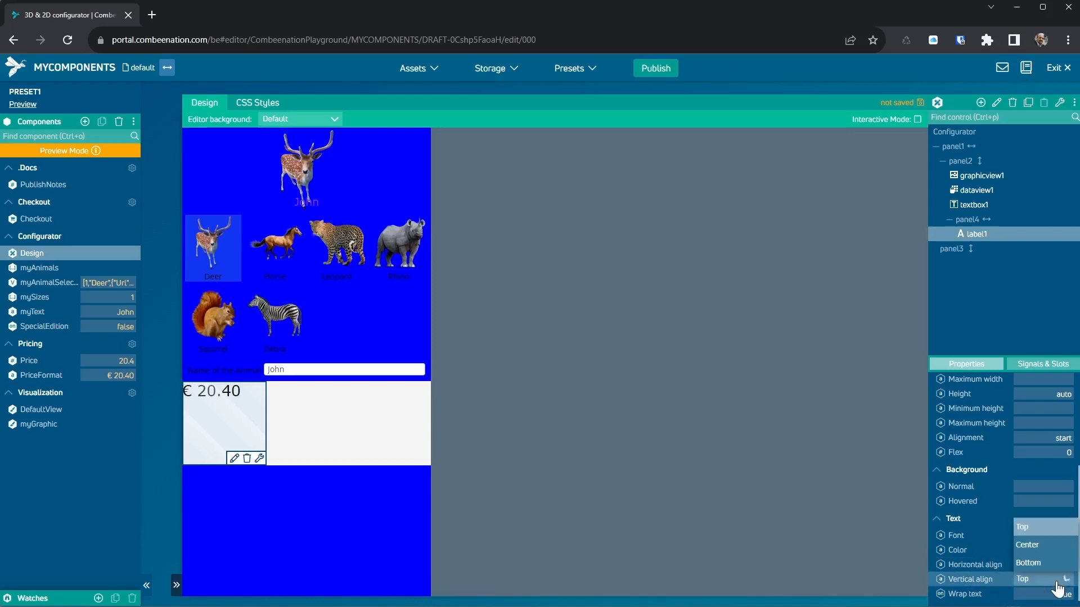
left_click(1034, 545)
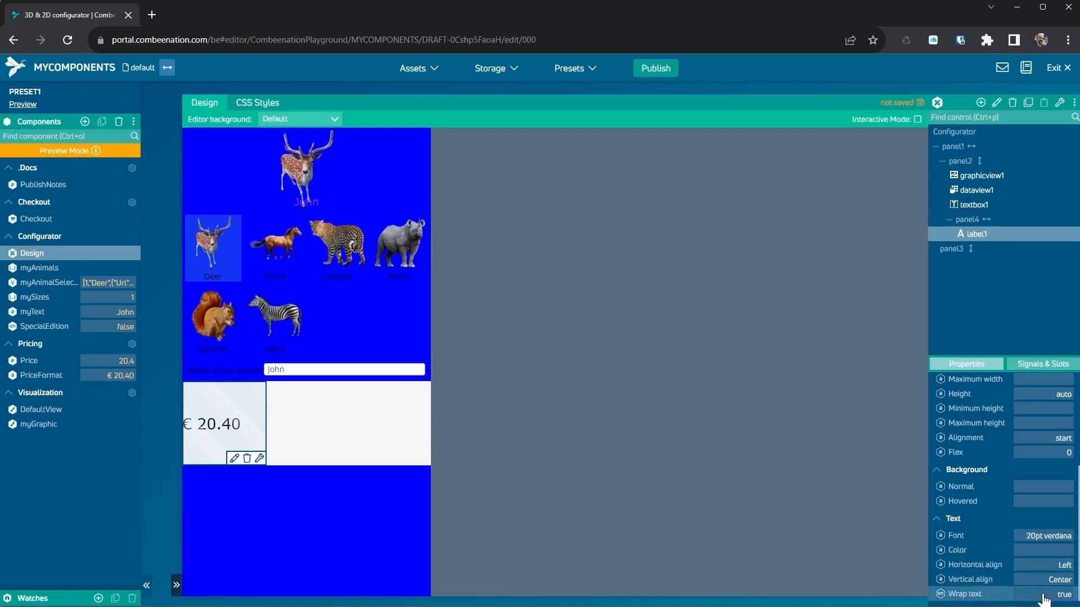
left_click(1043, 571)
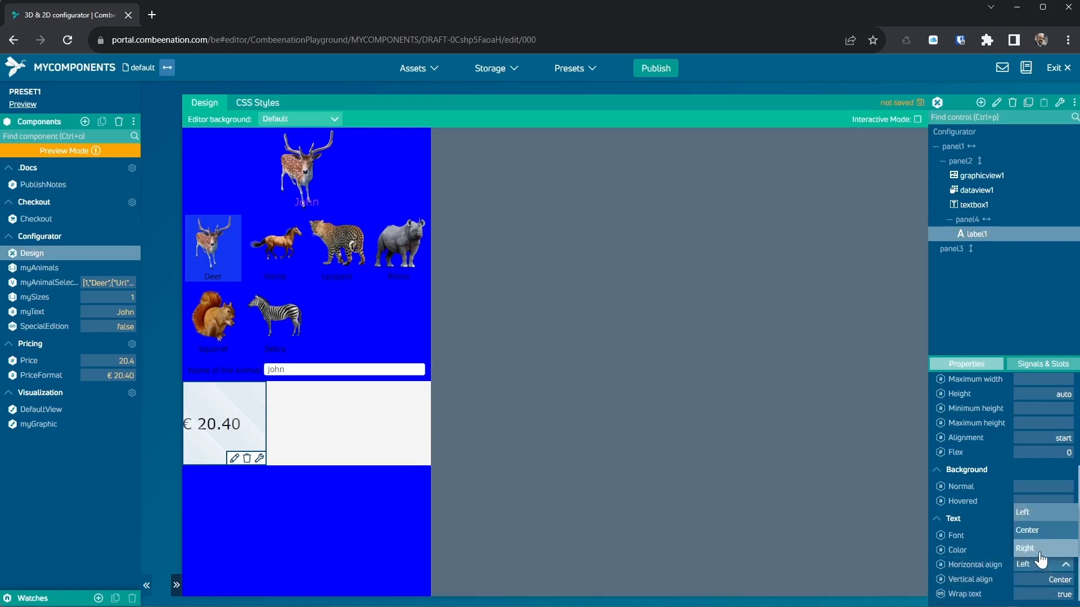
left_click(1040, 550)
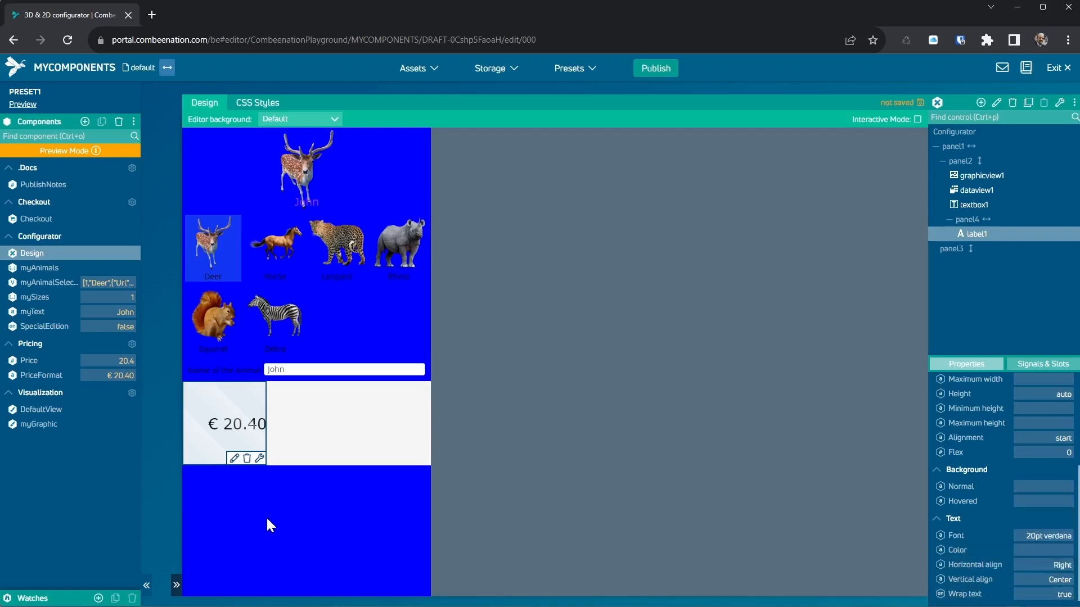
Add a Button control to panel4 beside the price label.
left_click(348, 439)
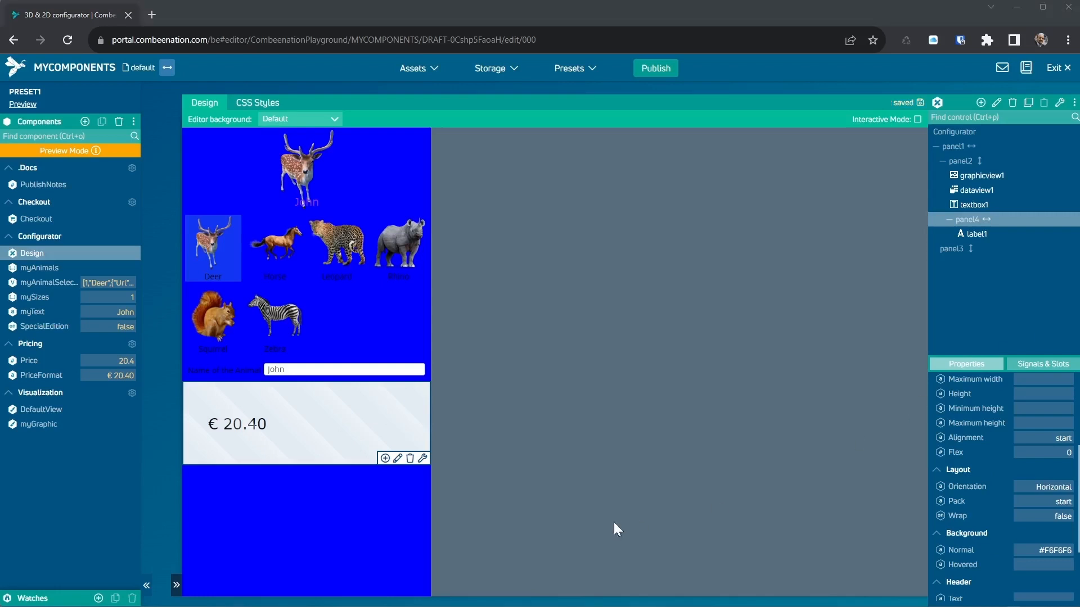
left_click(980, 103)
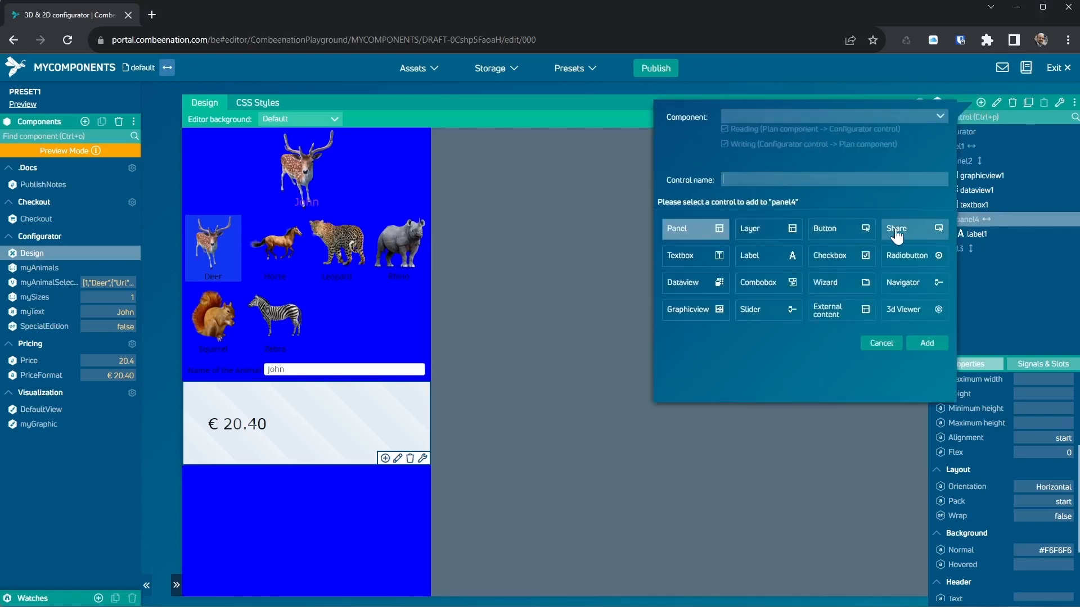
left_click(840, 230)
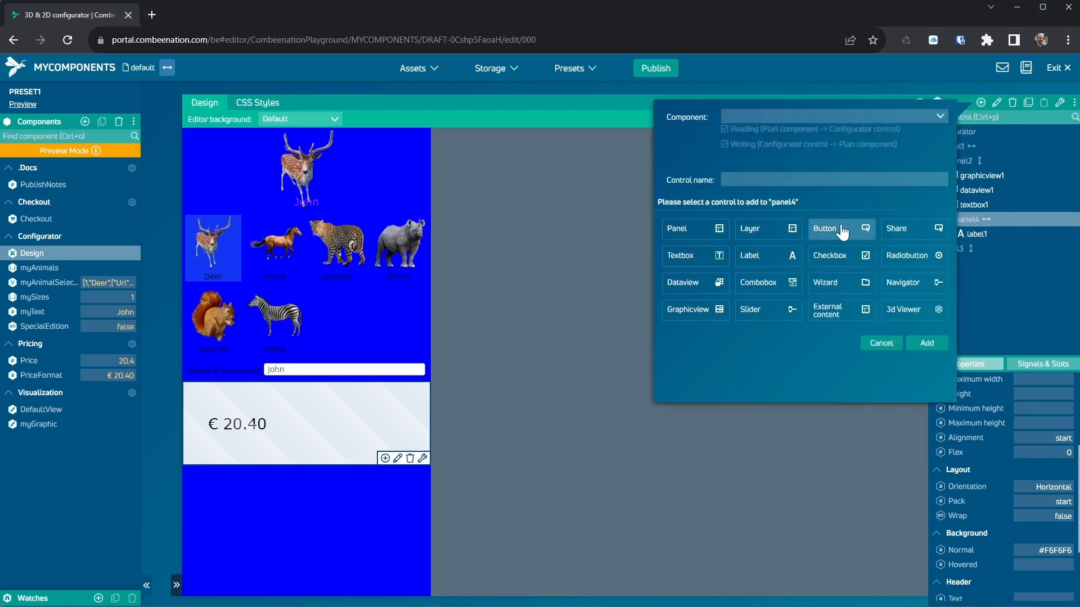
left_click(930, 344)
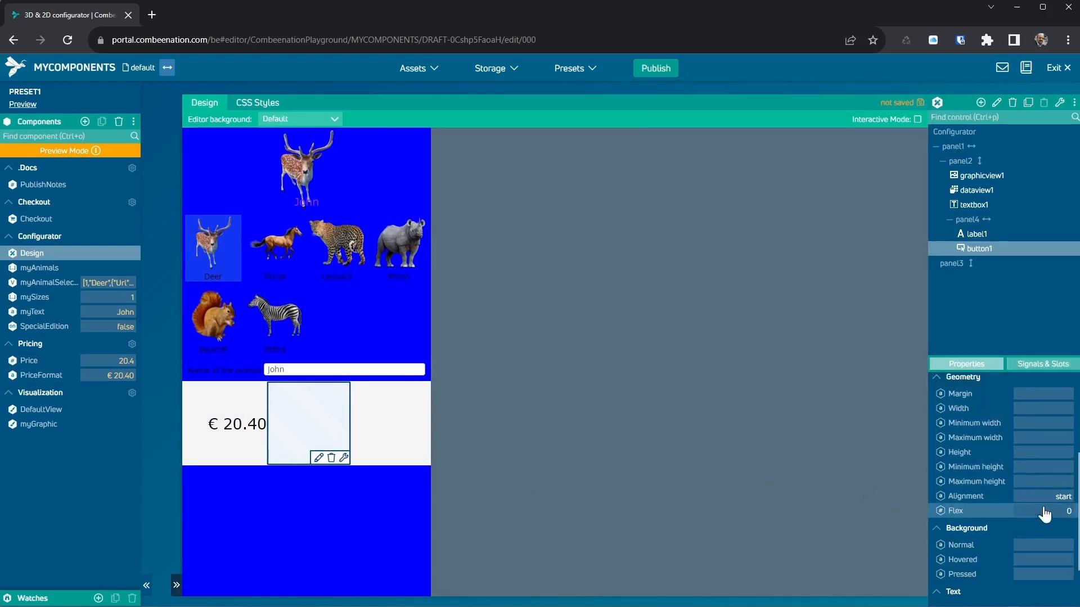
Set the value of button1 to "Put in Cart".
scroll(1040, 529, "down", 1)
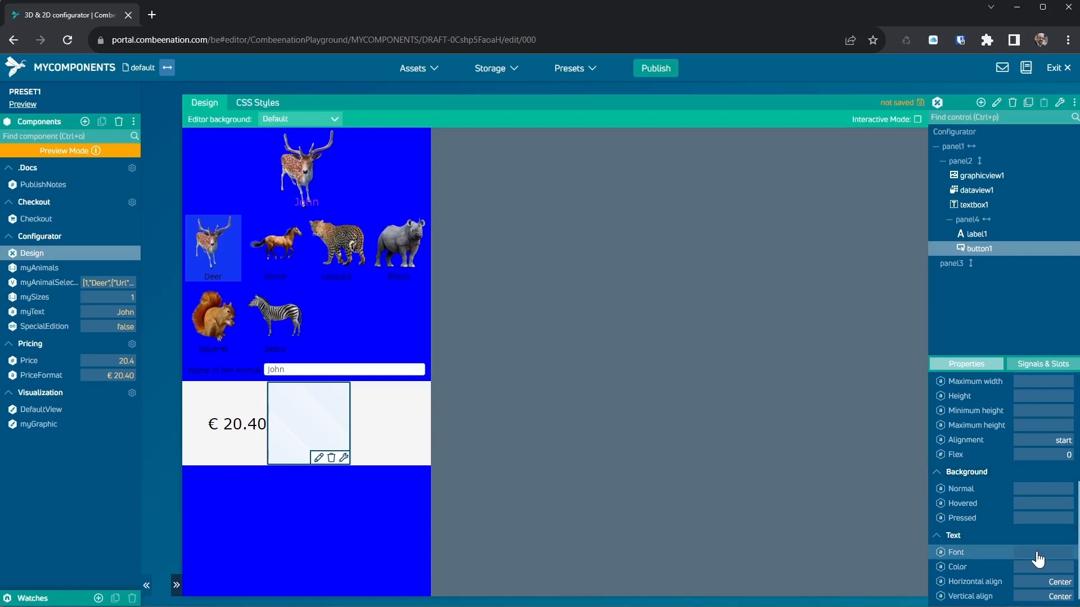
scroll(1038, 560, "up", 4)
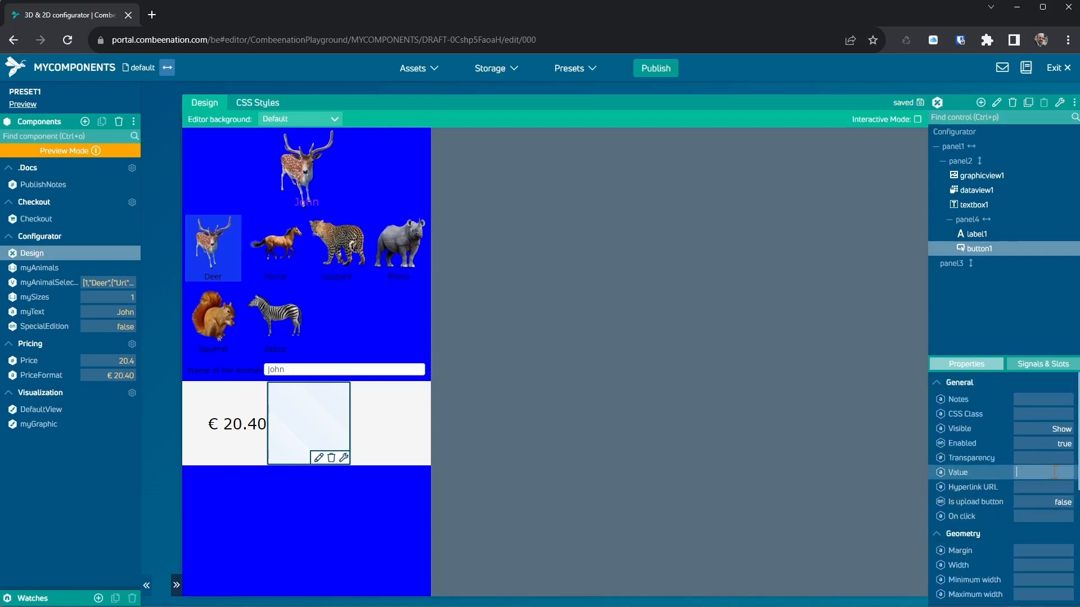
type("Put in Cart")
key("Return")
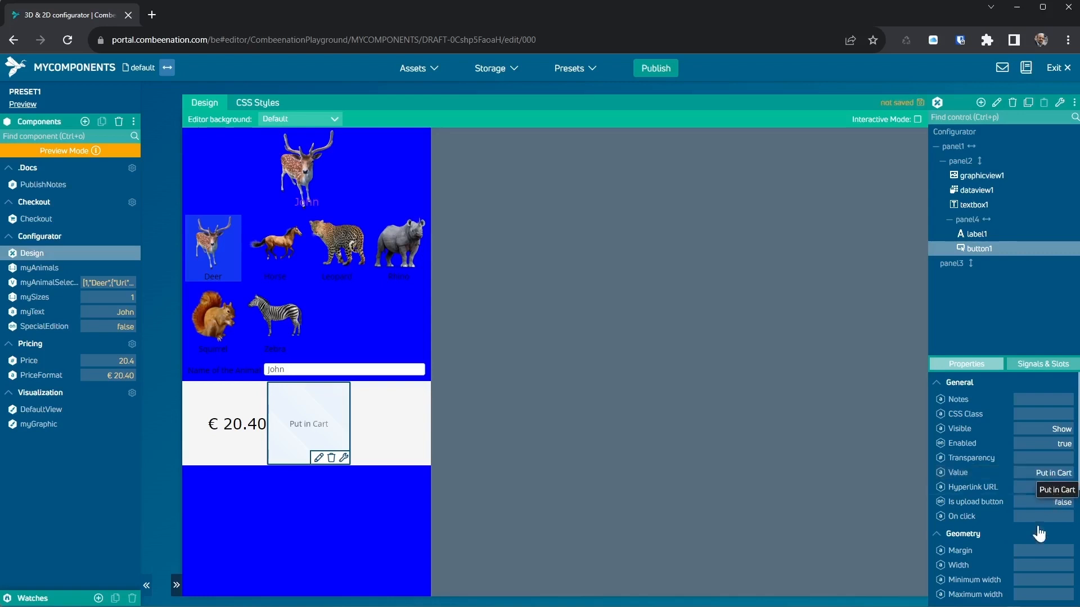
Set the margin of button1 to 20px.
left_click(1031, 553)
type("2")
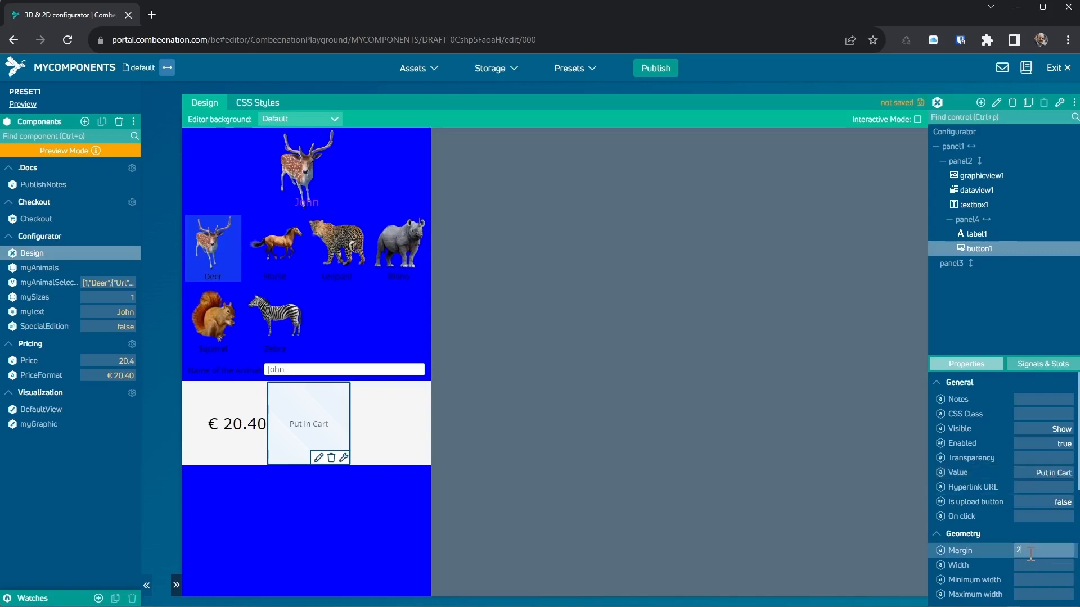
type("0px")
key("Return")
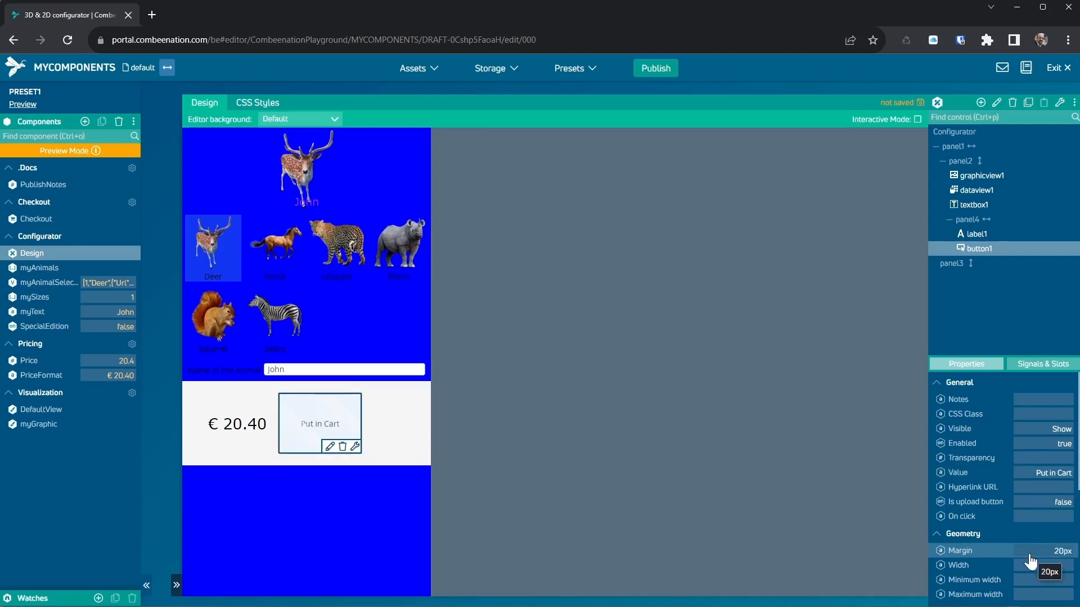
Set the flex of button1 to 1.
scroll(1034, 559, "down", 3)
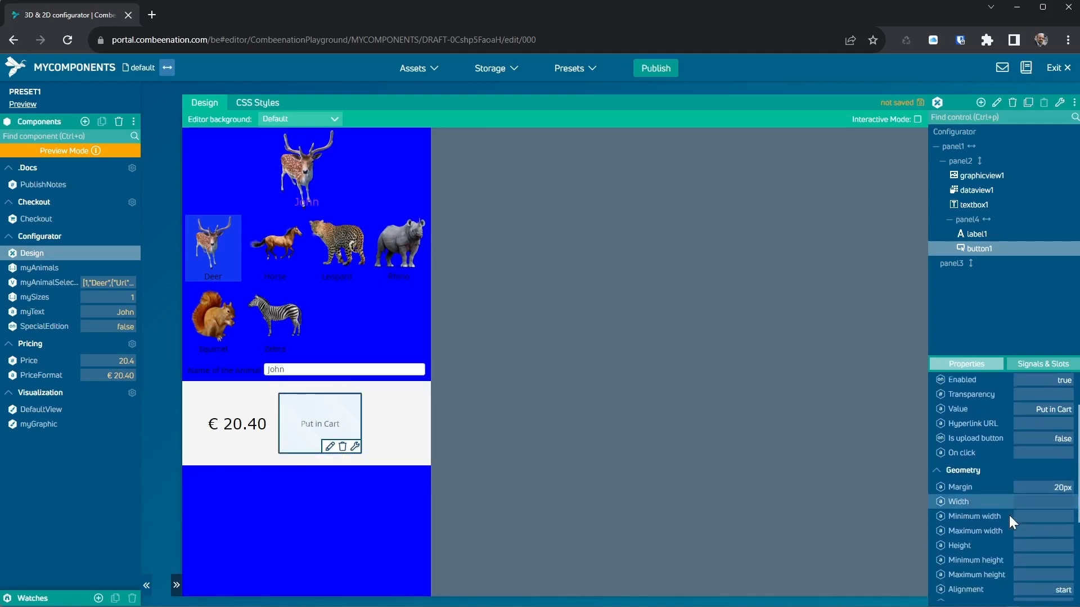
scroll(1008, 515, "down", 2)
left_click(1069, 556)
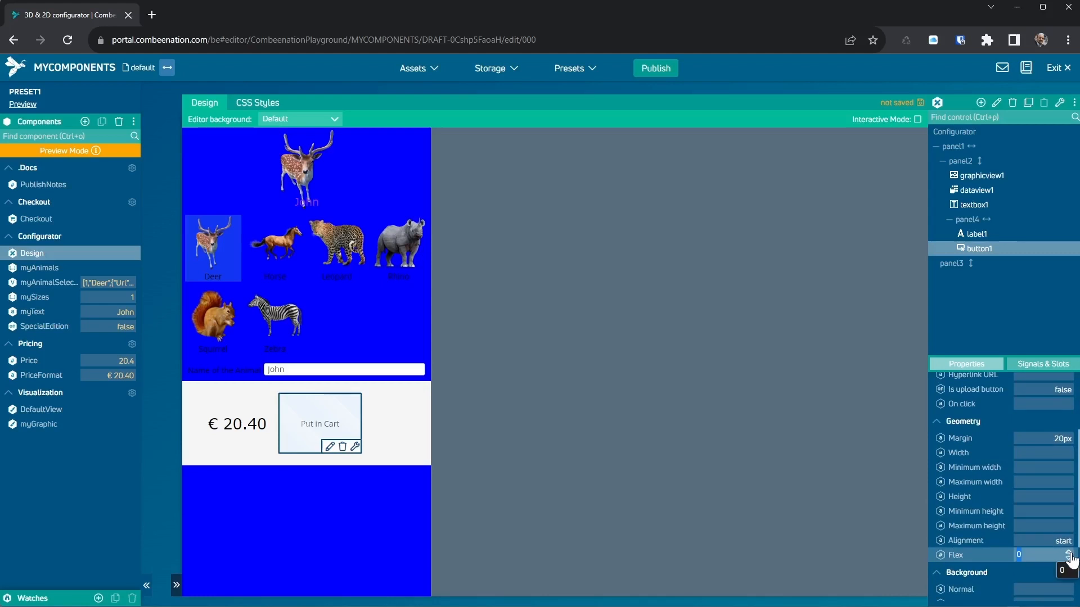
Set the flex of the price label label1 to 1.
left_click(228, 436)
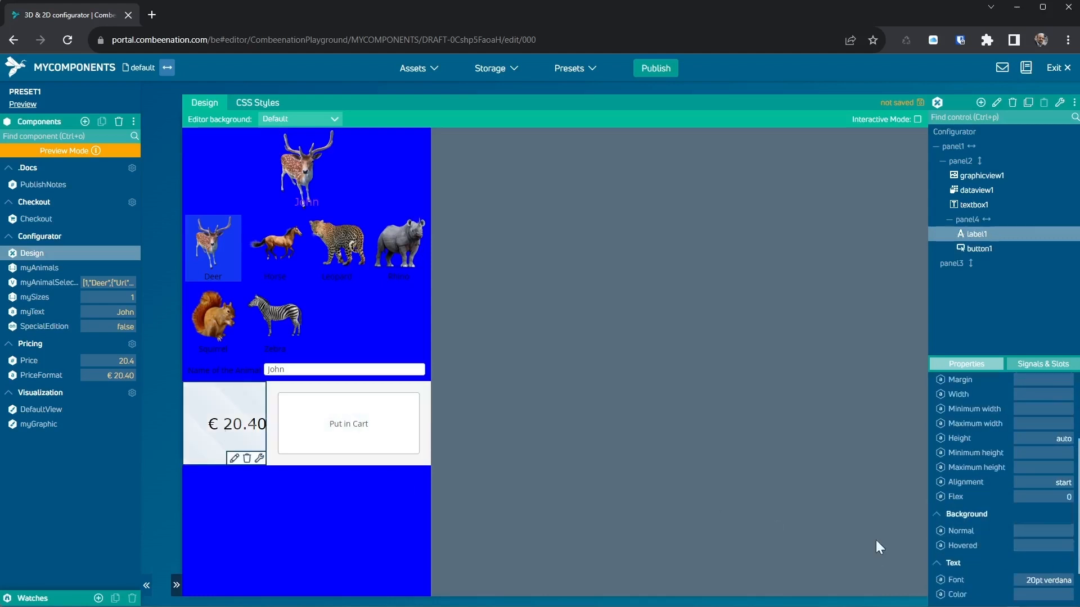
scroll(1032, 560, "down", 2)
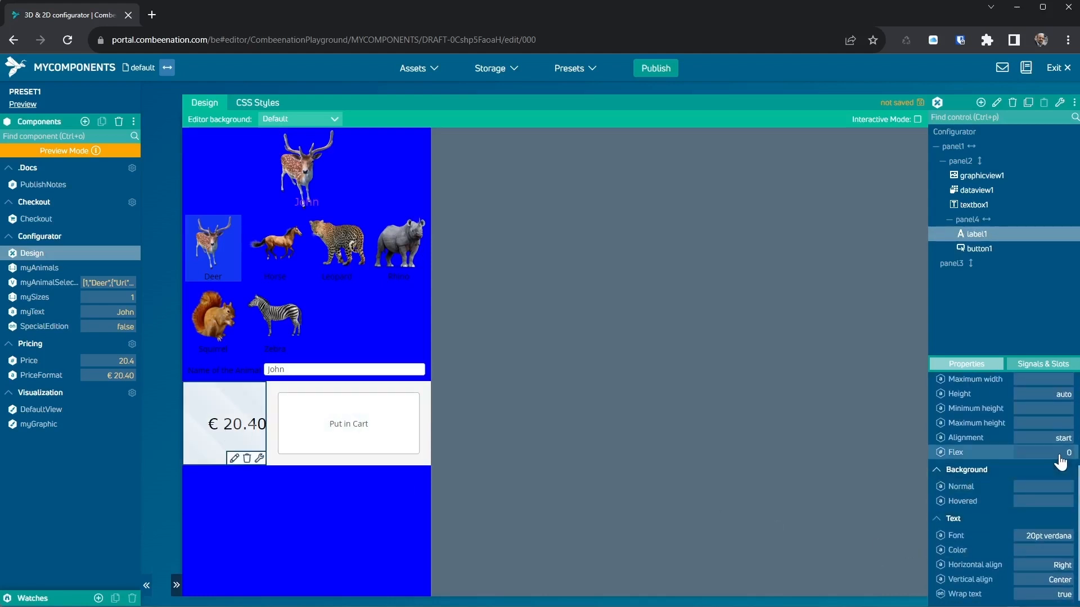
left_click(1059, 455)
left_click(1068, 449)
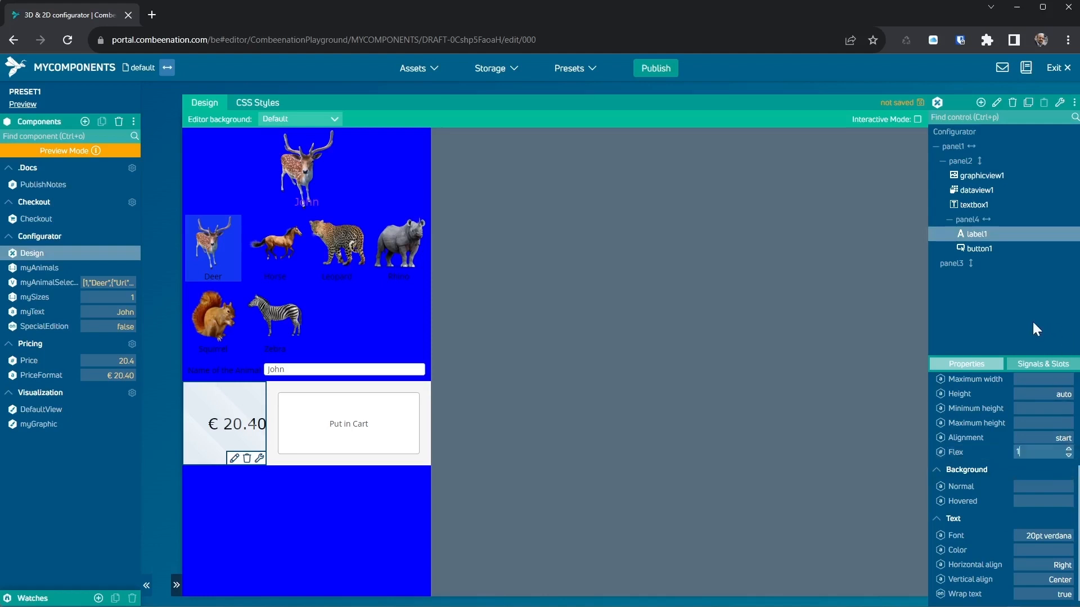
Set the height of panel4 to 80.
left_click(976, 219)
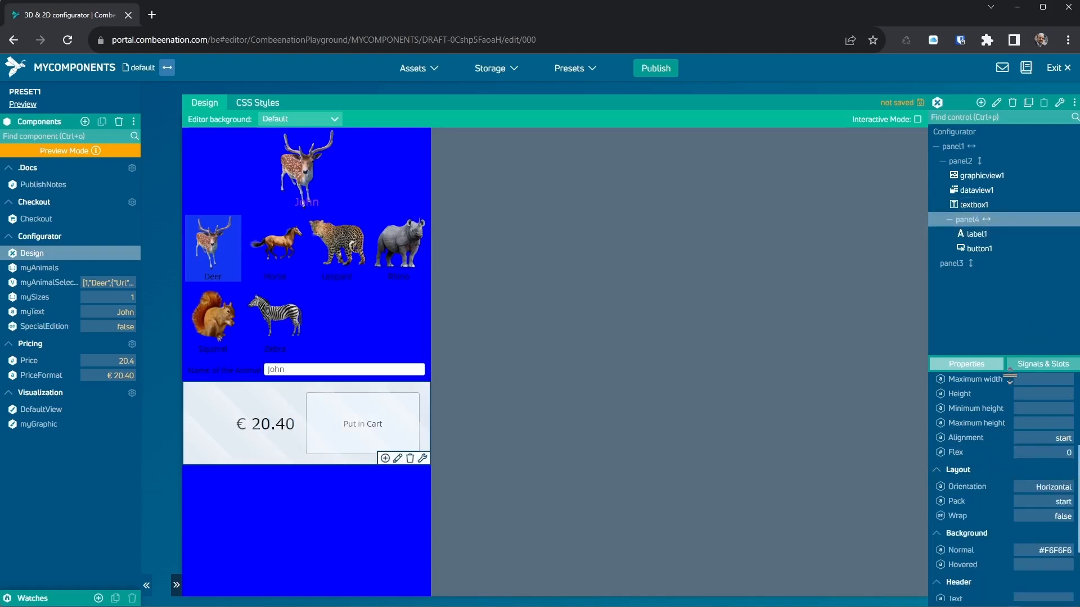
scroll(1050, 473, "up", 2)
left_click(1044, 450)
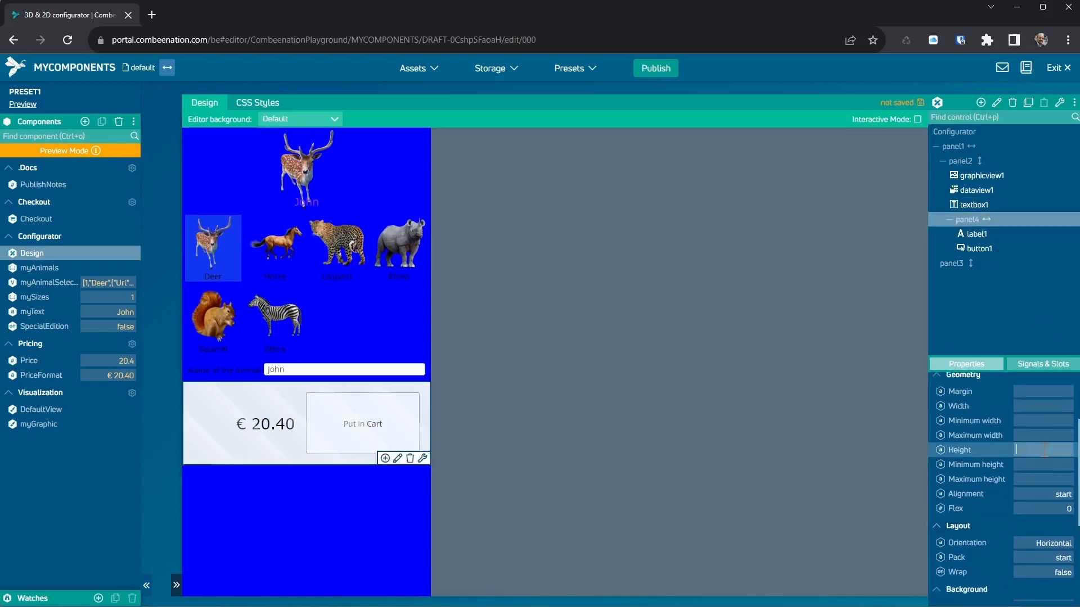
type("80")
key("Return")
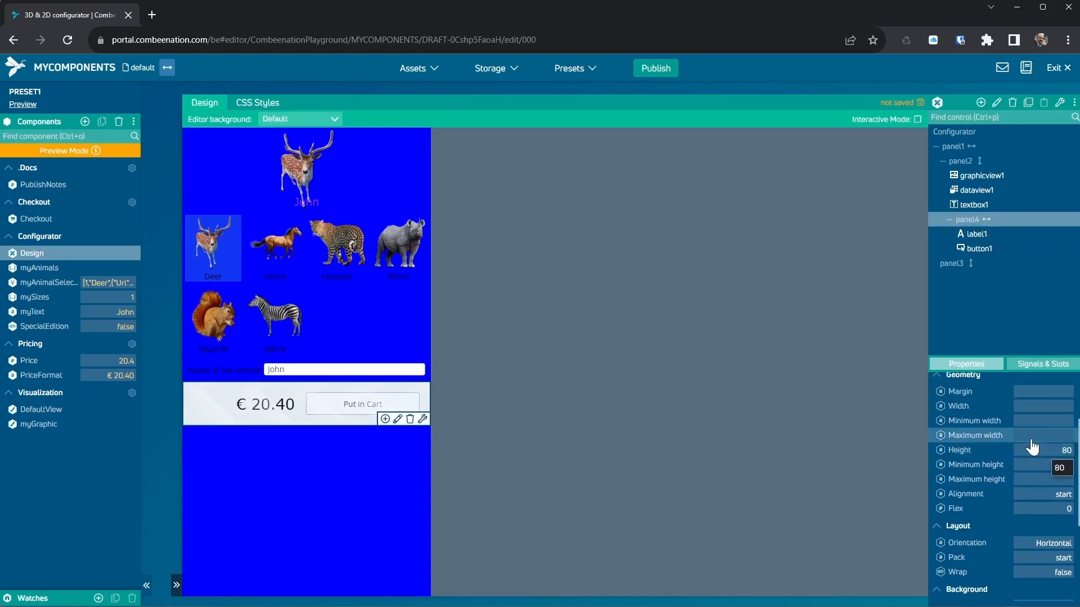
Start a new signal-slot connection for button1 with Clicked as its signal.
left_click(336, 403)
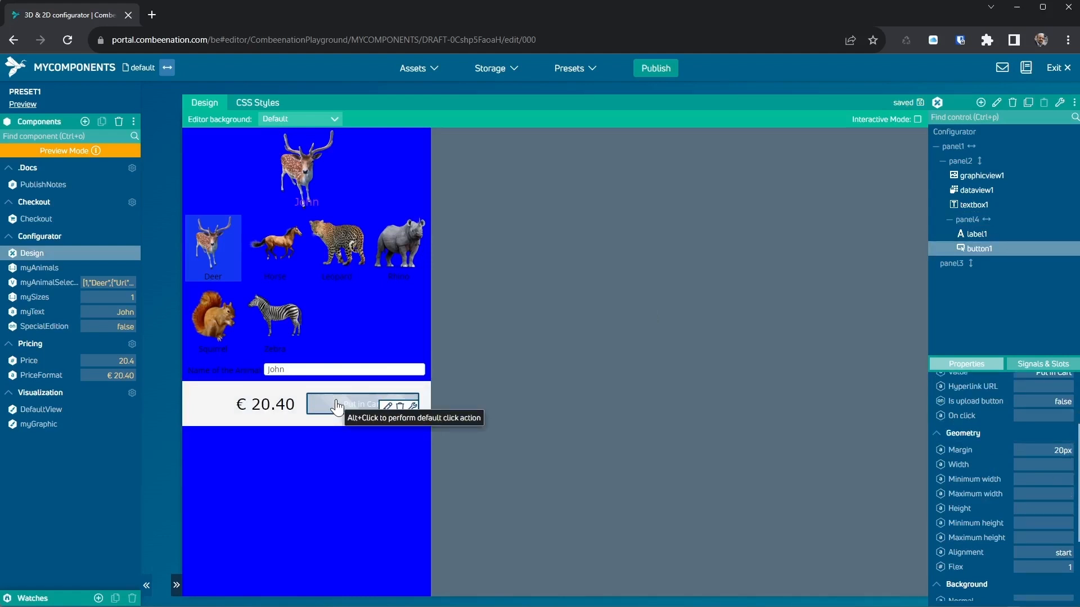
left_click(1055, 369)
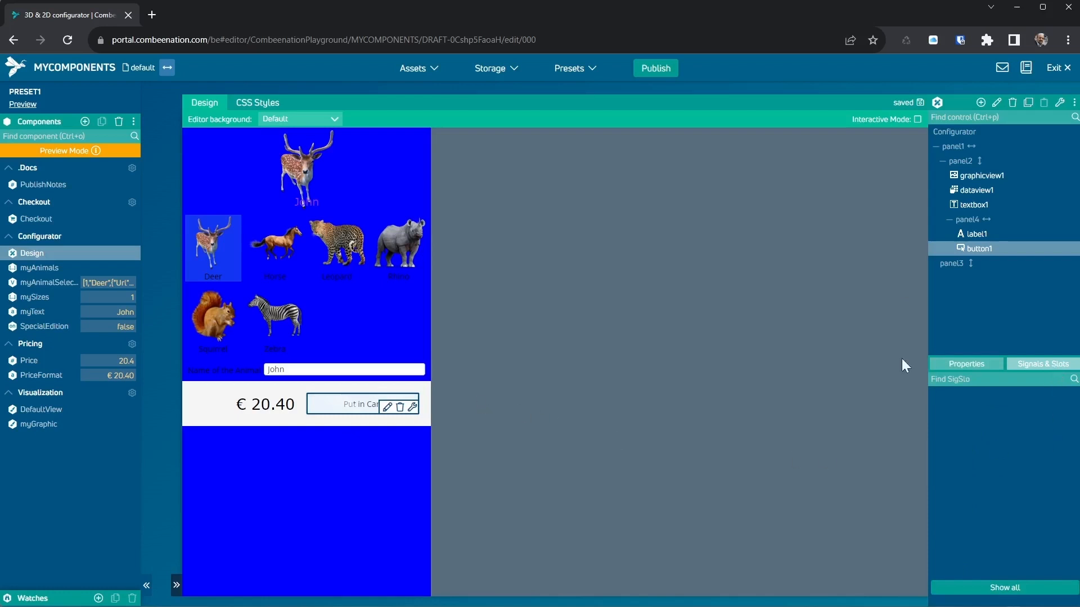
left_click(1060, 102)
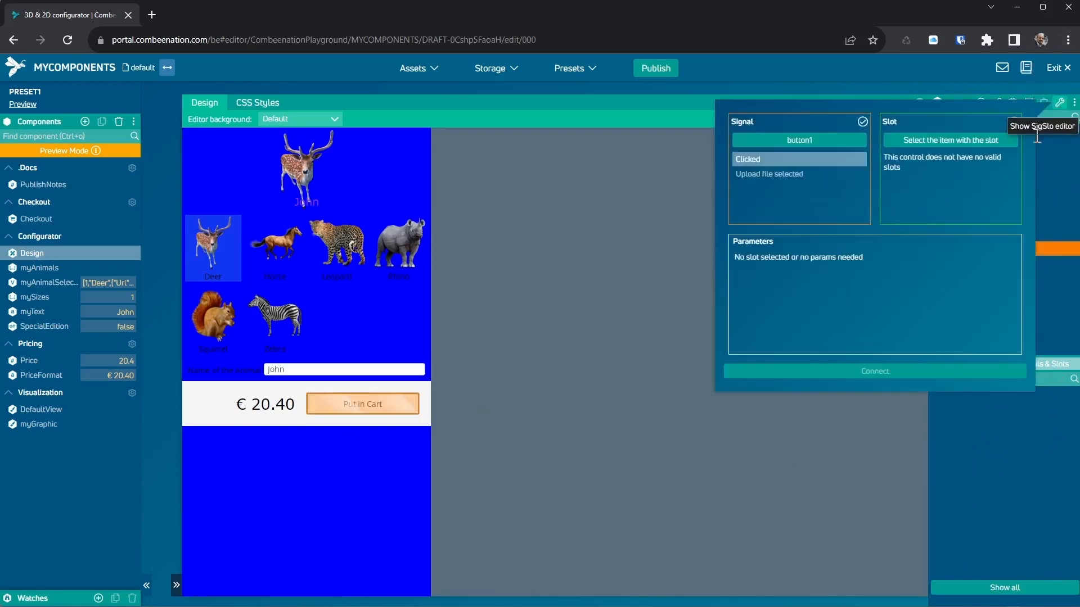
left_click(782, 143)
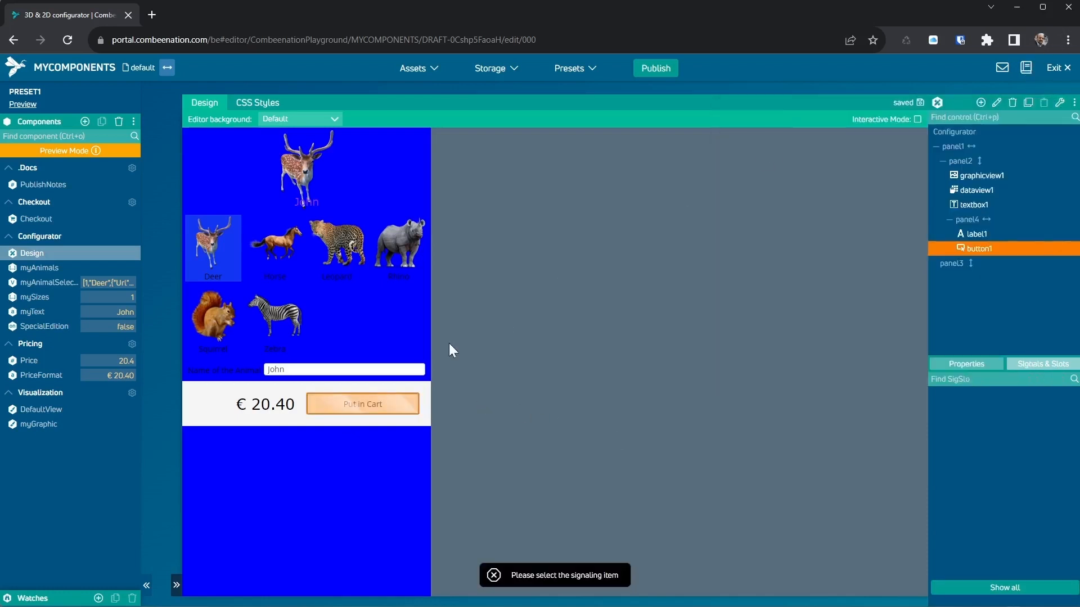
left_click(393, 410)
left_click(787, 160)
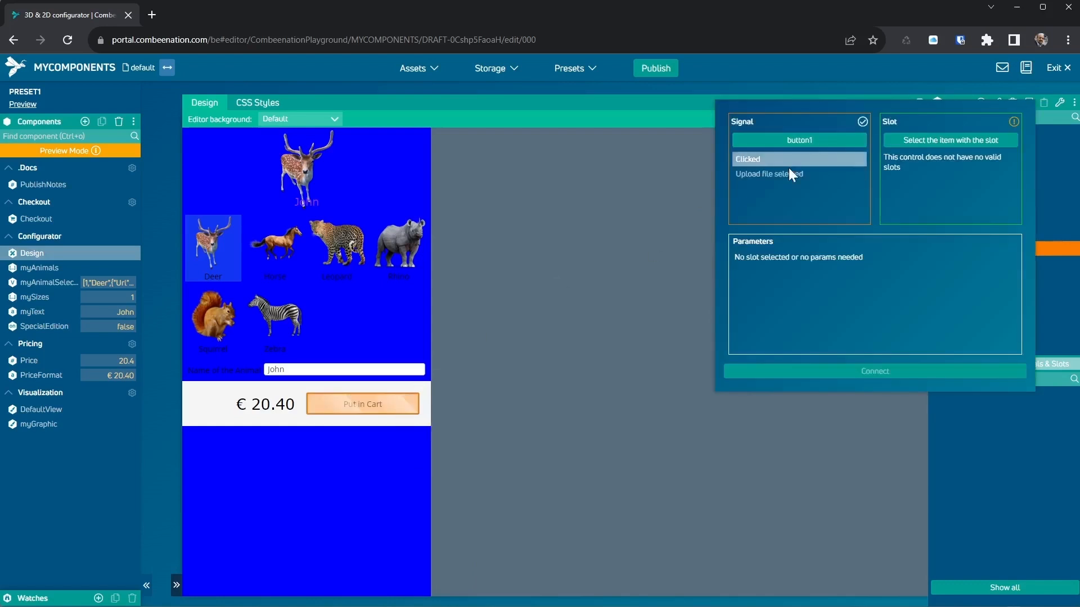
Connect the signal to the Do checkout slot of the Checkout component, with the static value shopware6 as selected shop.
left_click(926, 142)
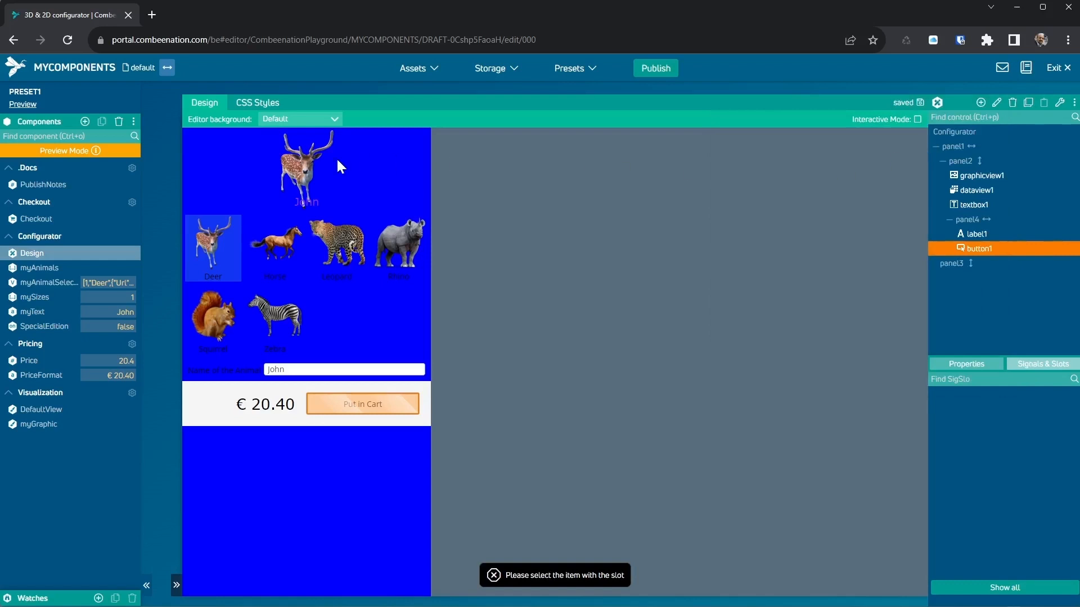
left_click(39, 219)
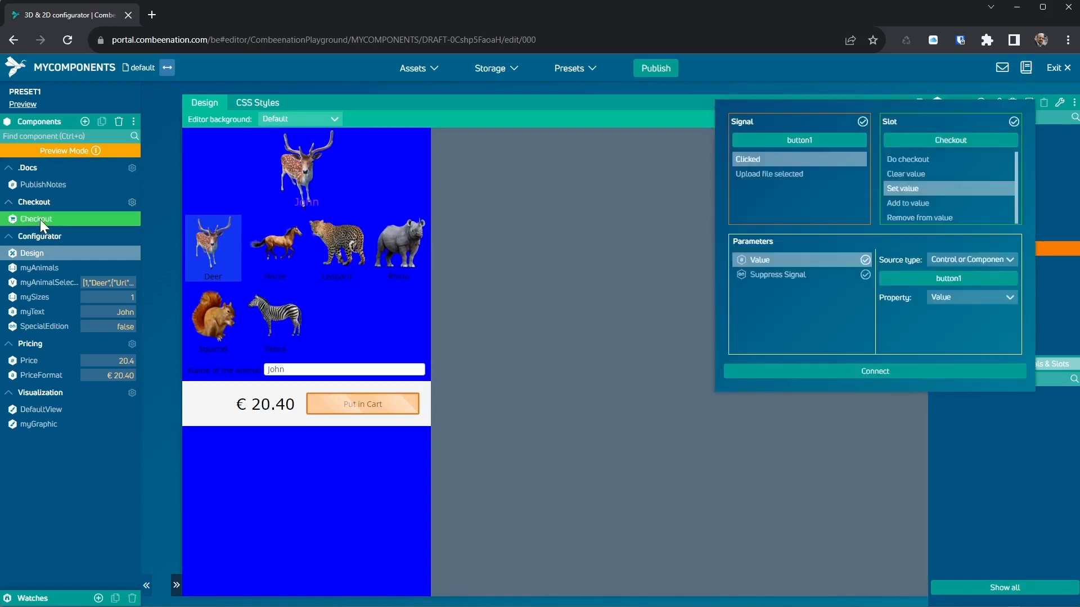
left_click(912, 160)
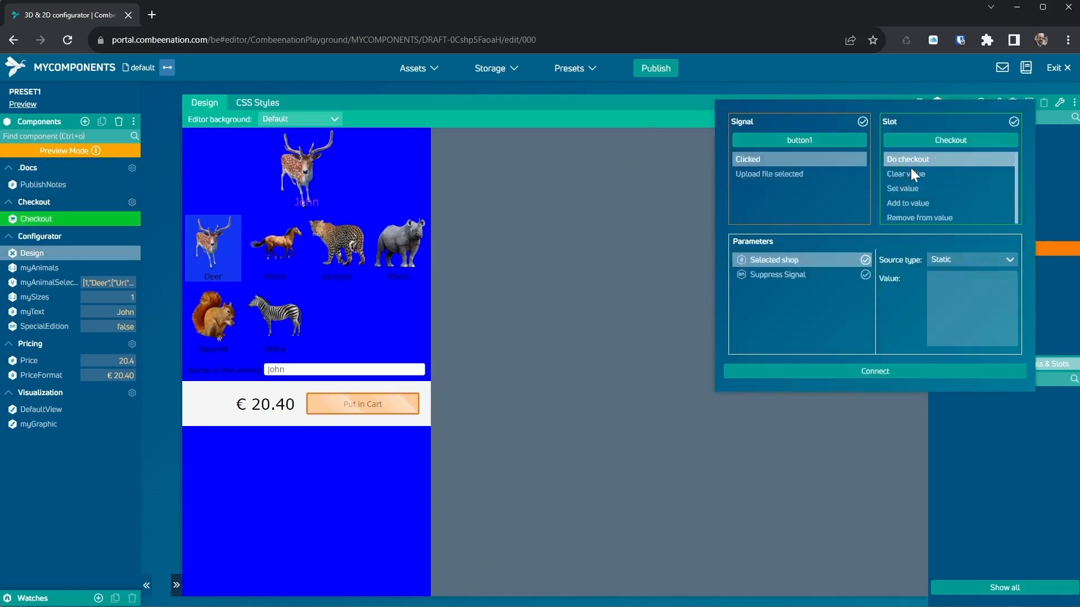
left_click(956, 283)
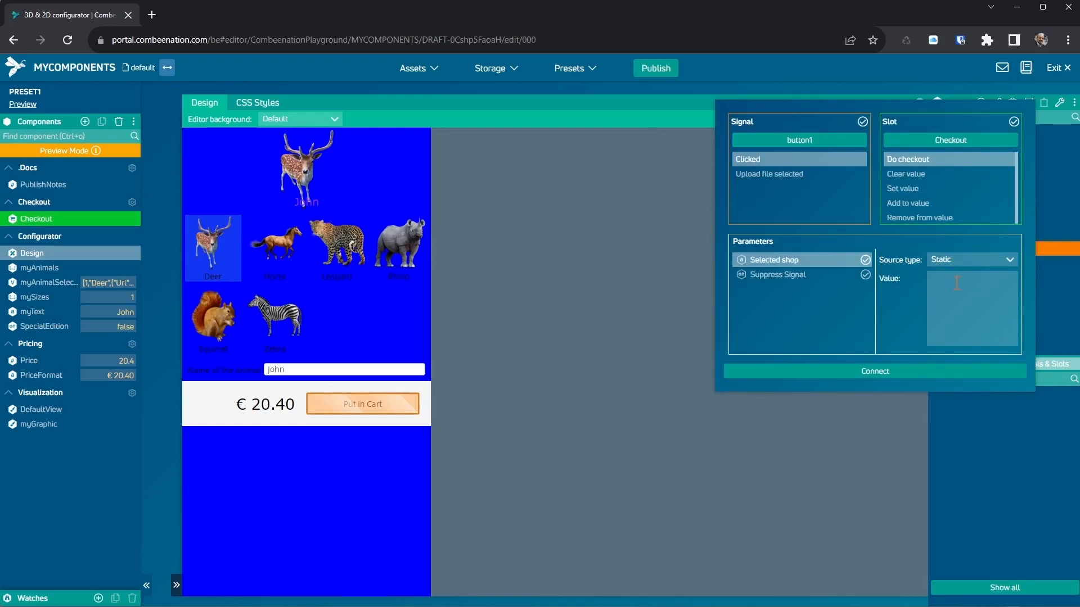
type("shopware6")
left_click(903, 373)
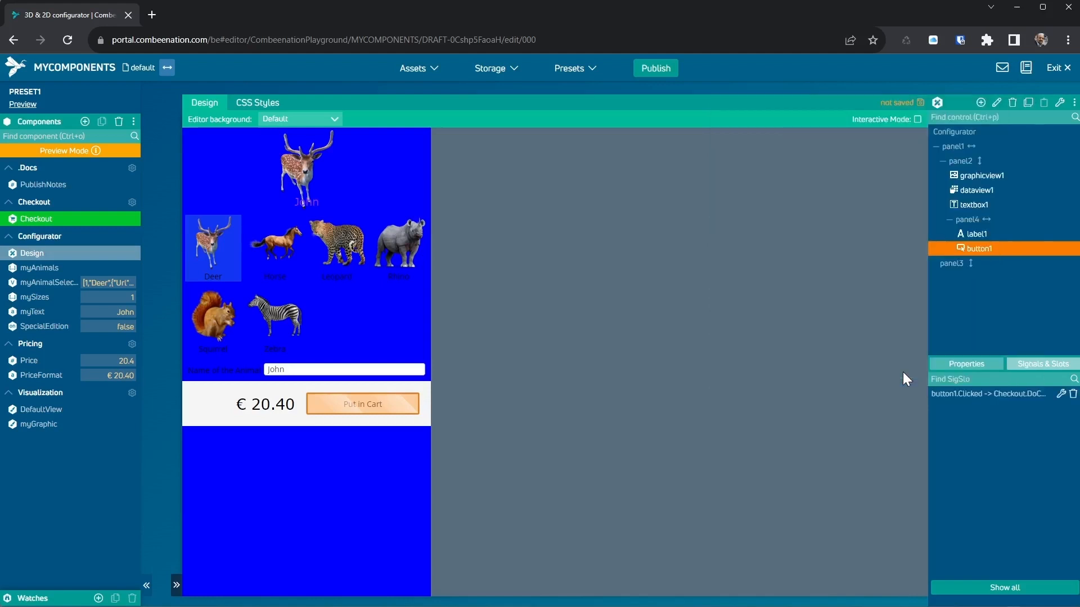
Add a Shopware 6 shop named Shopware6 to the Checkout component.
left_click(38, 220)
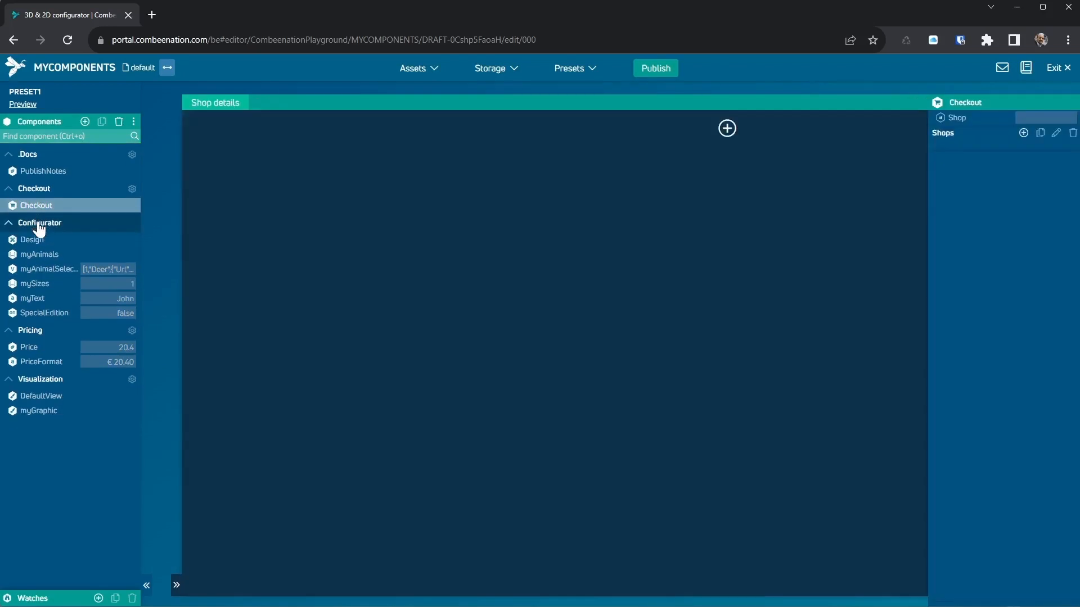
left_click(1024, 133)
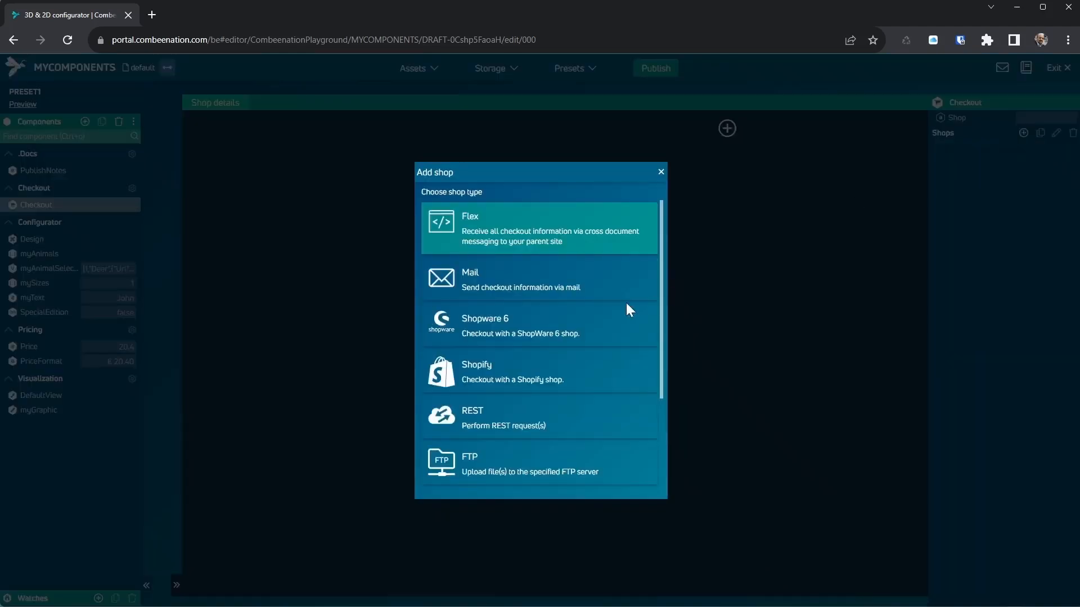
left_click(500, 331)
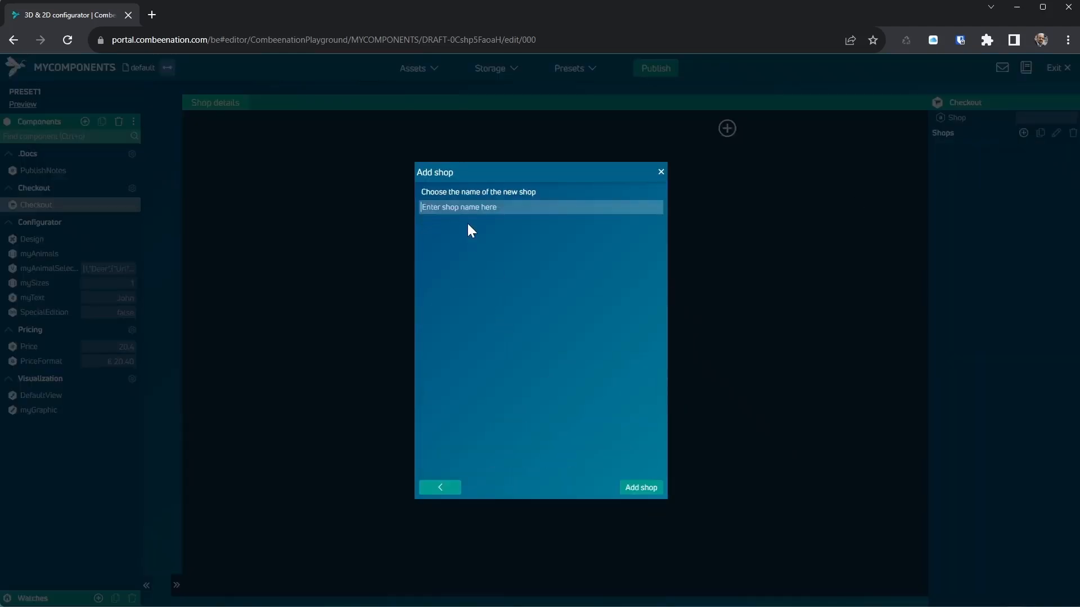
type("Shopware6")
left_click(629, 487)
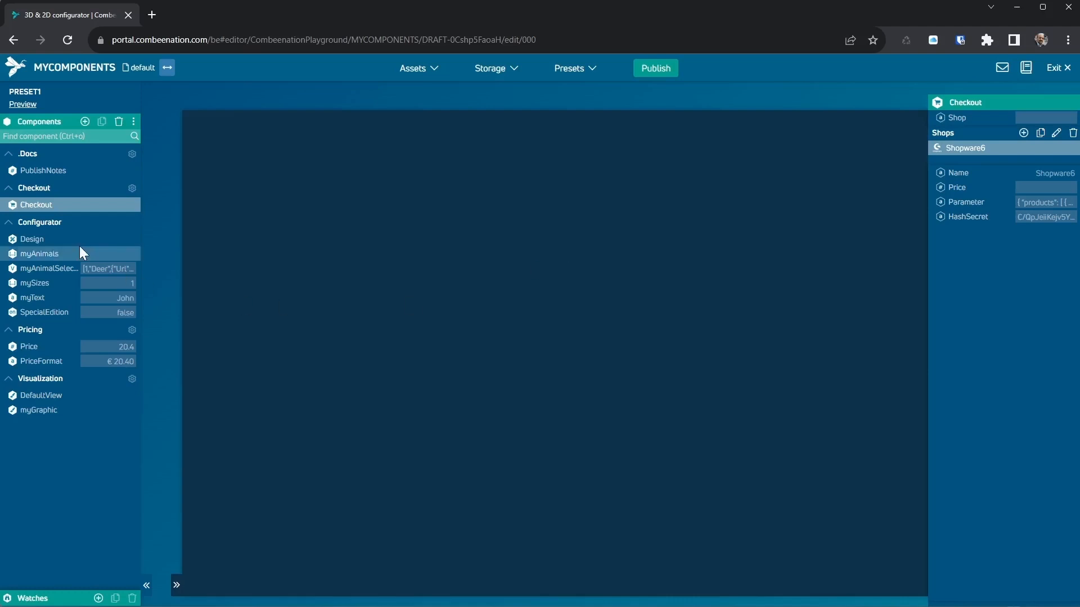
Return to the Design component and clear the normal background colour of panel4.
left_click(32, 239)
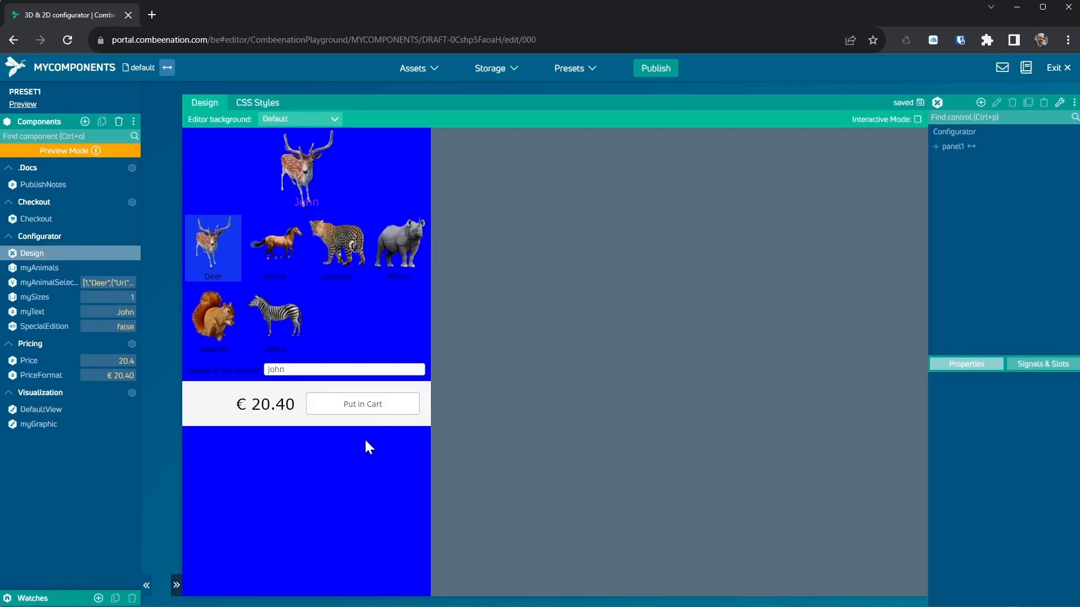
left_click(225, 424)
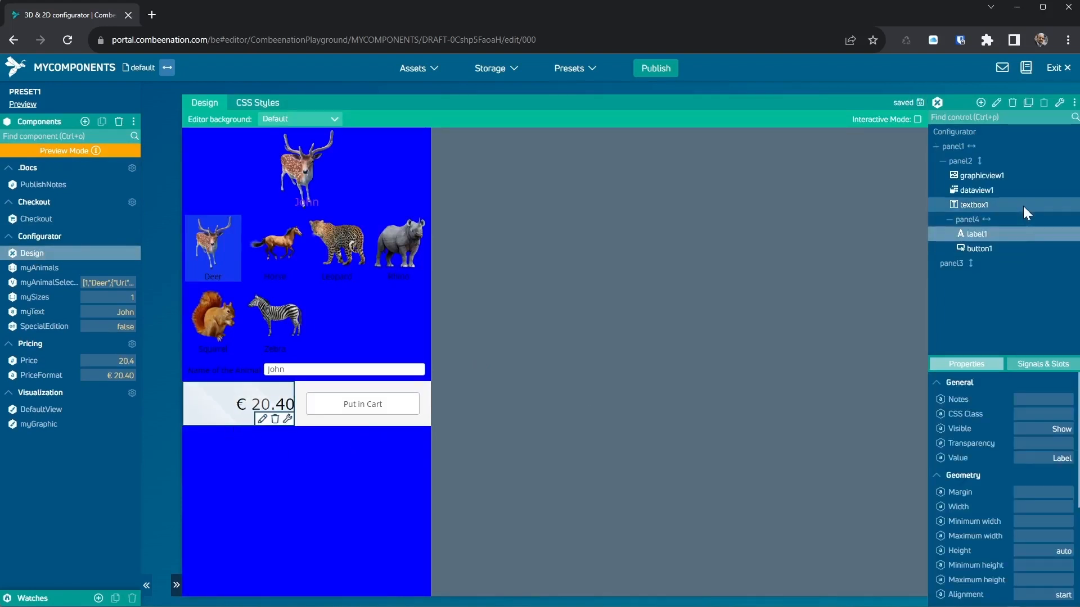
left_click(991, 222)
scroll(1023, 502, "down", 3)
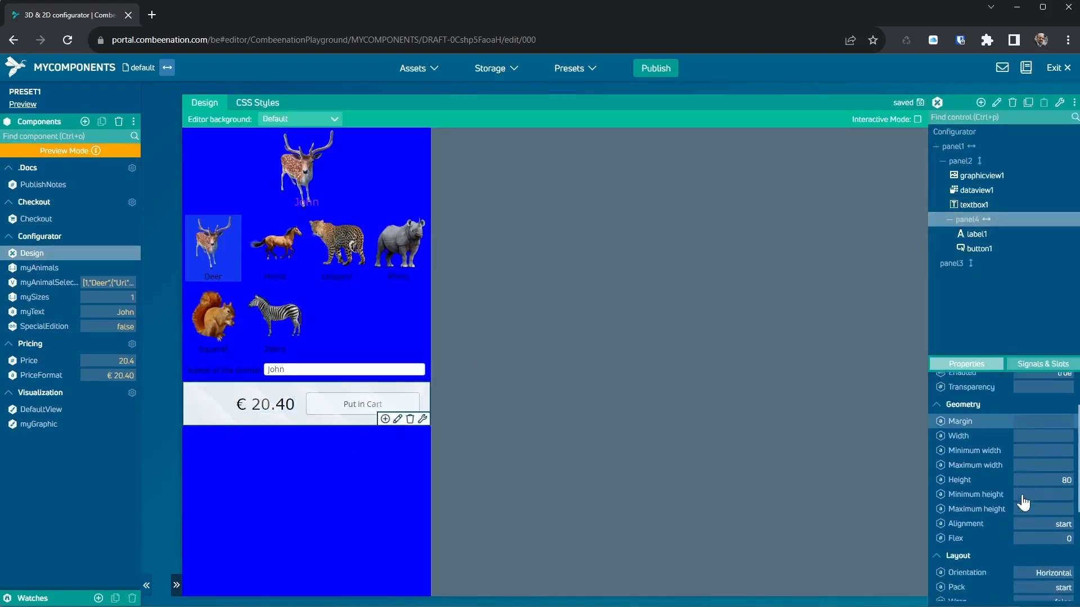
left_click(1046, 593)
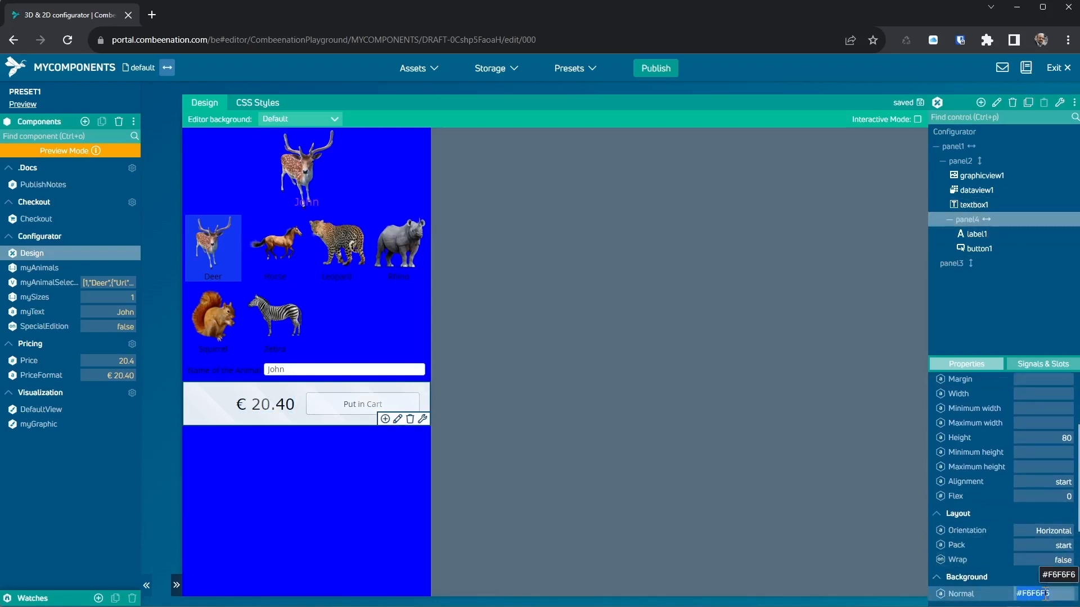
key("BackSpace")
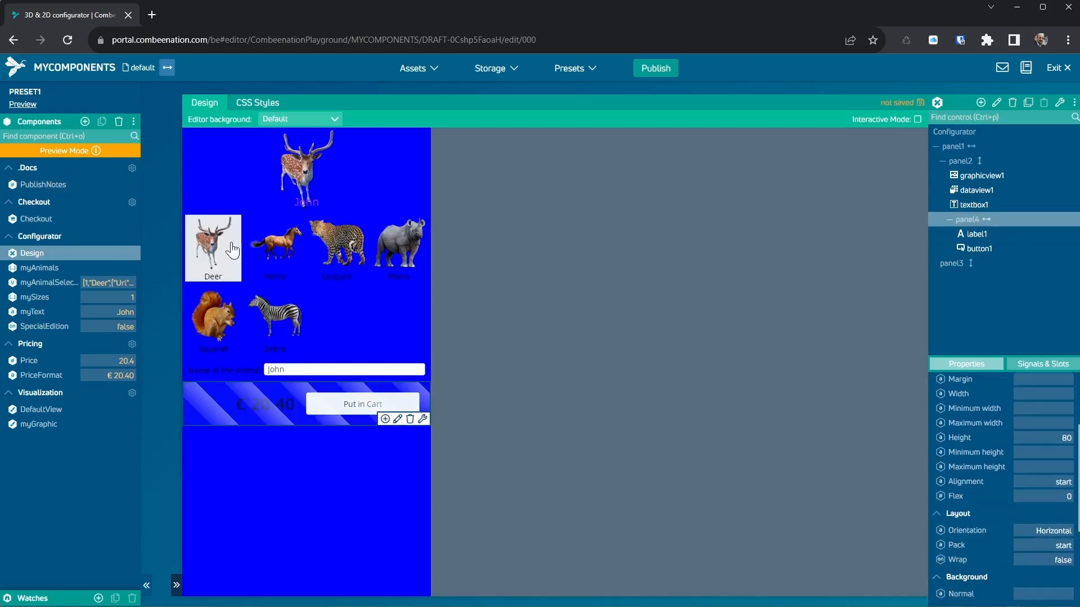
left_click(577, 391)
Enable Interactive Mode and test the dataview by choosing Leopard, the squirrel, Rhino and Leopard again.
left_click(279, 326)
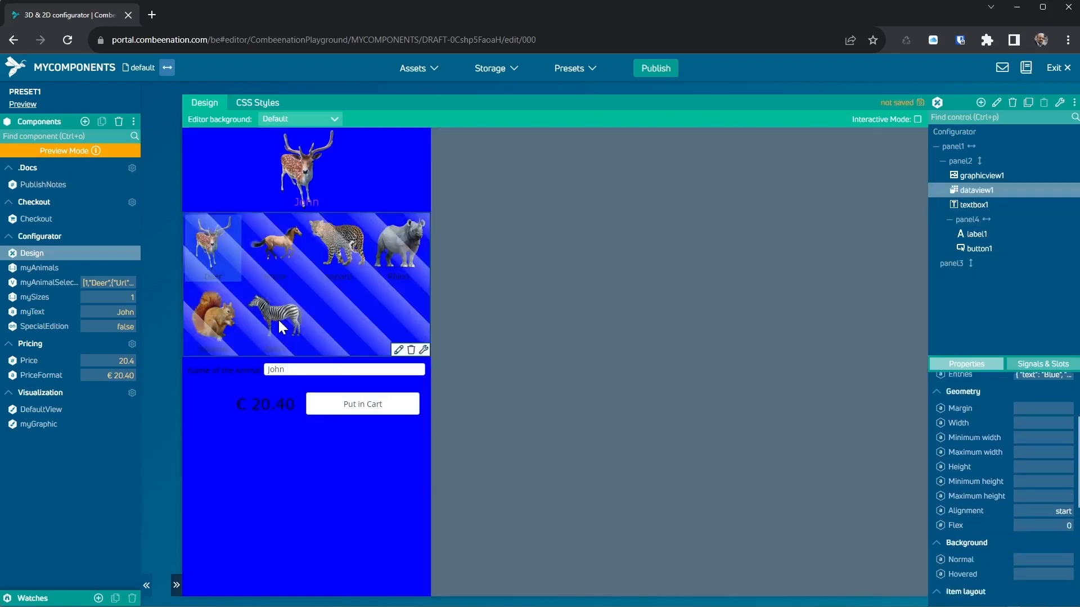
left_click(917, 120)
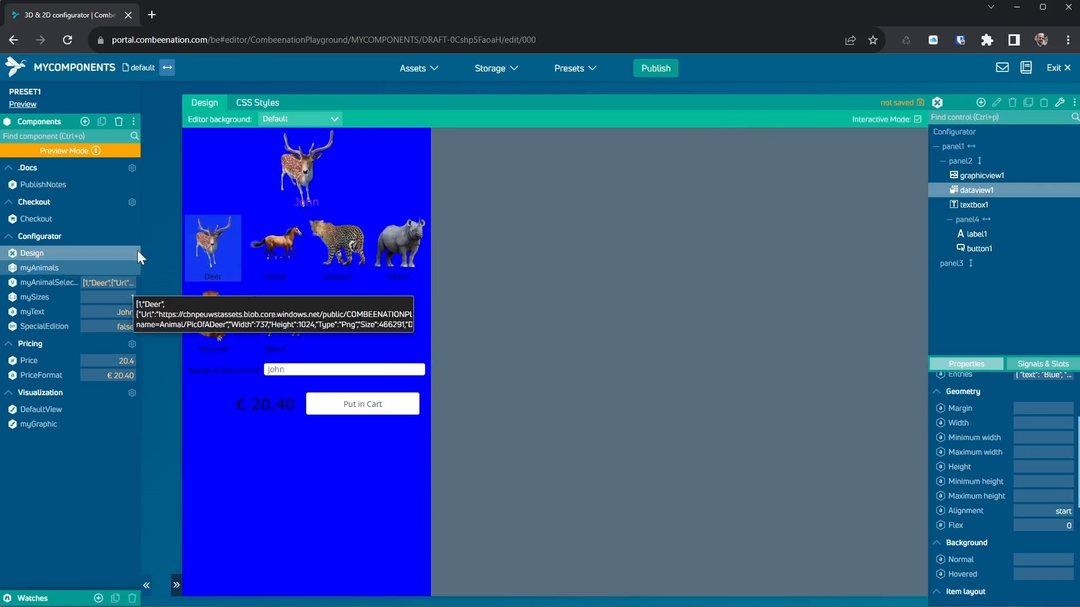
left_click(344, 265)
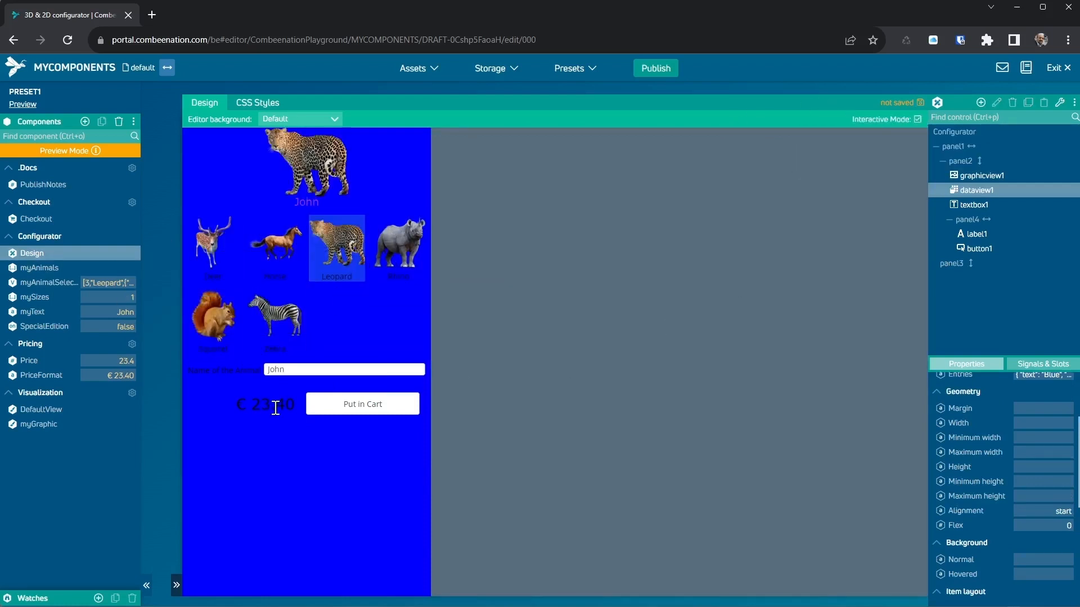
left_click(215, 322)
left_click(415, 260)
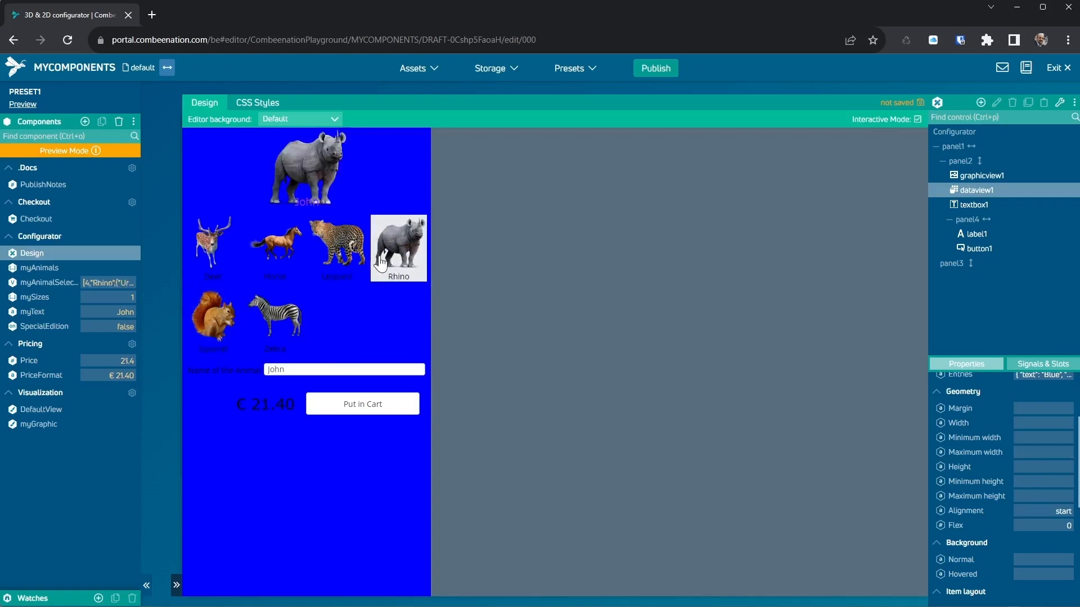
left_click(344, 265)
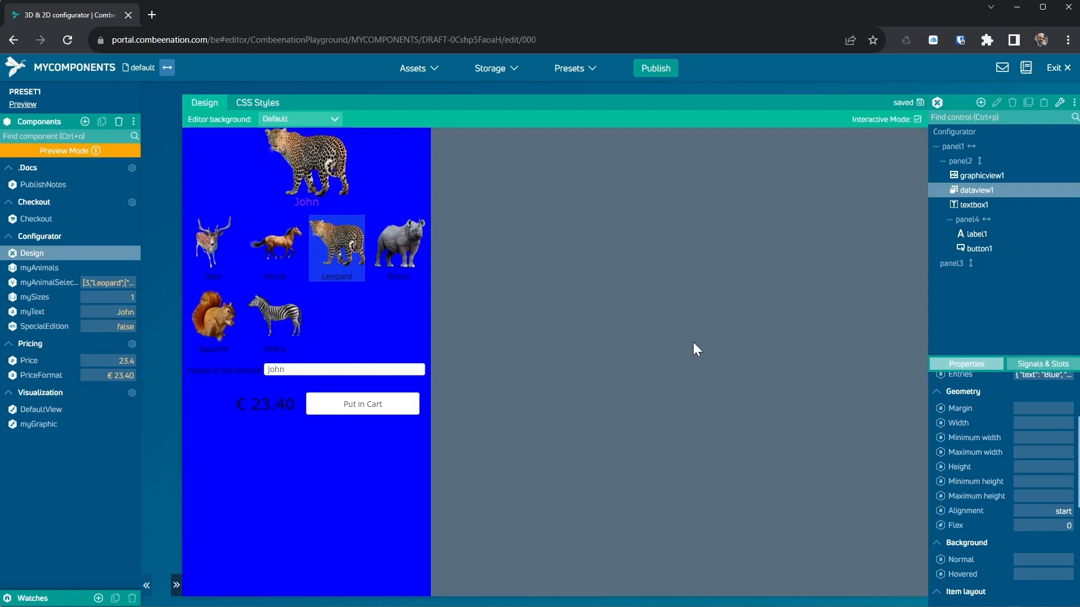
Add a Layer control to panel1.
left_click(966, 148)
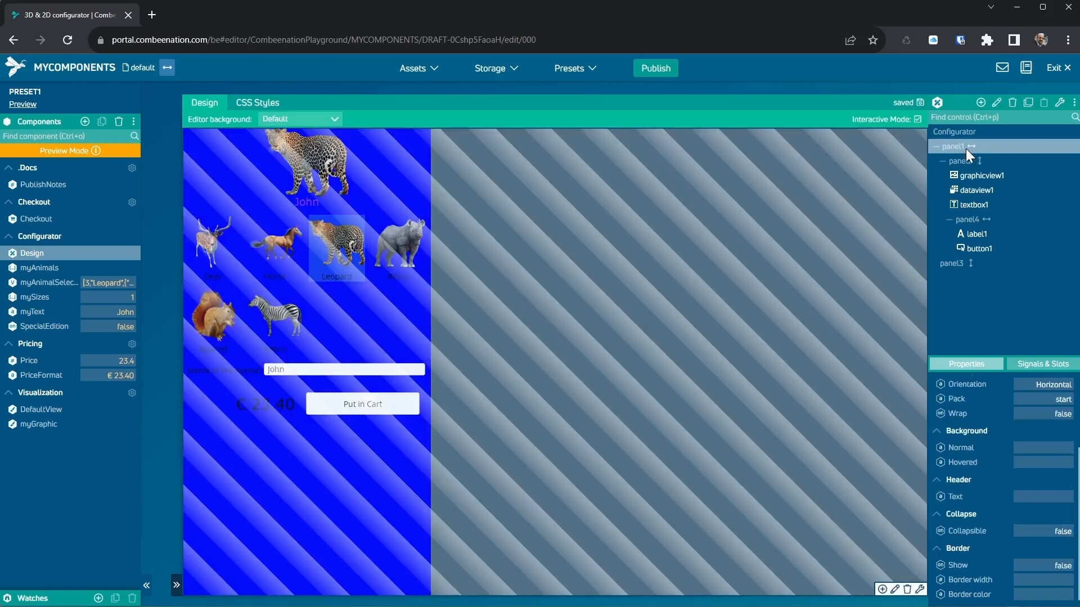
left_click(980, 102)
left_click(759, 230)
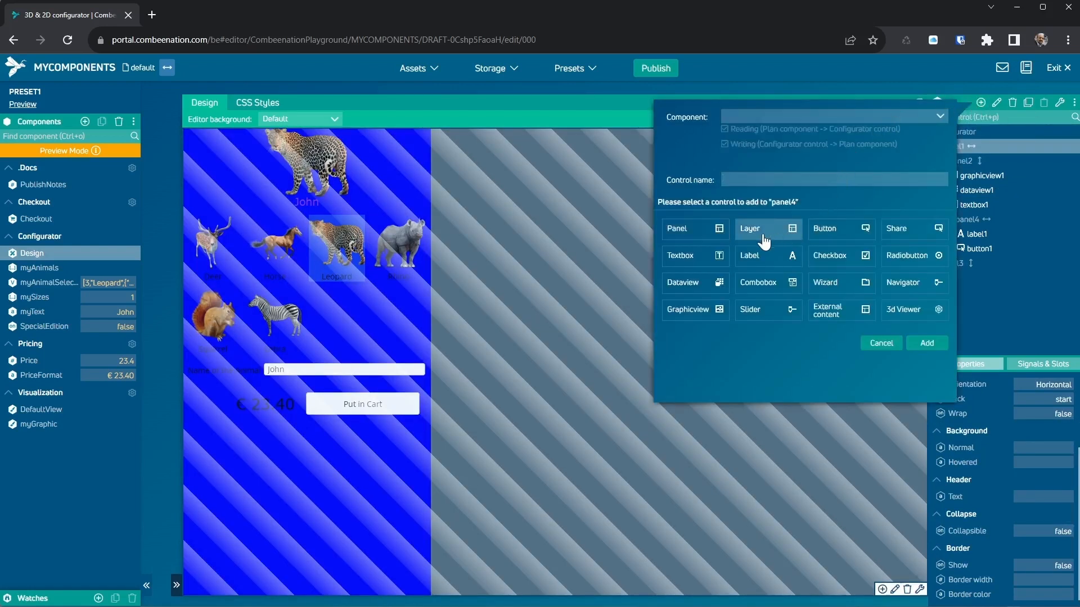
left_click(928, 343)
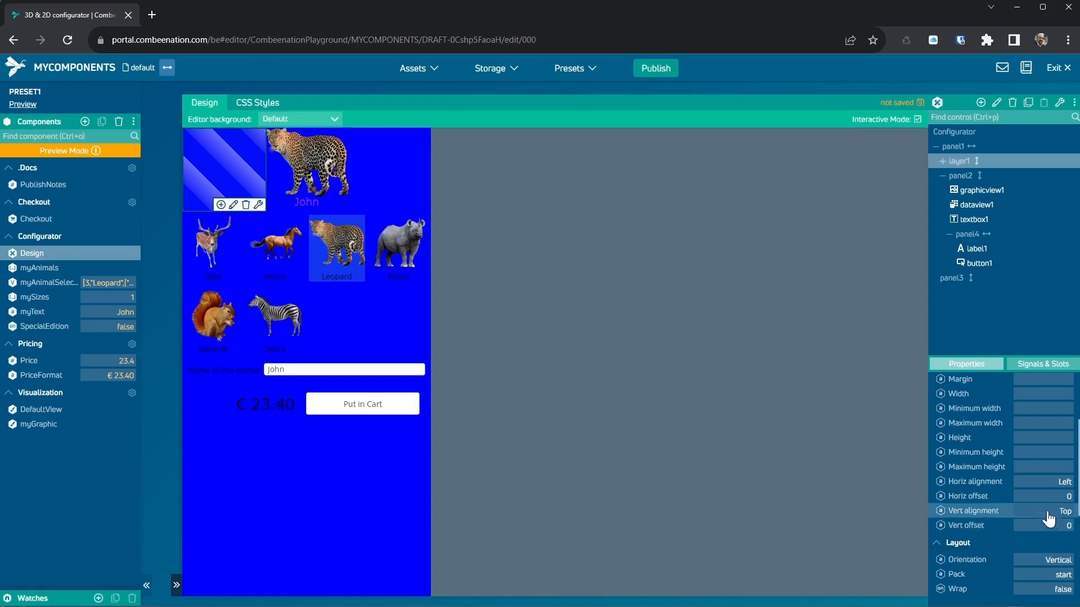
Align layer1 horizontally to Right and set its width to 300 and height to 600.
left_click(1049, 483)
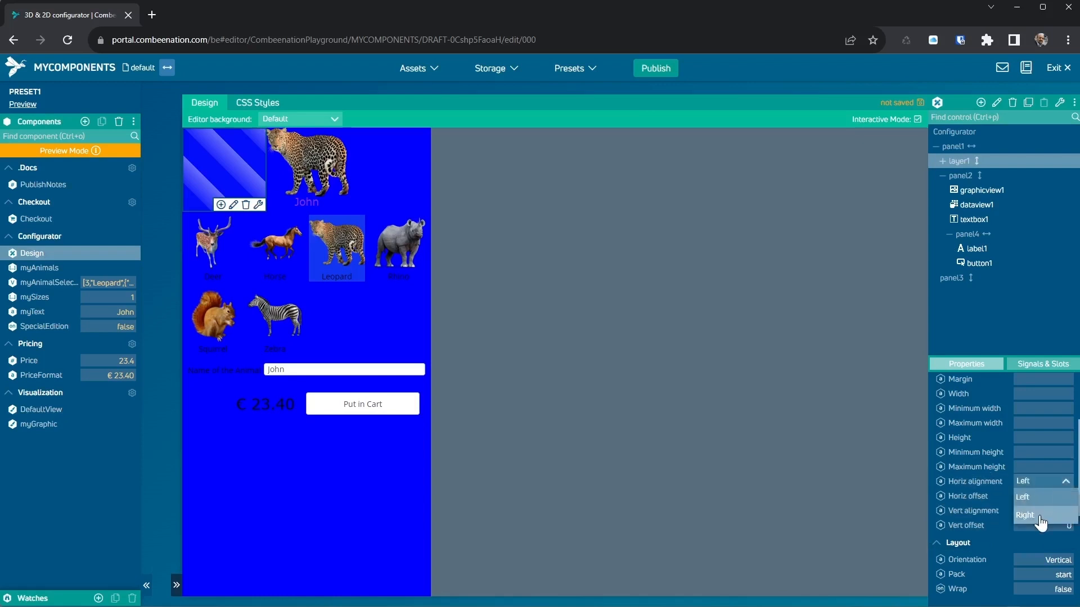
left_click(1043, 515)
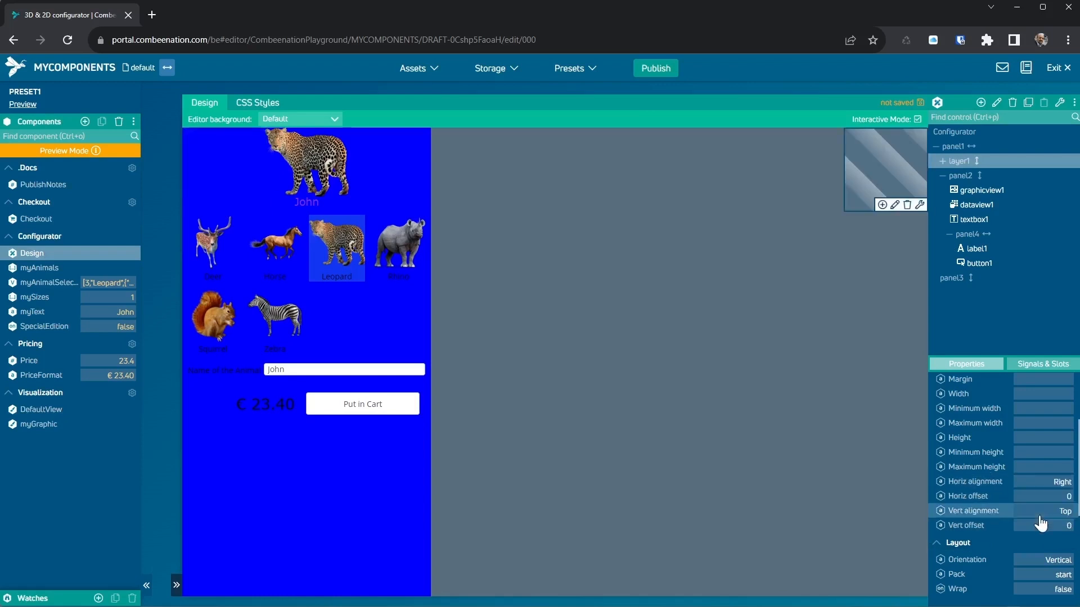
left_click(1029, 393)
type("3")
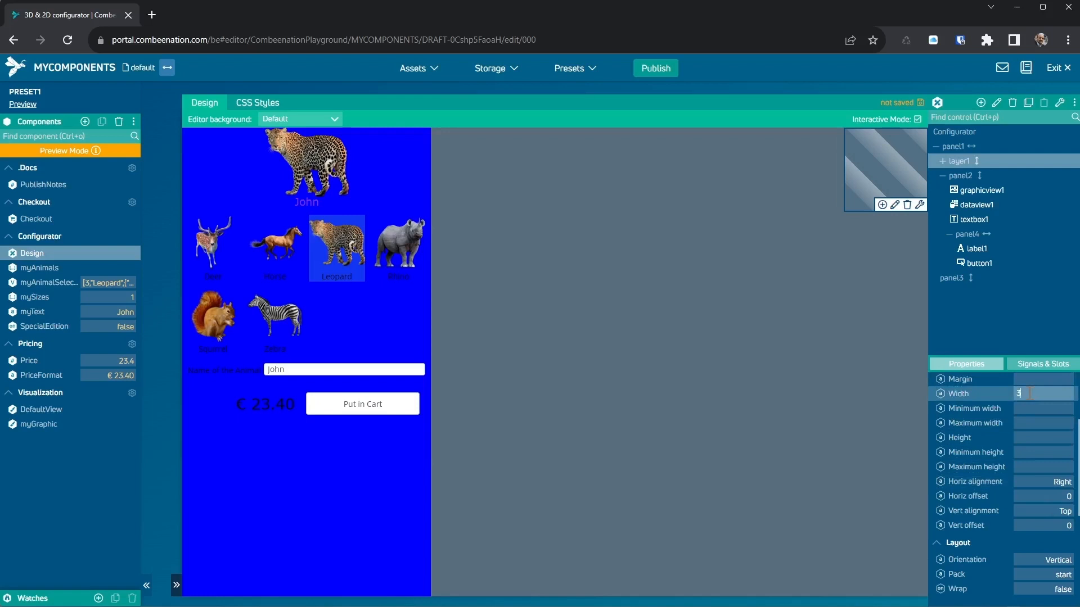
type("00")
key("Return")
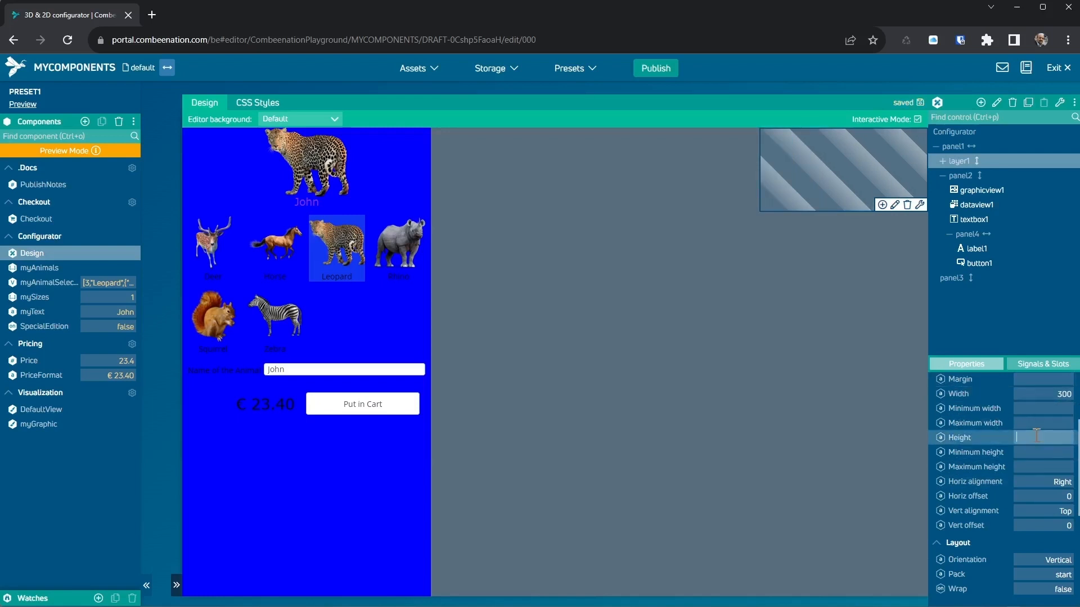
type("600")
key("Return")
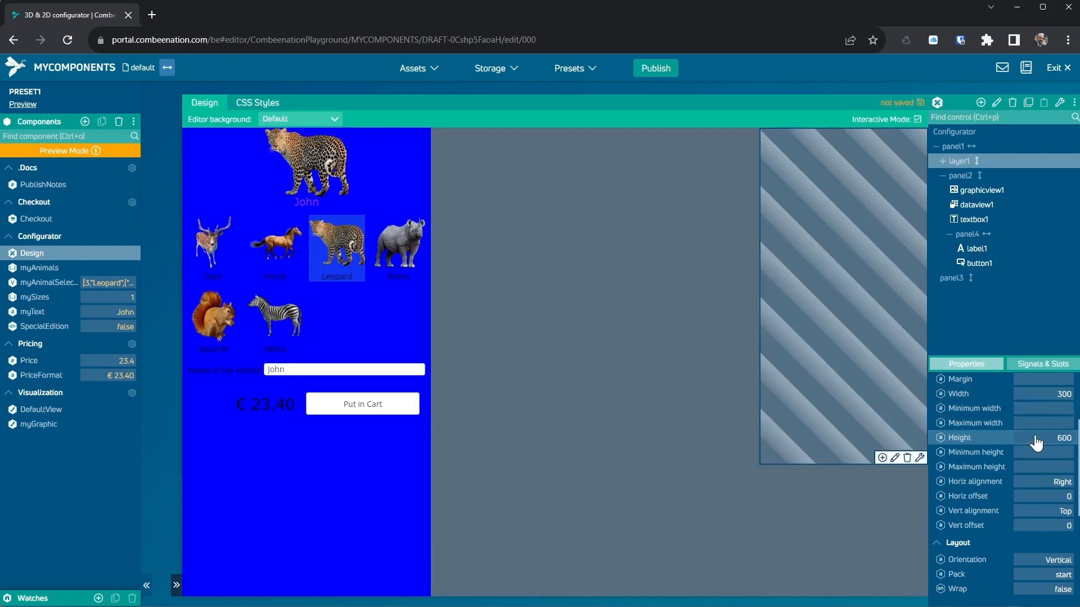
Set both the horizontal and vertical offsets of layer1 to 30.
left_click(1034, 482)
left_click(1037, 514)
left_click(1040, 496)
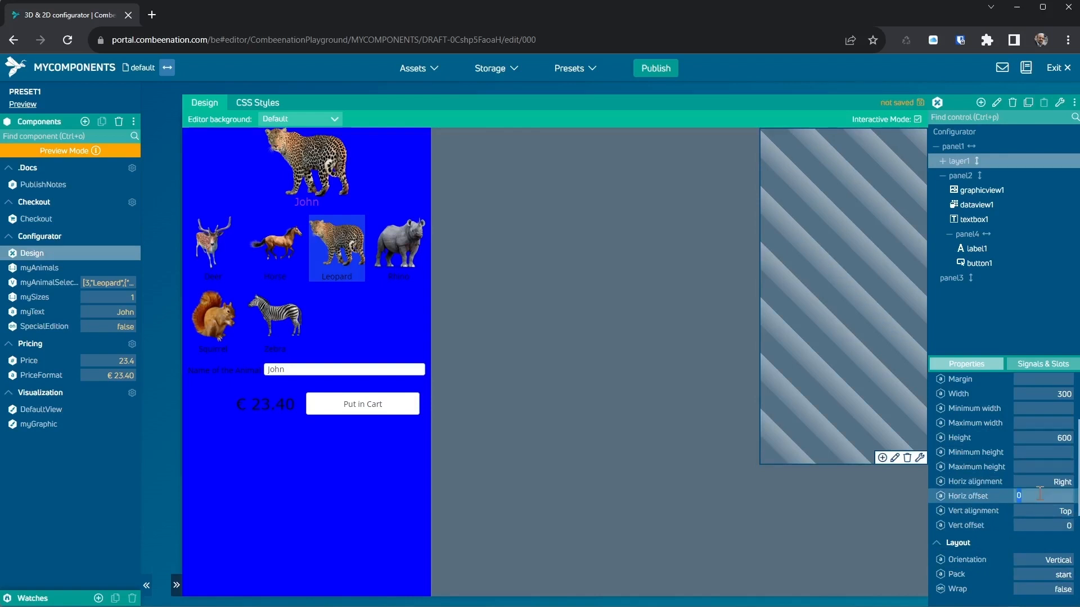
type("30")
key("Return")
left_click(1040, 524)
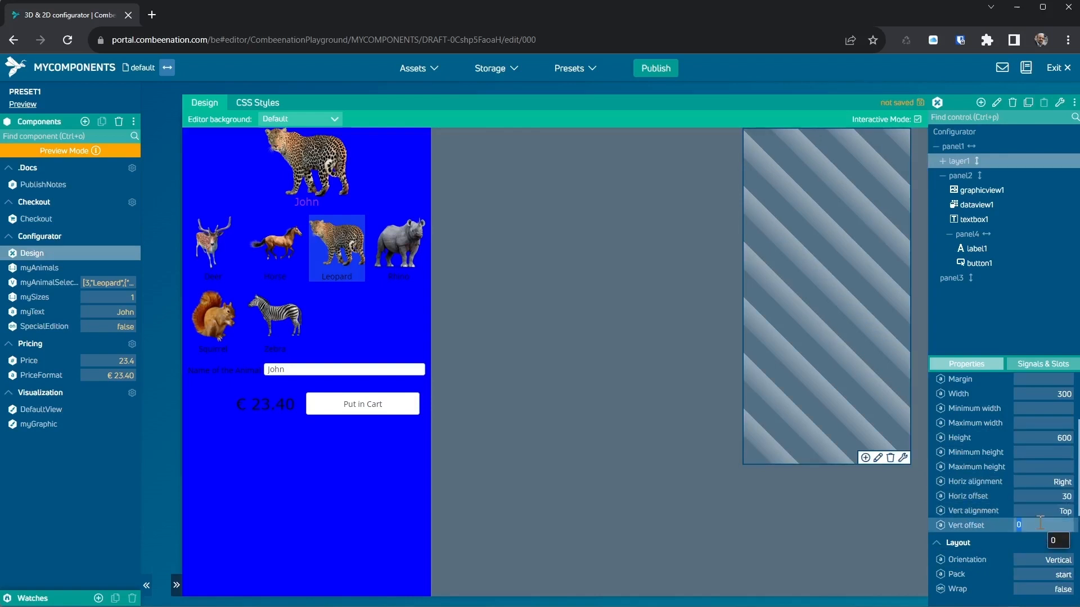
type("30")
key("Return")
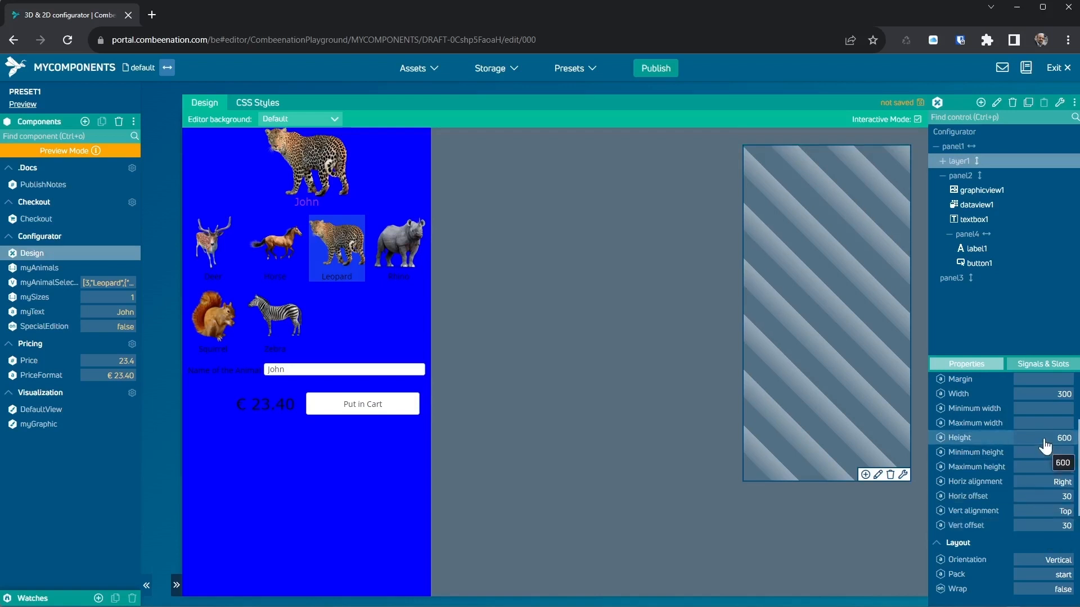
Set the width of layer1 to 400.
left_click(1048, 394)
type("40")
key("Return")
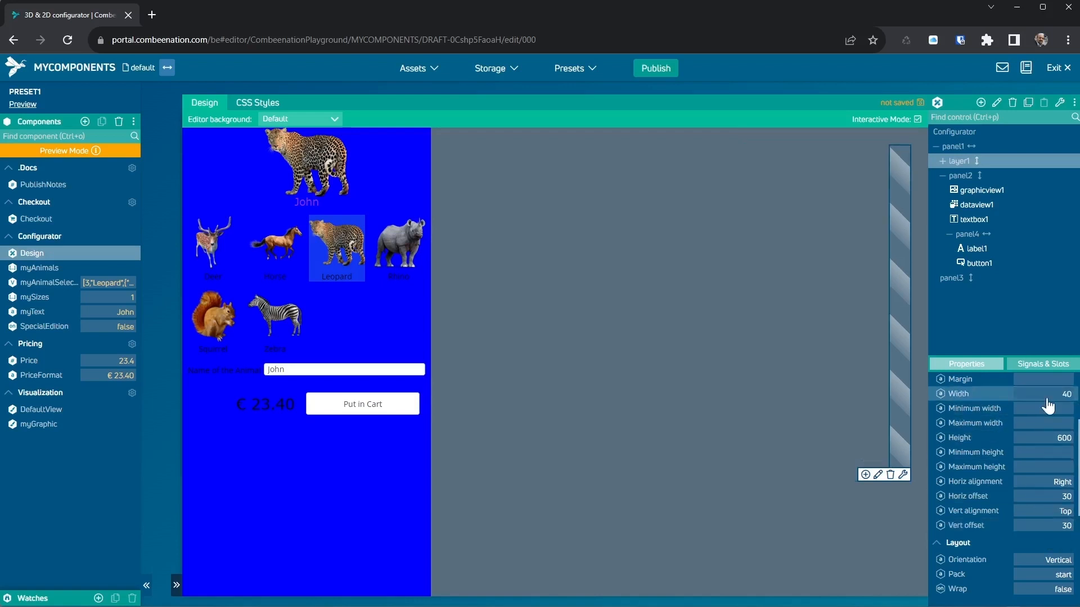
left_click(1047, 394)
type("400")
key("Return")
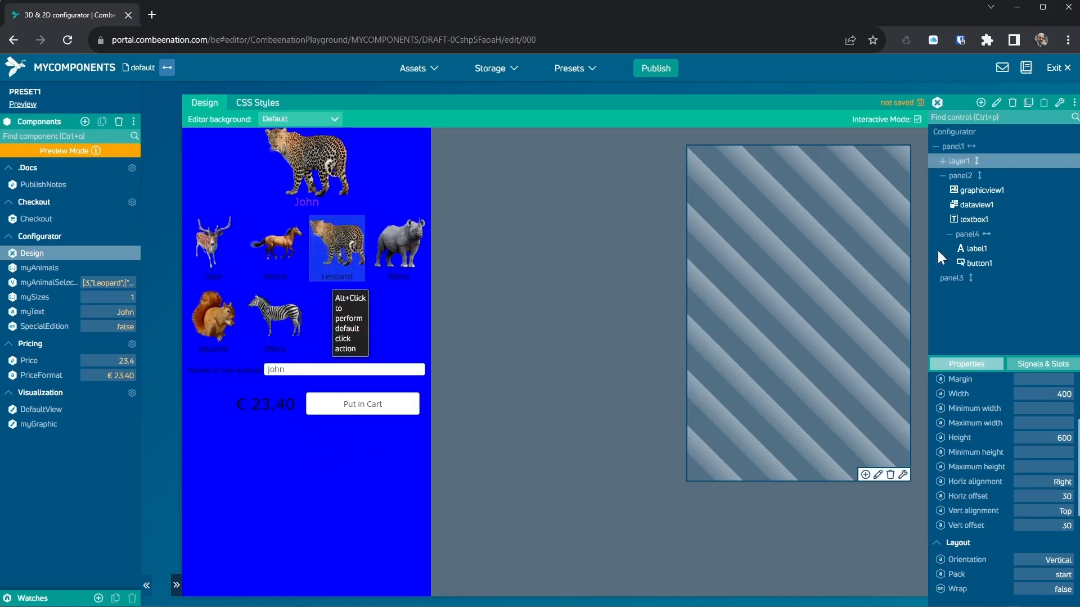
Nest panel2 with its controls inside layer1 and place panel3 above layer1 in panel1.
left_click(968, 177)
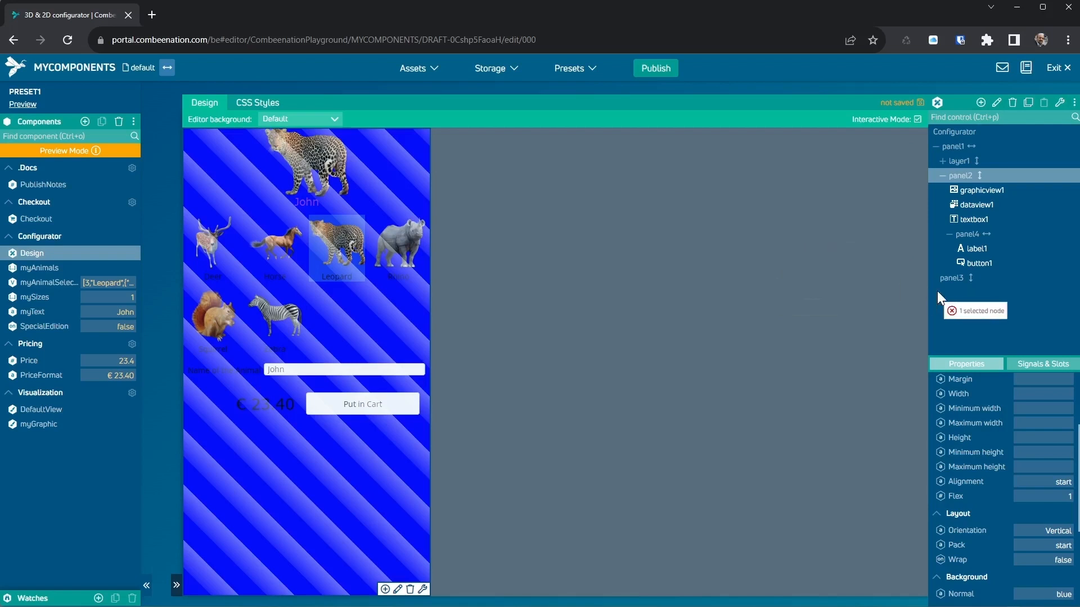
left_click_drag(937, 291, 958, 161)
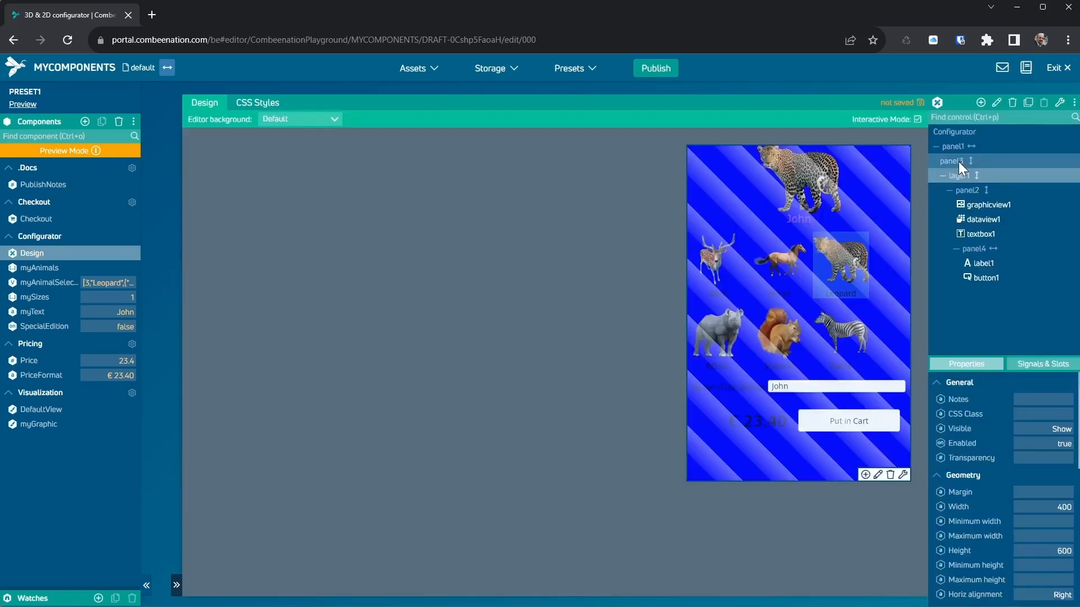
left_click(878, 473)
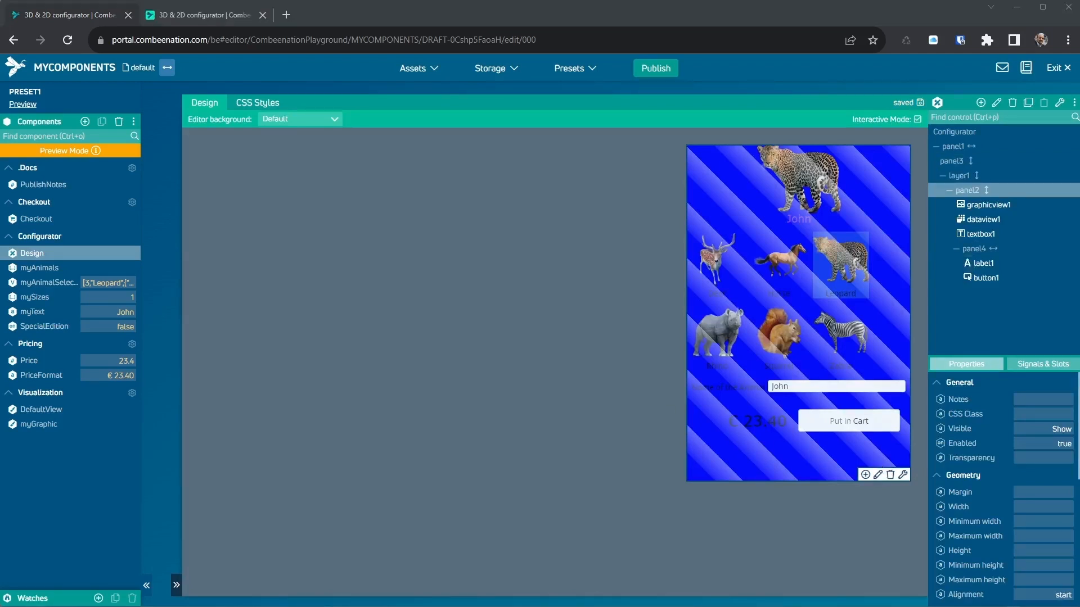
Try deleting panel3 and everything it contains from panel1.
left_click(957, 161)
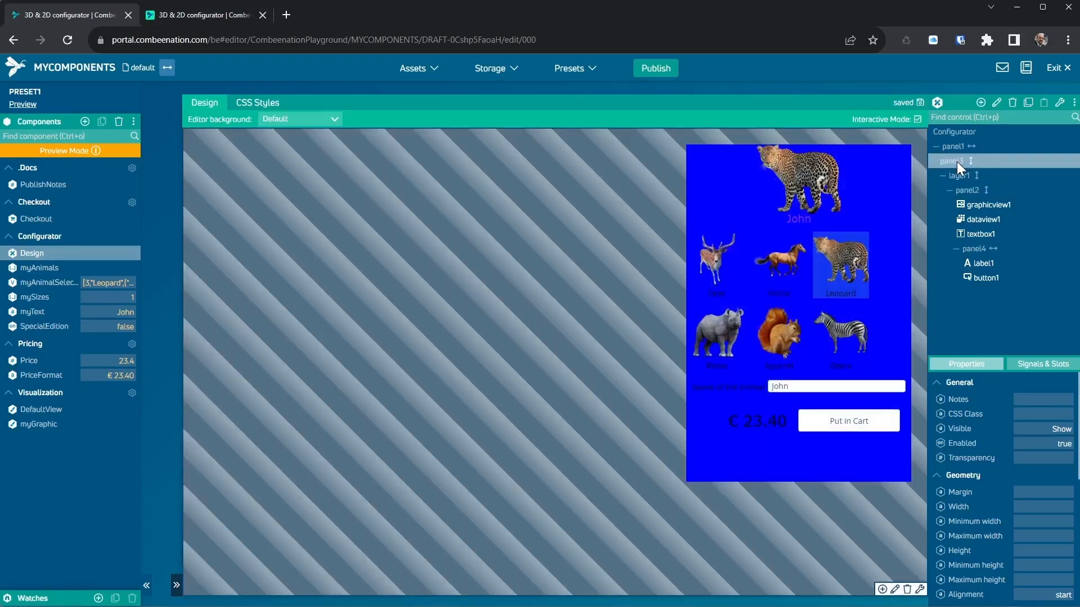
left_click(1012, 101)
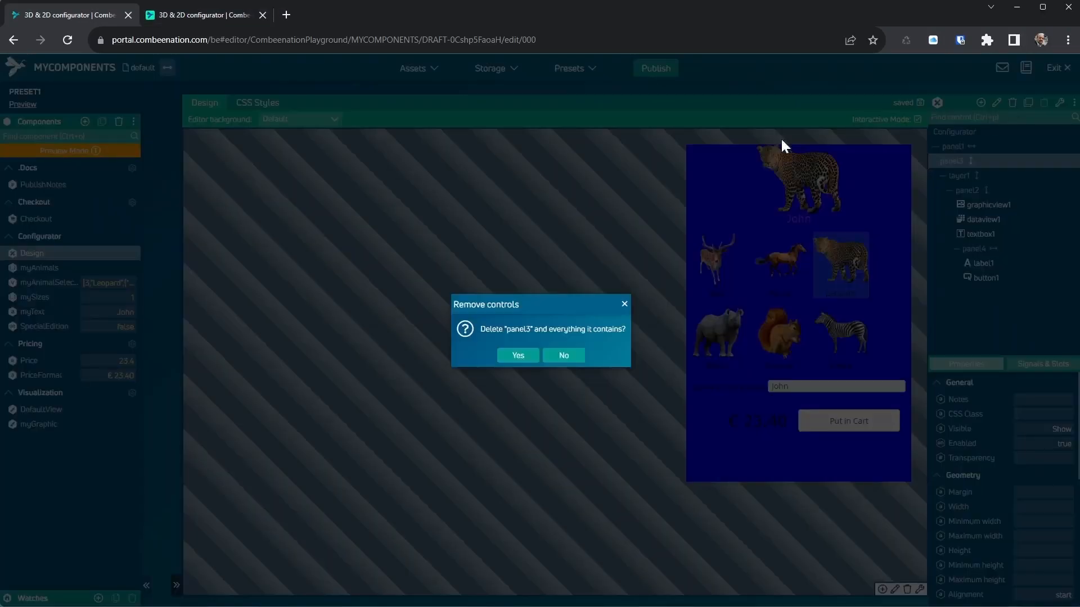
left_click(522, 359)
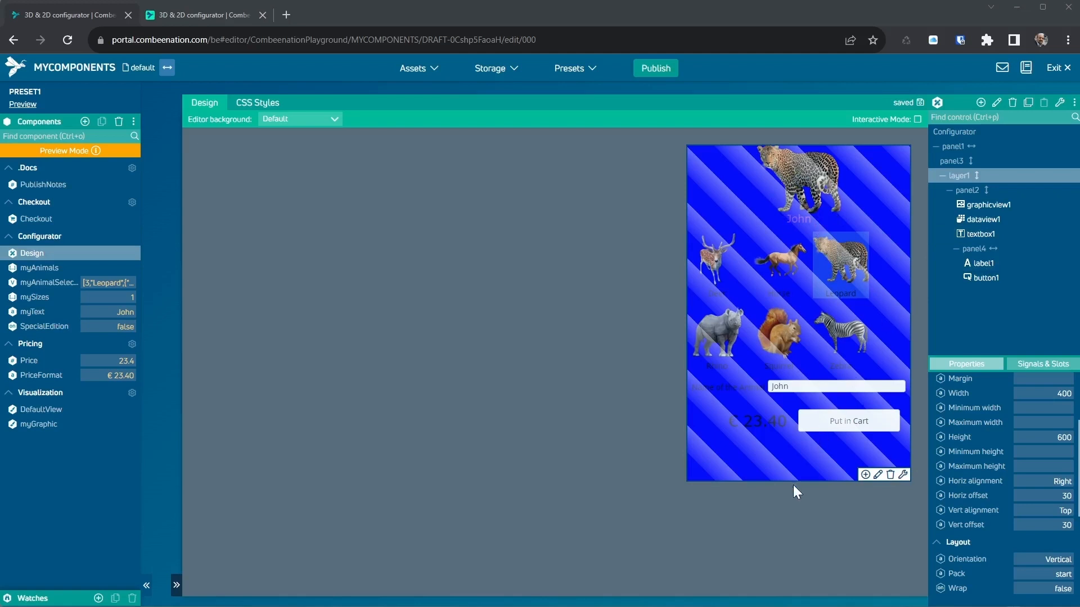
Set the Flex value of graphicview1 to 1.
left_click(796, 195)
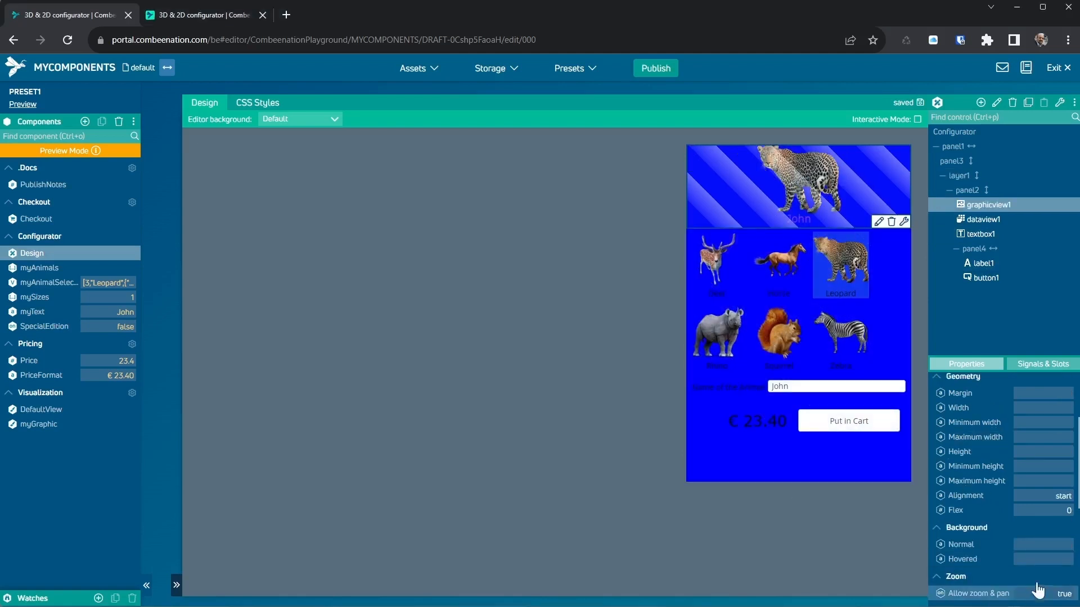
left_click(1063, 511)
type("1")
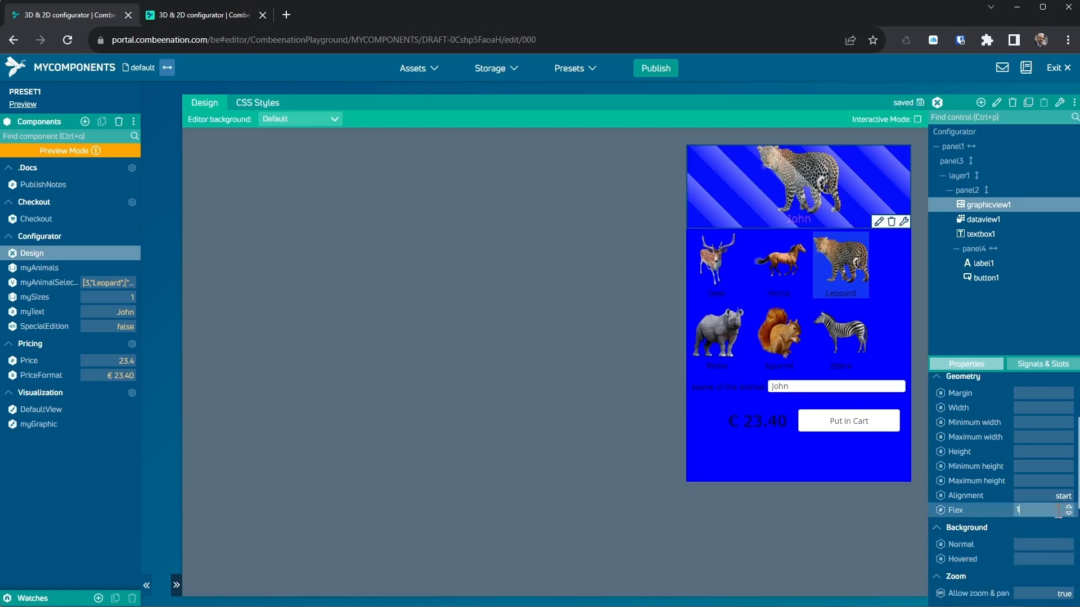
left_click(1019, 317)
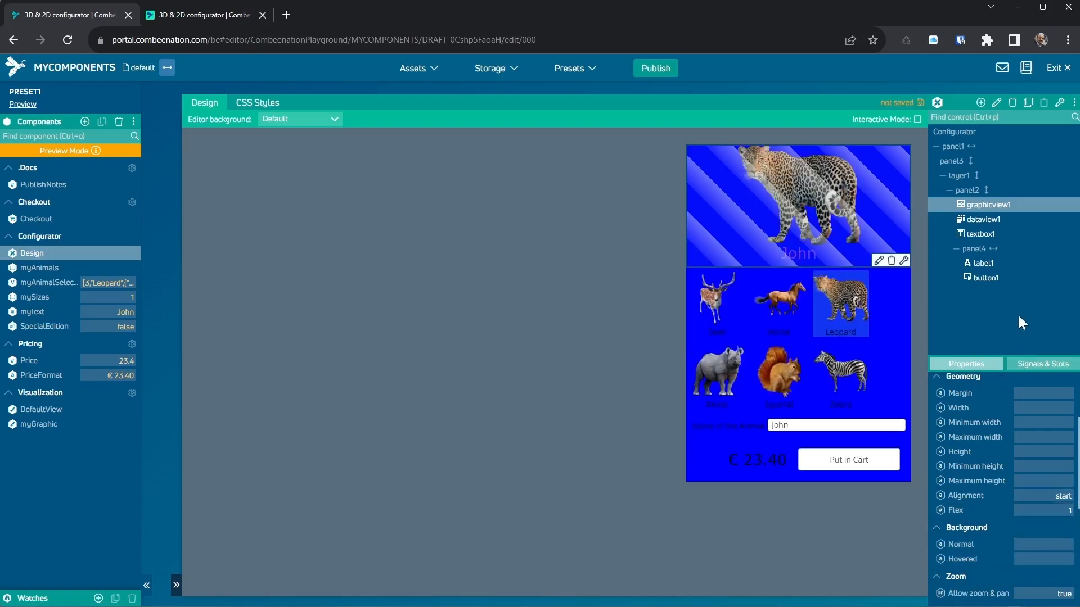
Set the height of layer1 to 750.
left_click(962, 160)
left_click(958, 176)
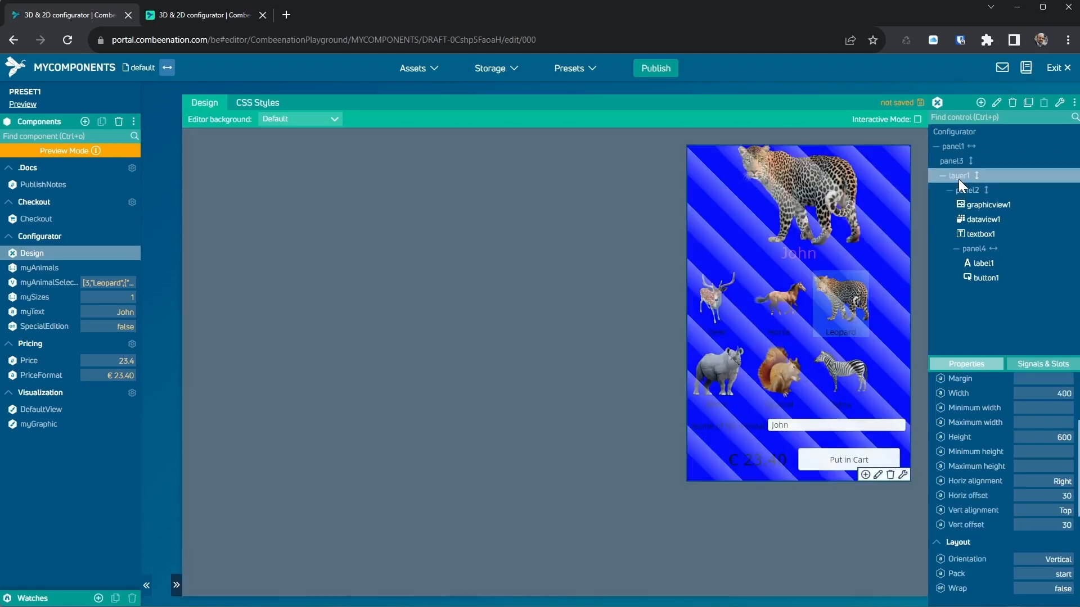
left_click(1041, 438)
type("750")
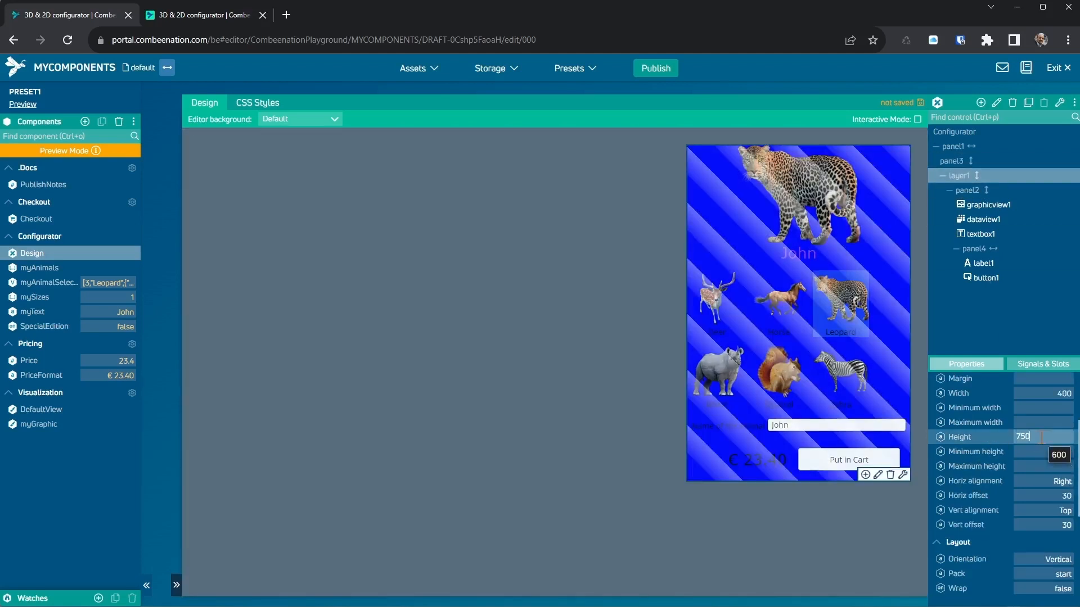
key("Return")
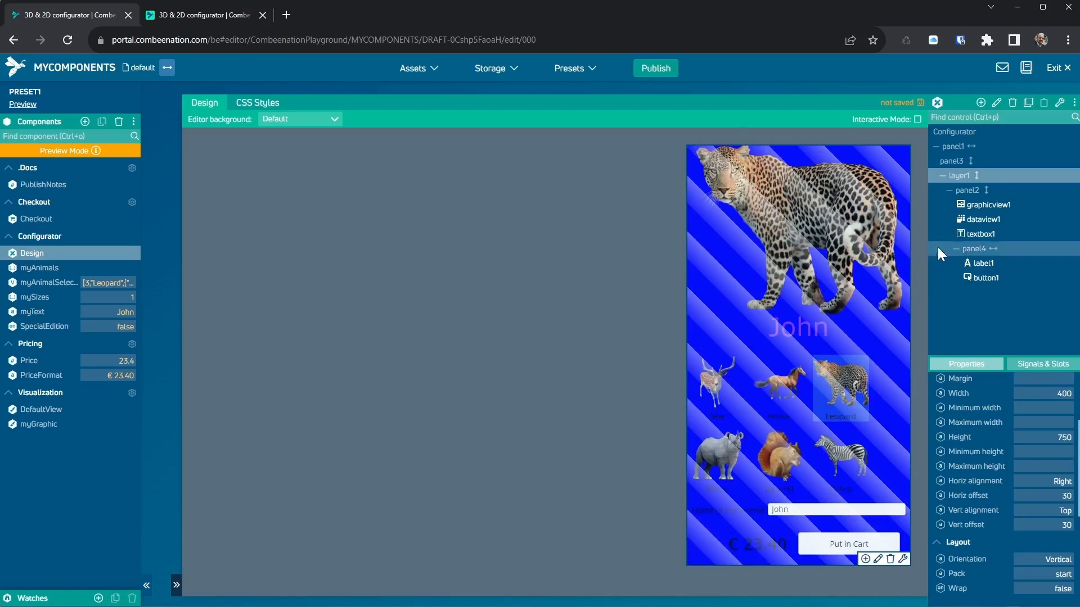
Open the interactive visuals definition of graphicview1 and set the visual name to myPersonalText.
left_click(974, 207)
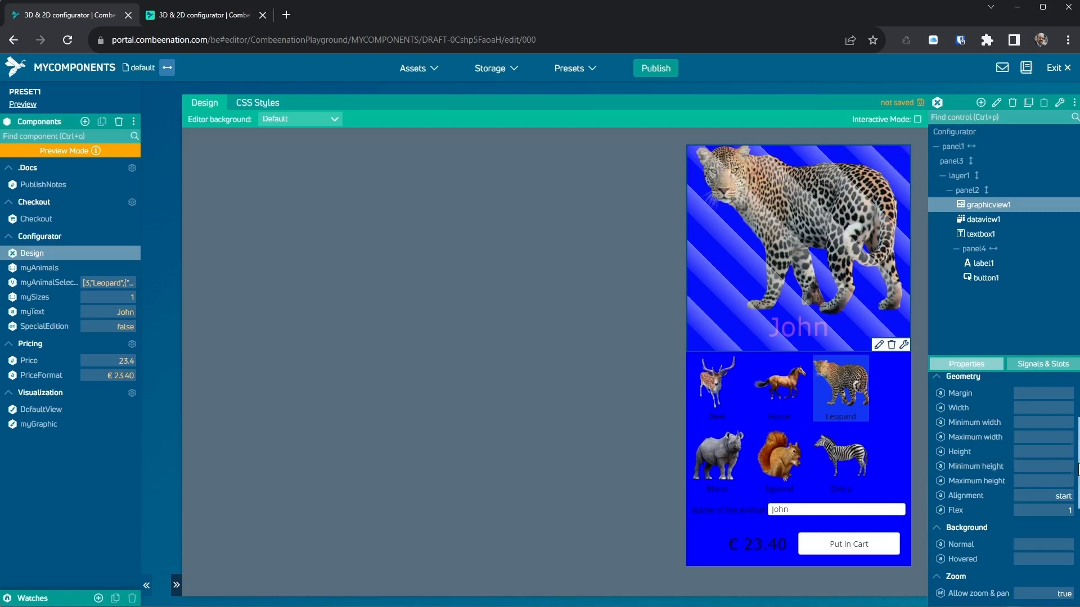
left_click_drag(1079, 471, 1079, 553)
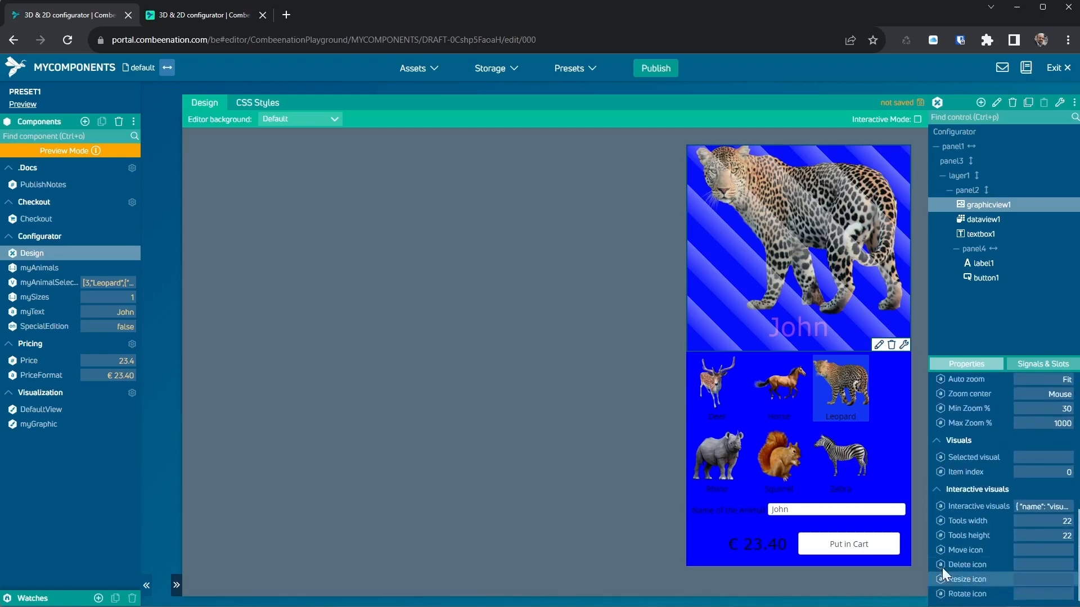
left_click(970, 506)
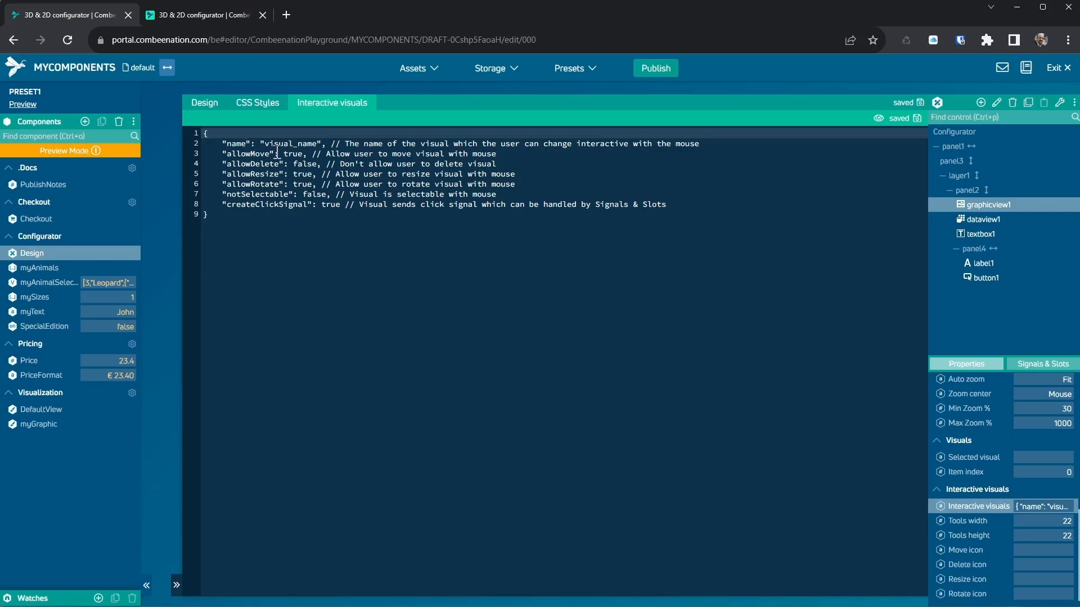
left_click_drag(265, 144, 318, 138)
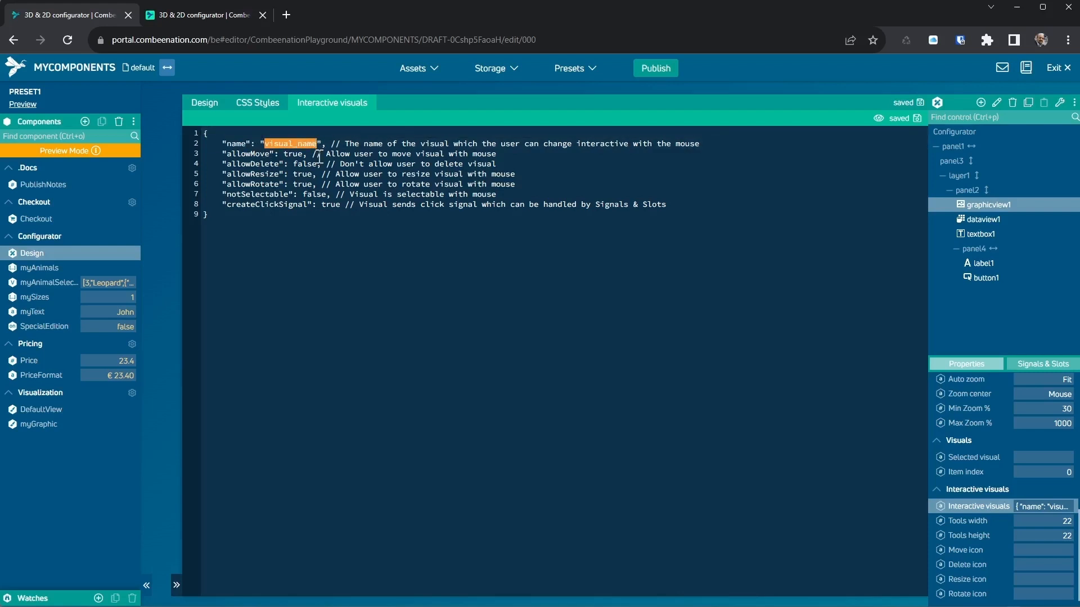
type("myPersonalTe")
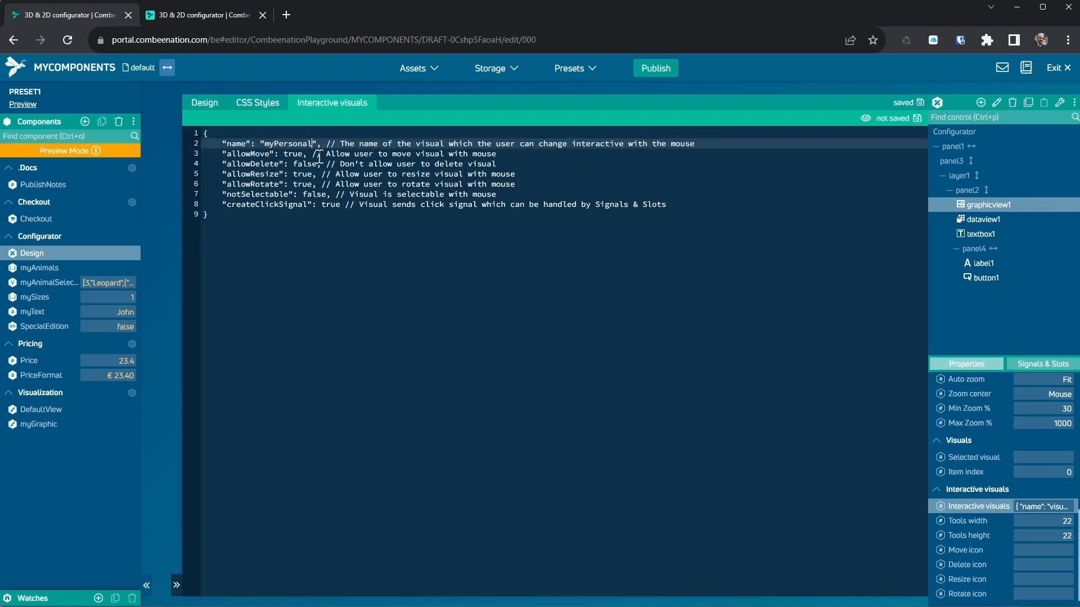
type("xt")
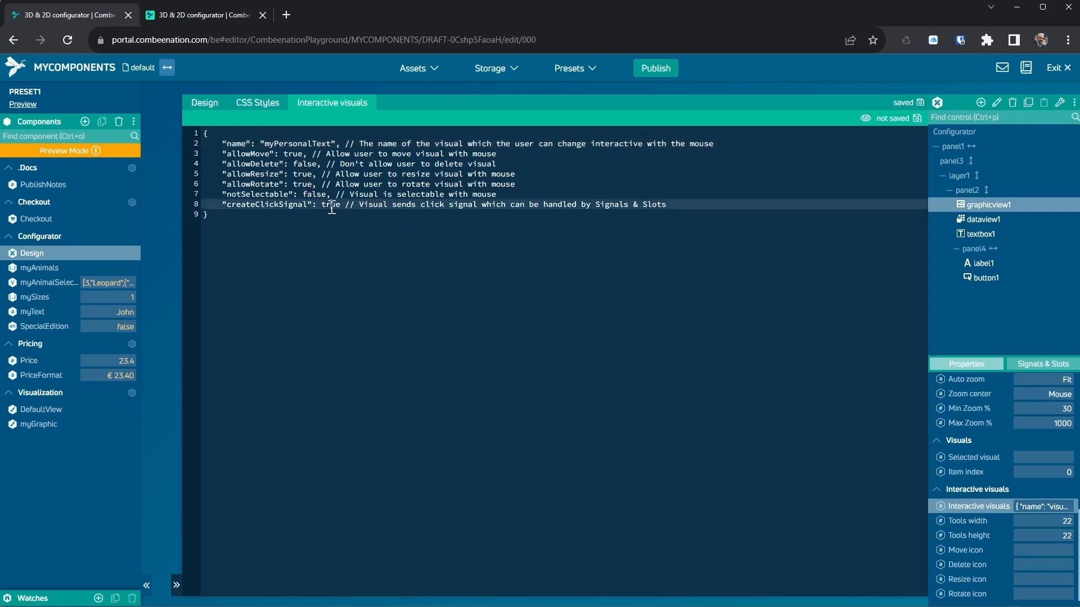
Set createClickSignal to false in the interactive visuals definition and return to the Design view.
double_click(331, 205)
type("false")
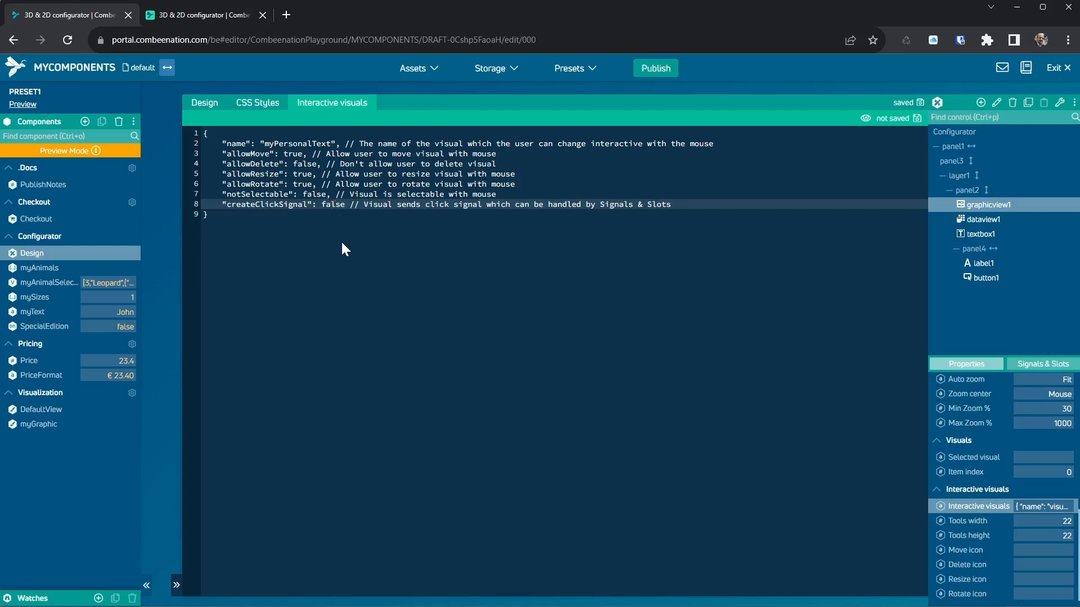
left_click(336, 217)
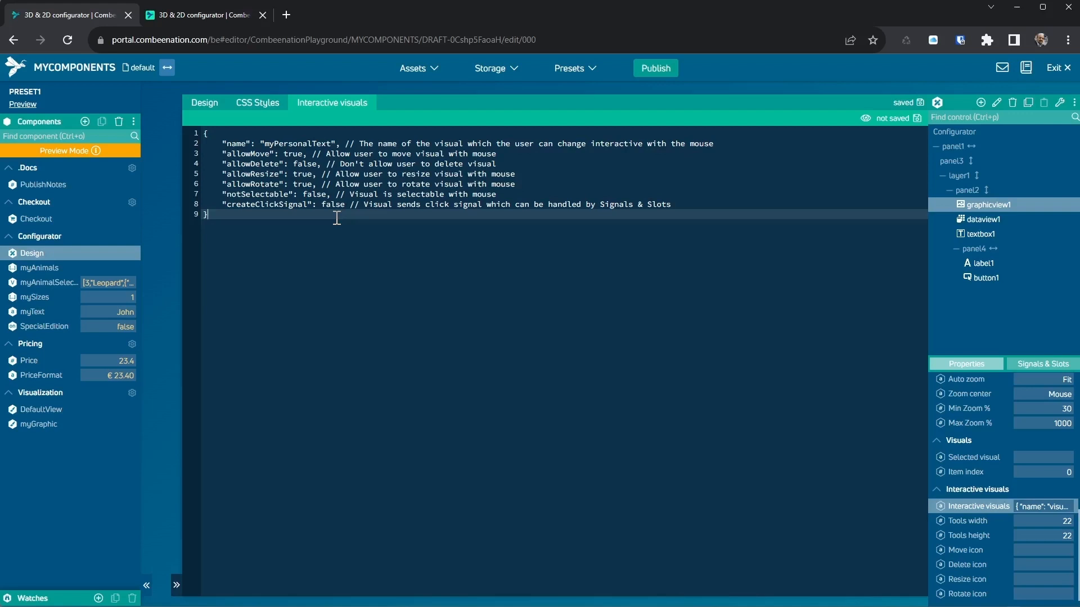
left_click(204, 101)
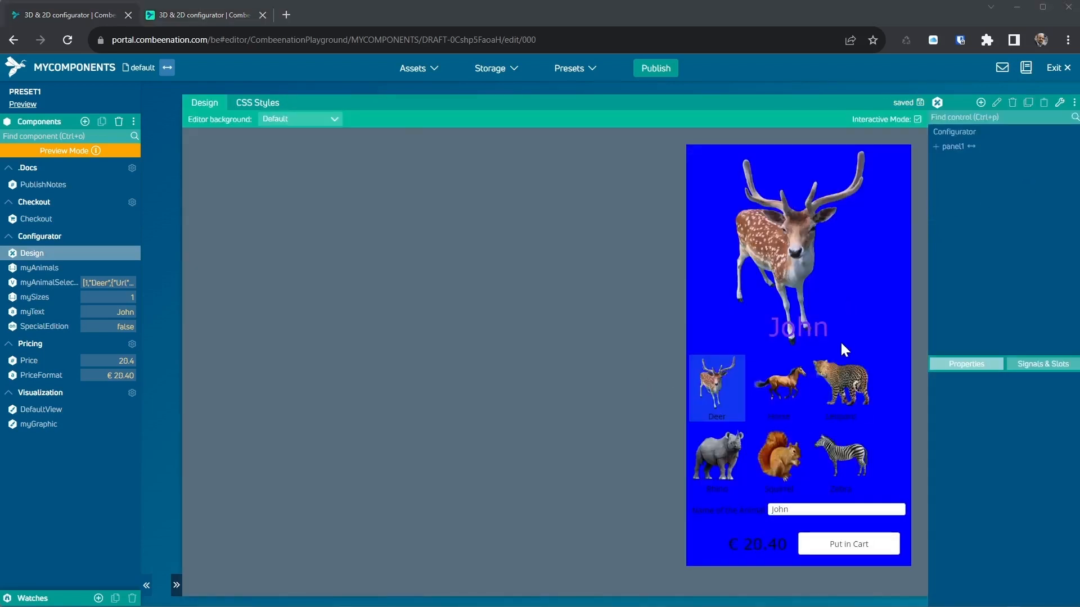
Test the interactive visual by moving and rotating the name text beside the deer, and enter a different animal name in the text box.
left_click(803, 332)
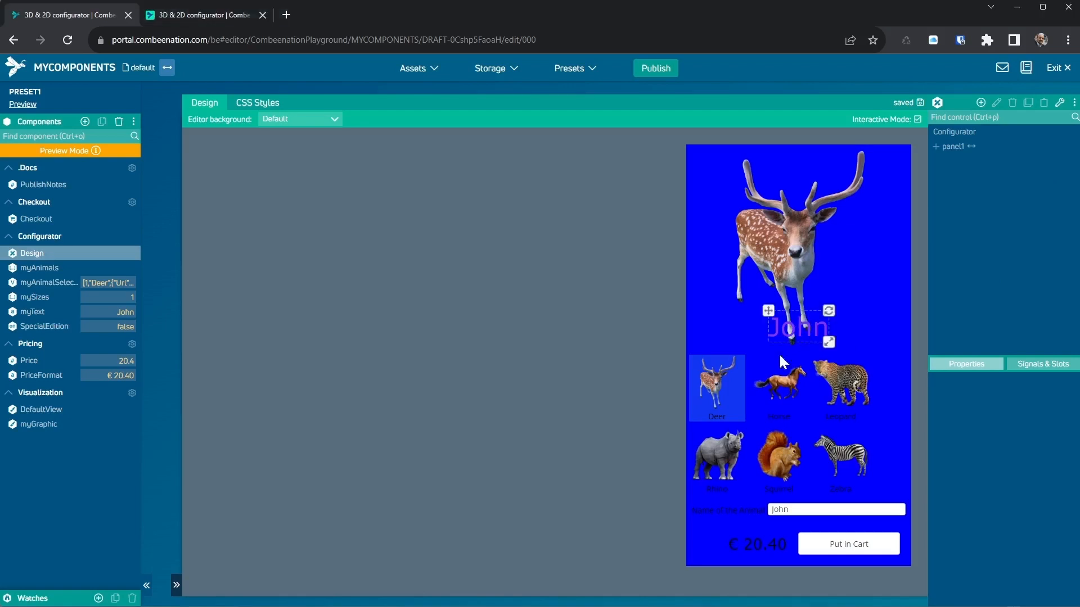
left_click_drag(769, 321, 868, 273)
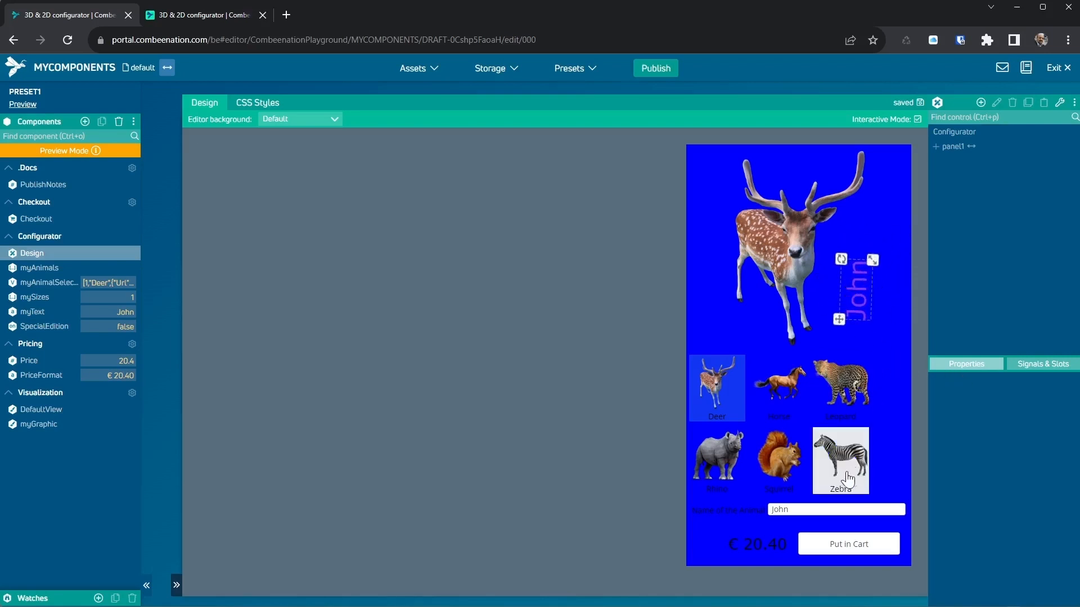
left_click(819, 509)
double_click(818, 509)
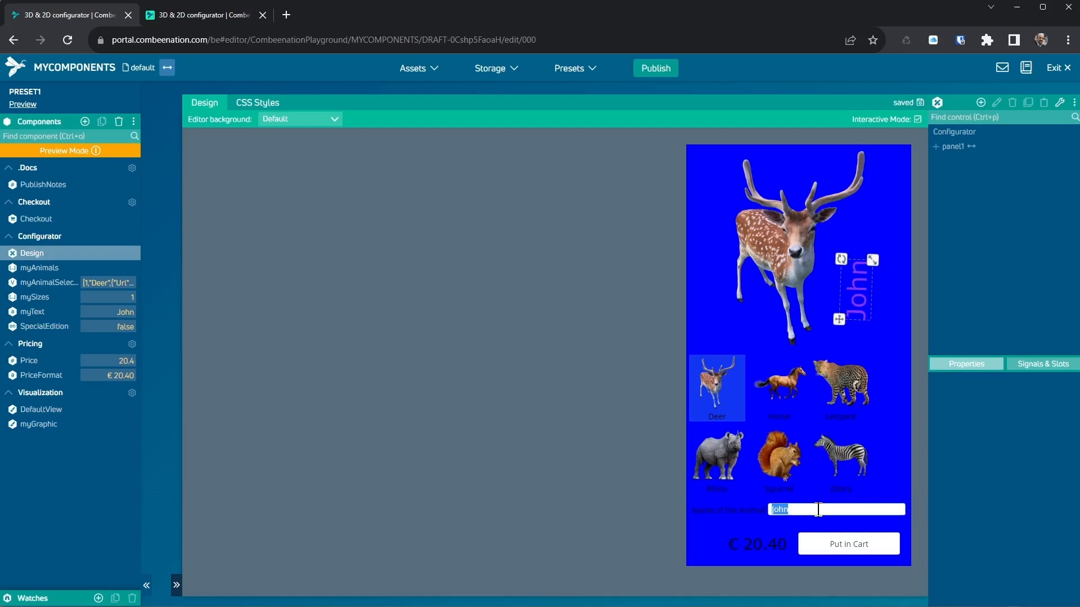
type("Frank")
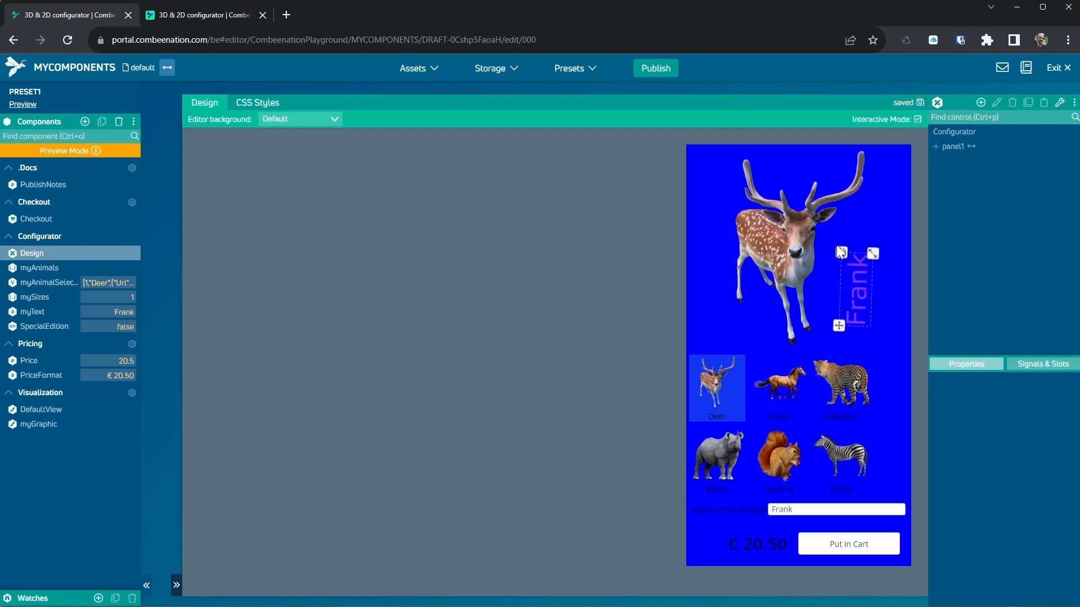
Rotate the name text to a nearly horizontal position, select the Horse as the animal, and save the configurator.
left_click_drag(841, 253, 861, 314)
left_click(779, 387)
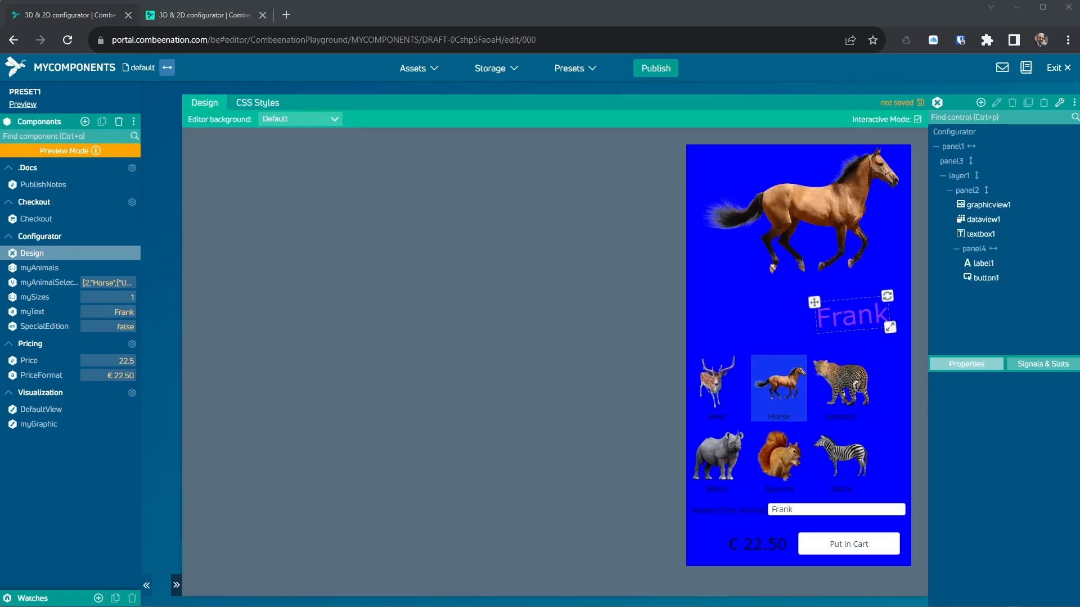
key("ctrl+s")
Inspect the contents of the assigned CmpDemo v1 - Draft bundle in the asset editor and return to the configurator design.
left_click(428, 69)
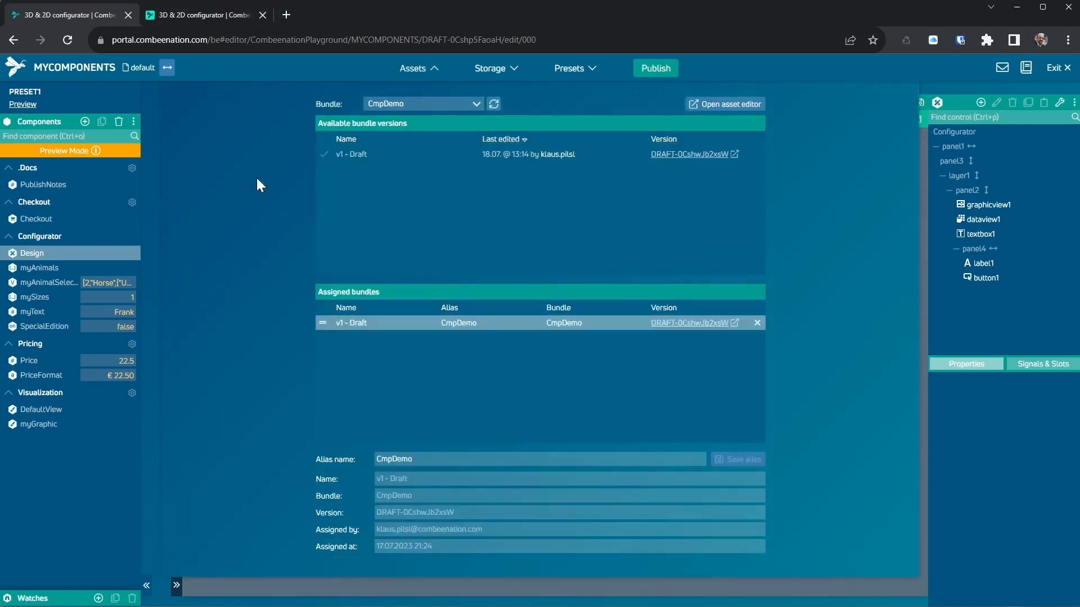
left_click(662, 324)
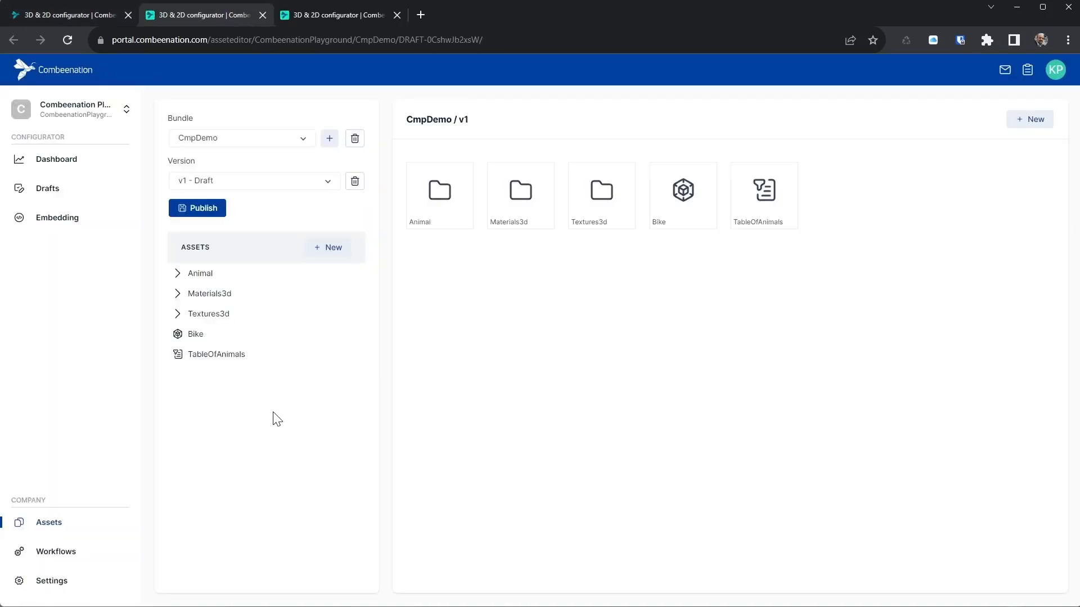
left_click(262, 14)
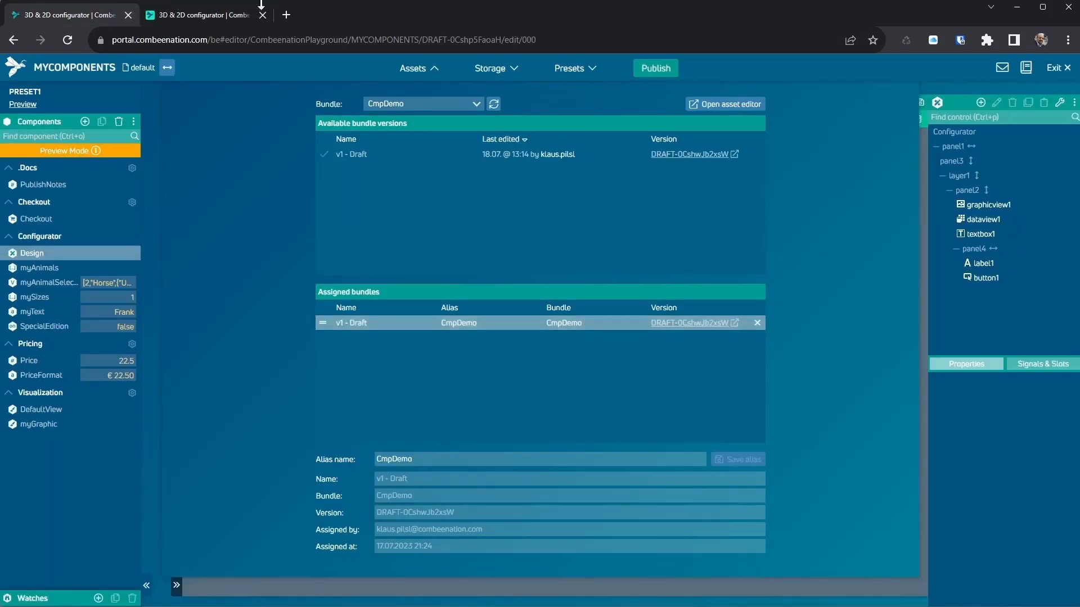
left_click(418, 68)
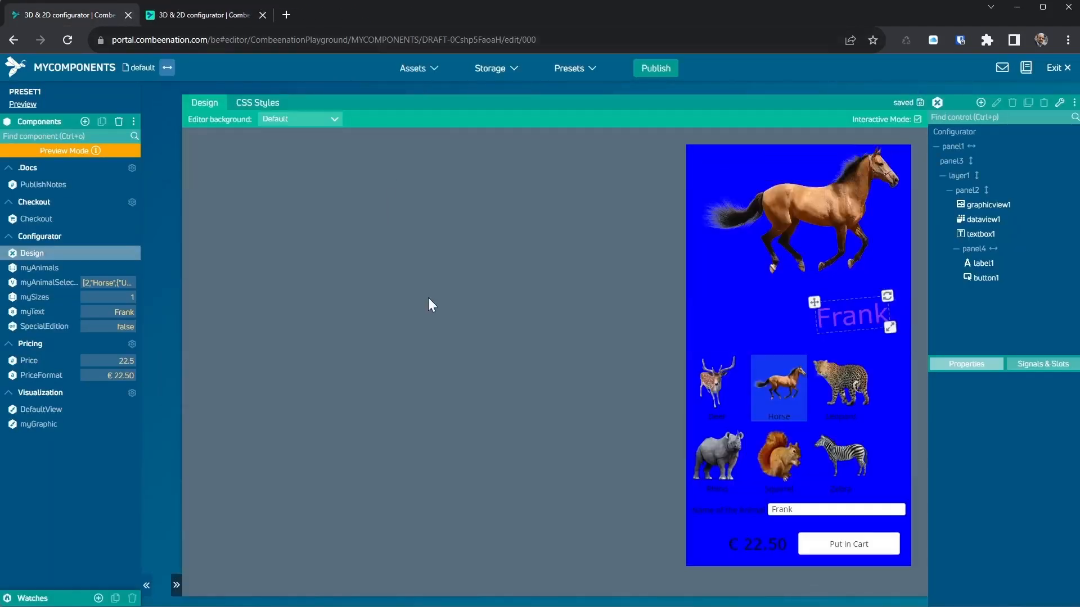
Add a 3d Viewer control to panel1 and set its flex to 1.
left_click(953, 147)
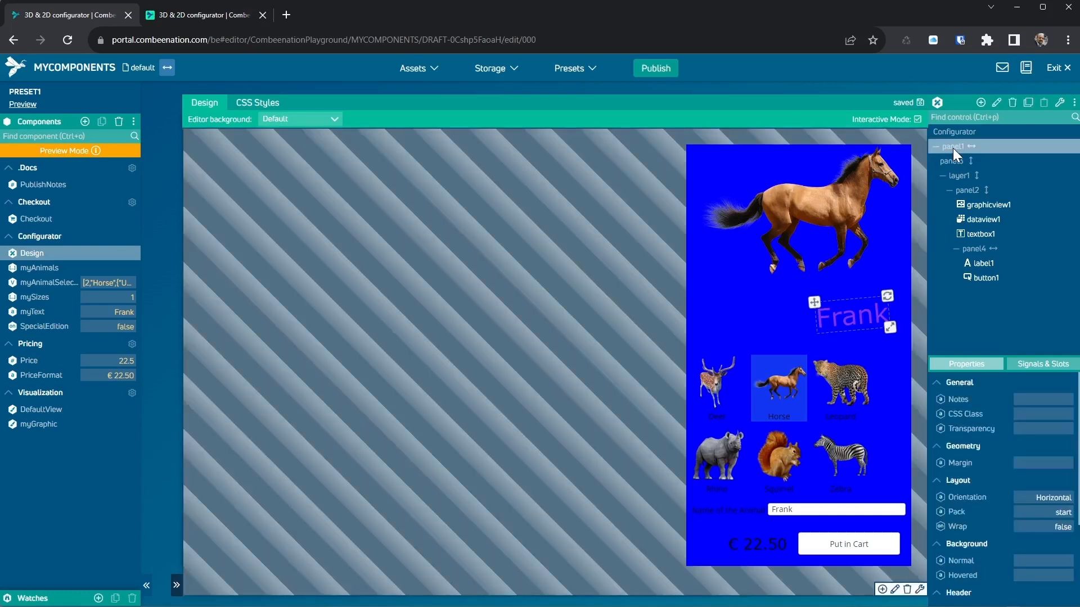
left_click(980, 103)
left_click(912, 310)
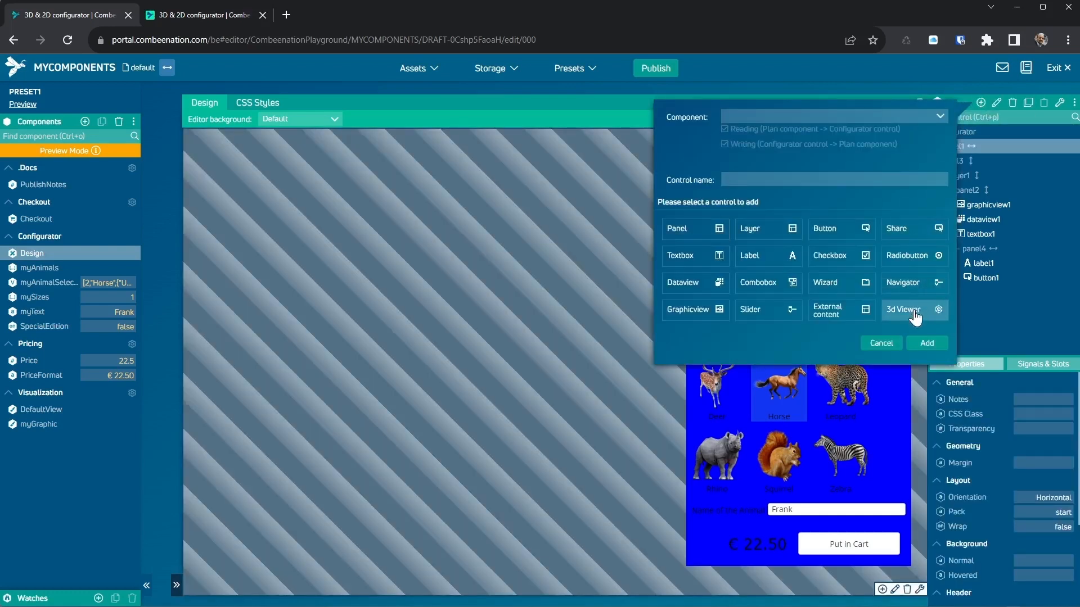
left_click(926, 337)
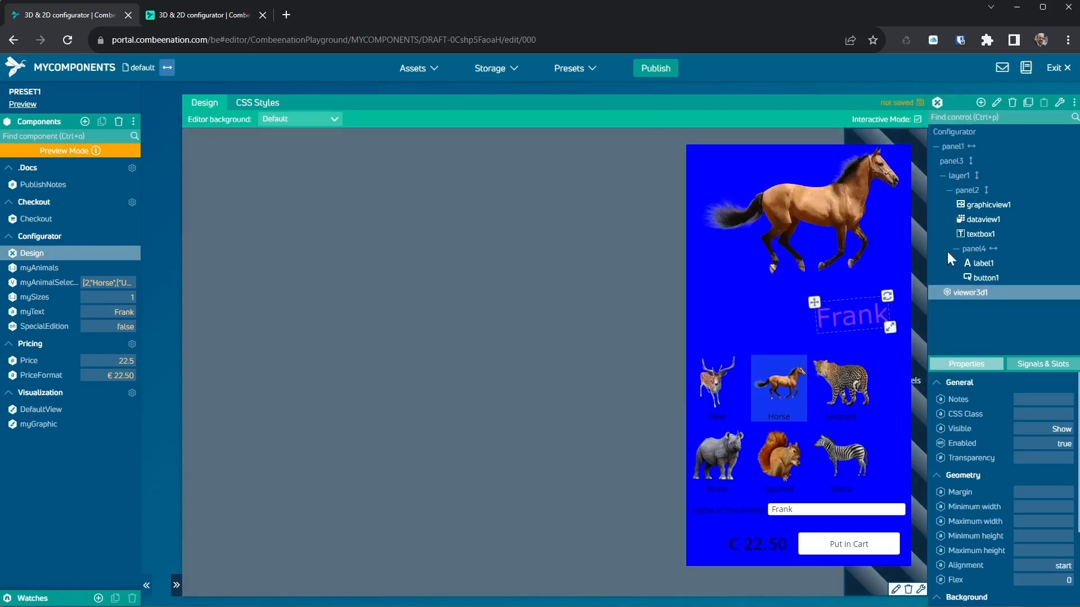
left_click(1068, 582)
left_click(1068, 577)
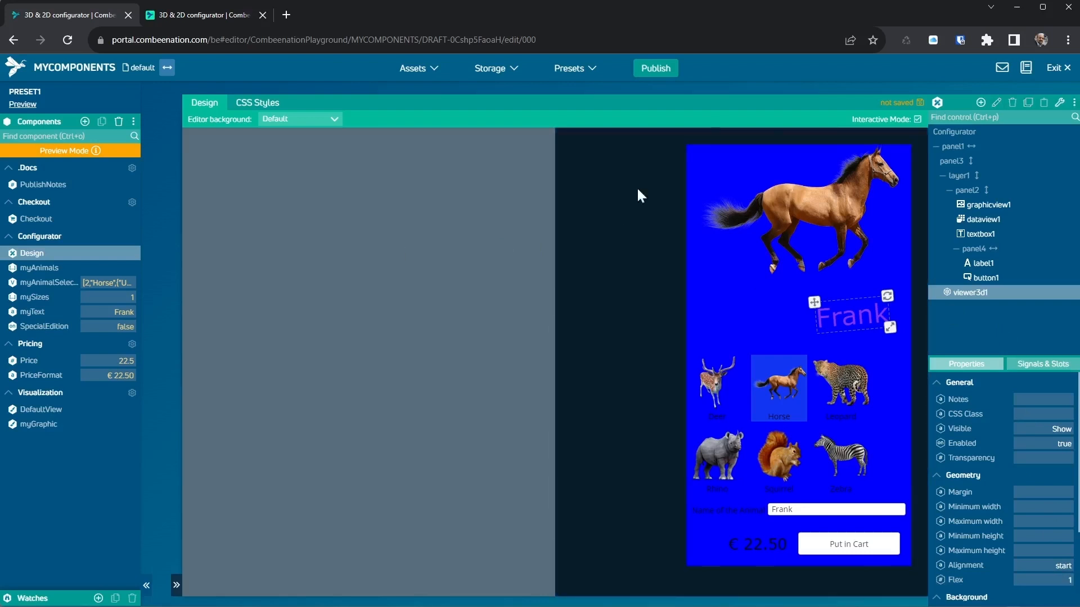
Delete panel3 and everything it contains from the layout.
left_click(950, 161)
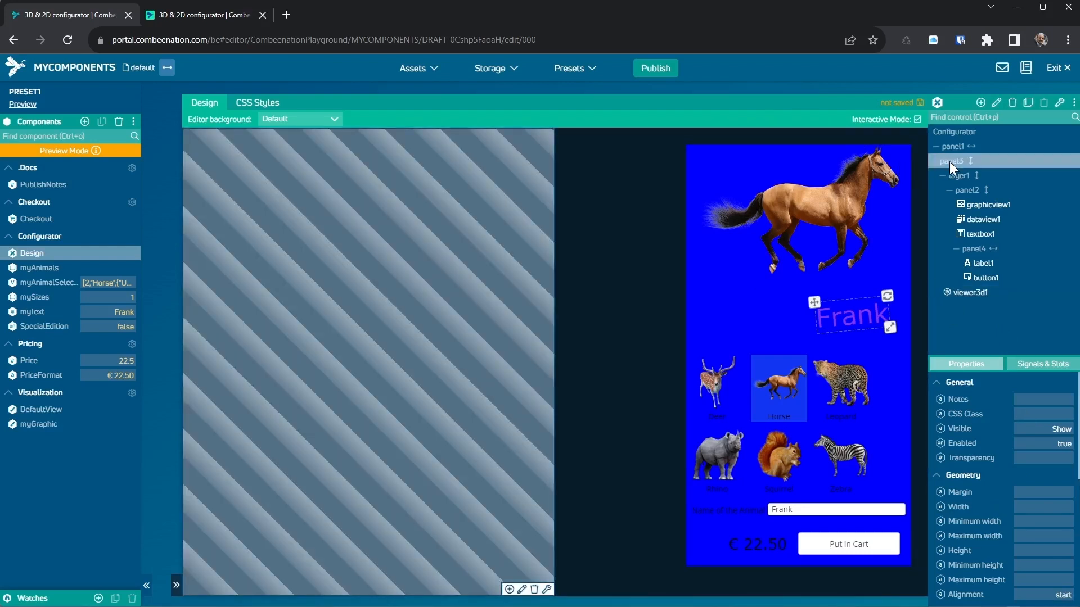
left_click(1012, 103)
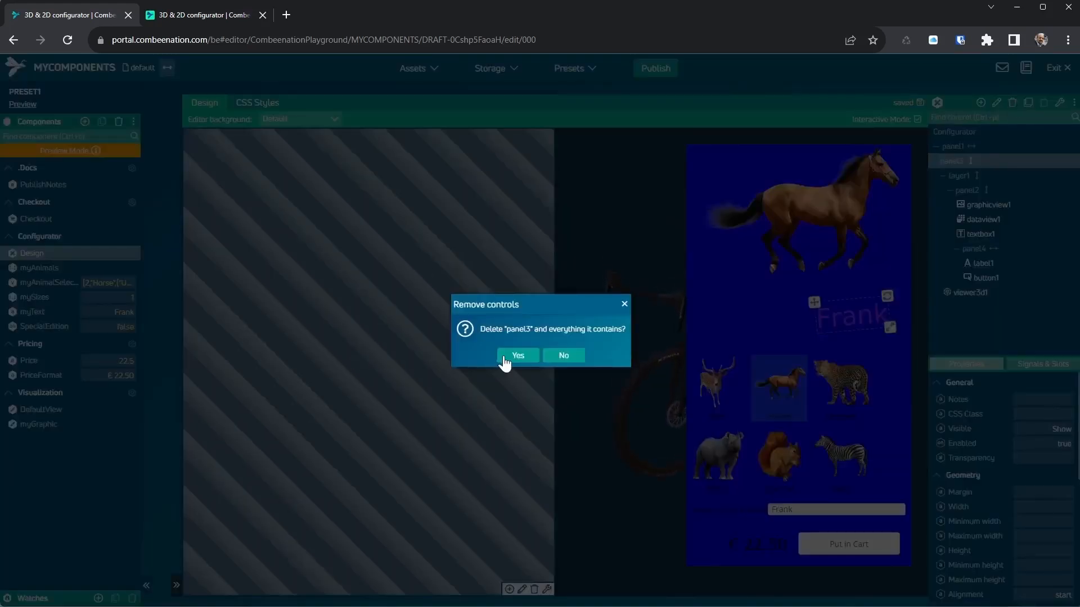
left_click(505, 358)
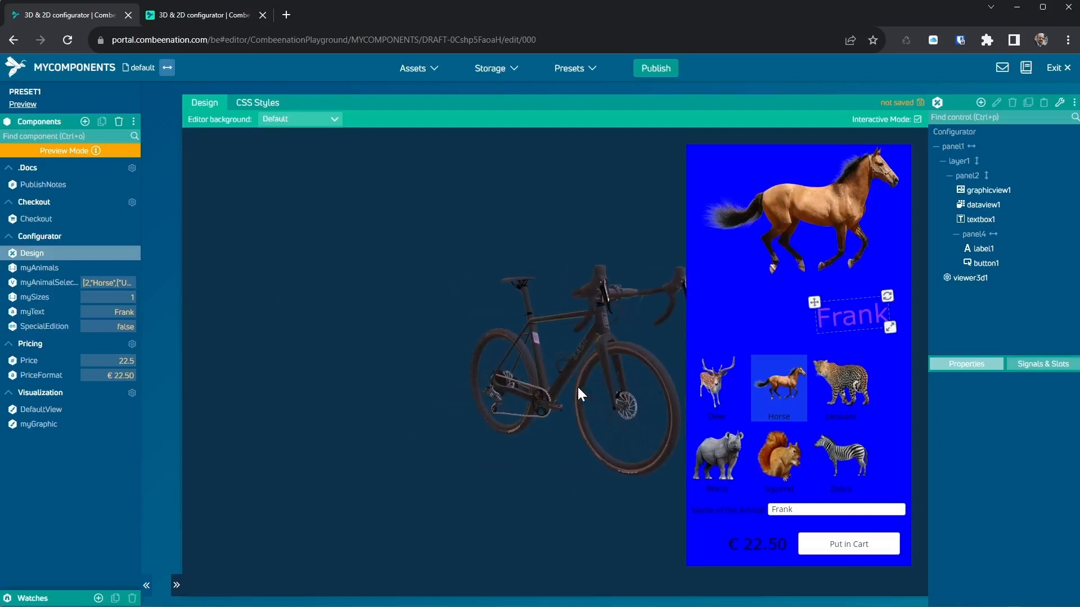
Replace the normal background of panel2 inside layer1 with the semi-transparent colour rgba(100,100,100,0.3).
left_click(954, 159)
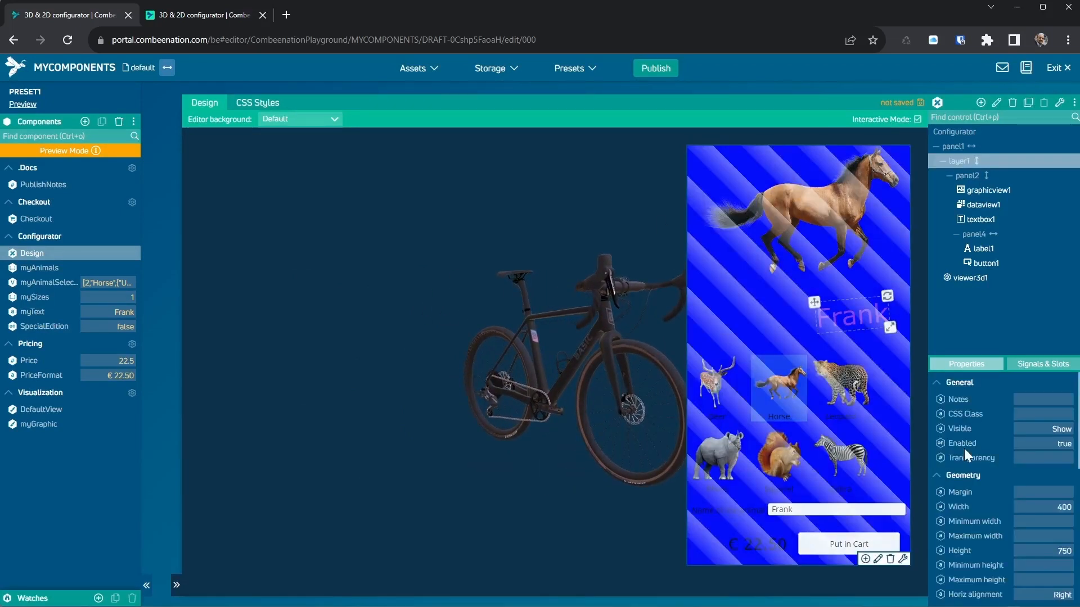
scroll(1018, 534, "down", 4)
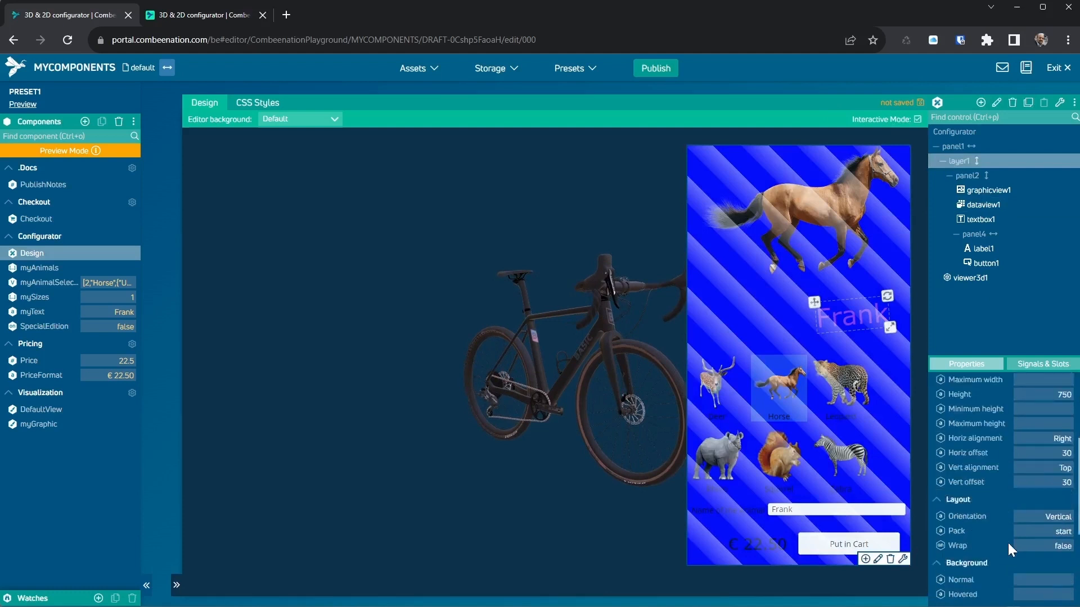
left_click(966, 177)
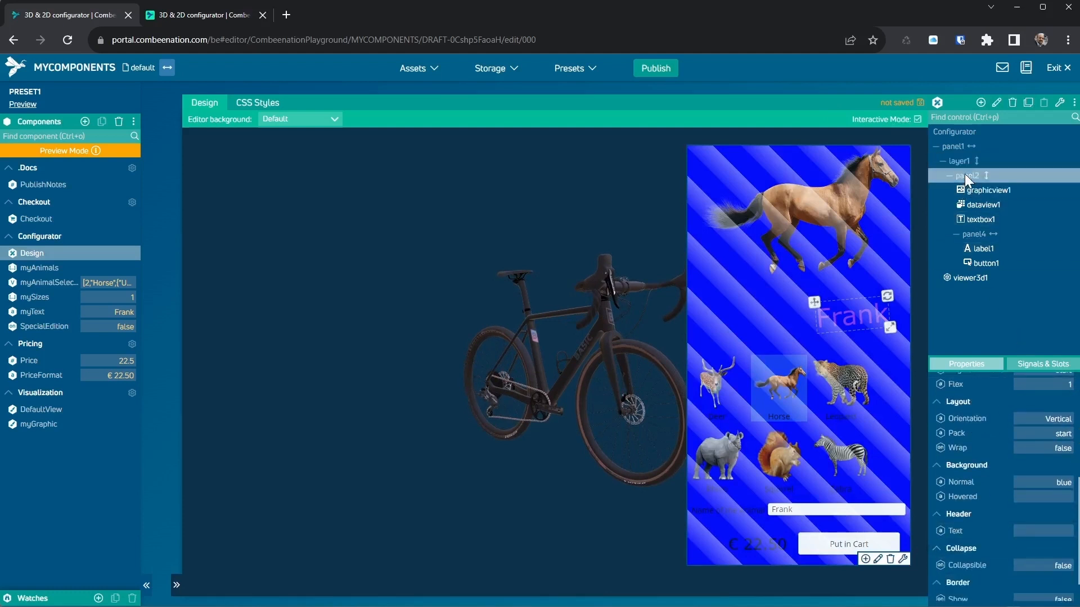
left_click(1033, 479)
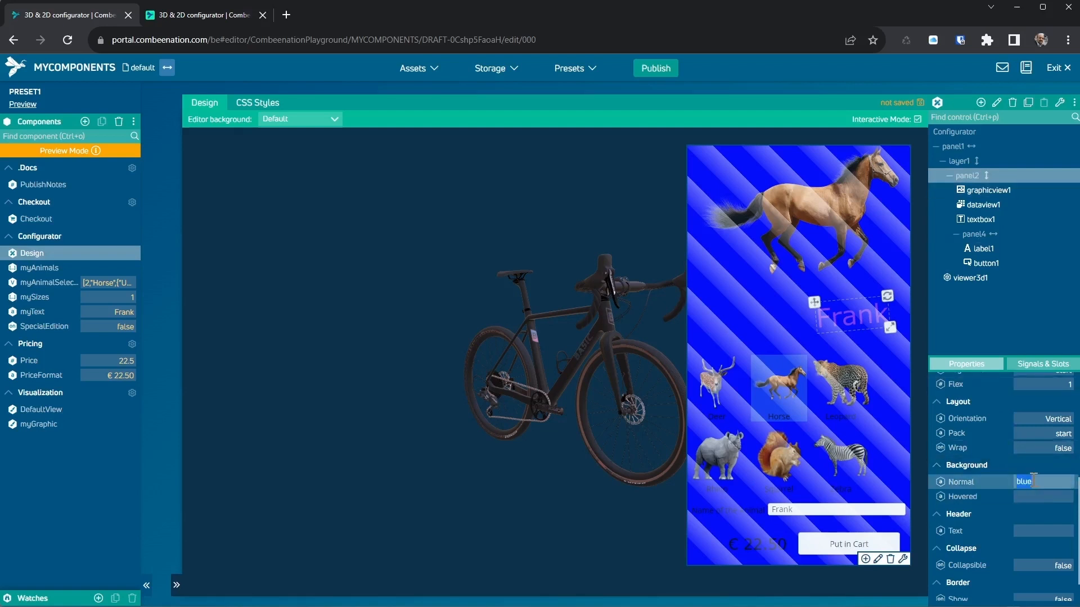
key("BackSpace")
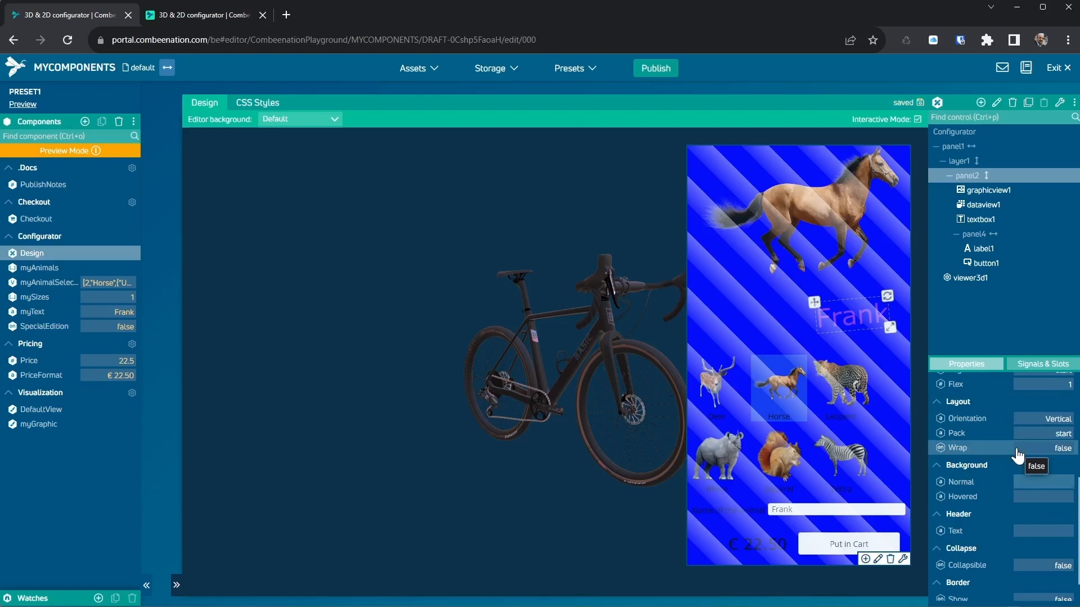
type("rgba(100,100,100,0.3)")
key("Return")
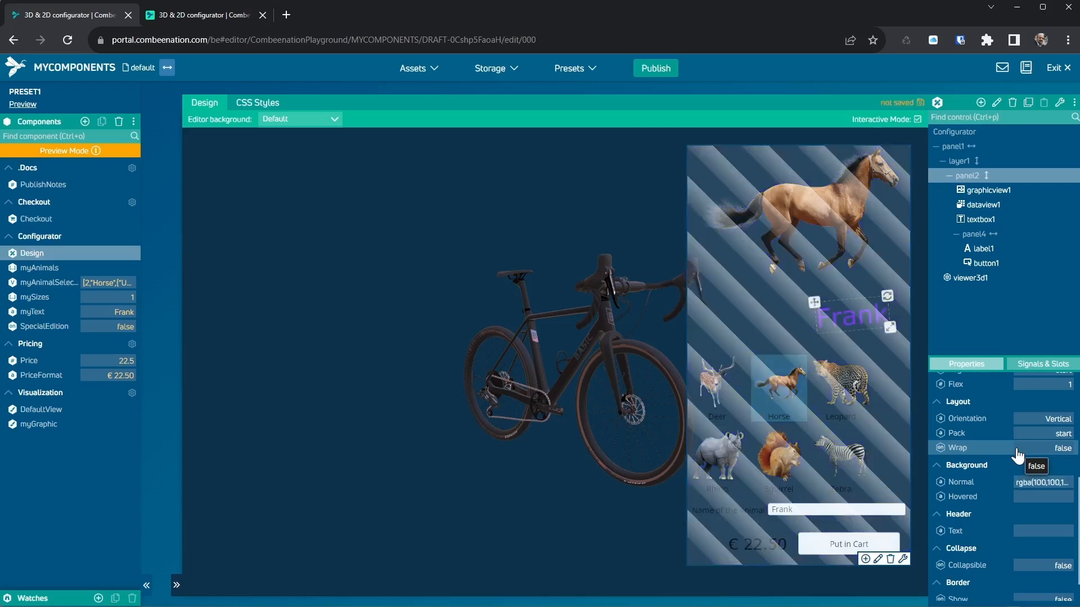
Test the layout by enlarging and rotating the 3D bike, and switch the animal through Leopard, Squirrel and Rhino back to Squirrel.
scroll(564, 409, "up", 4)
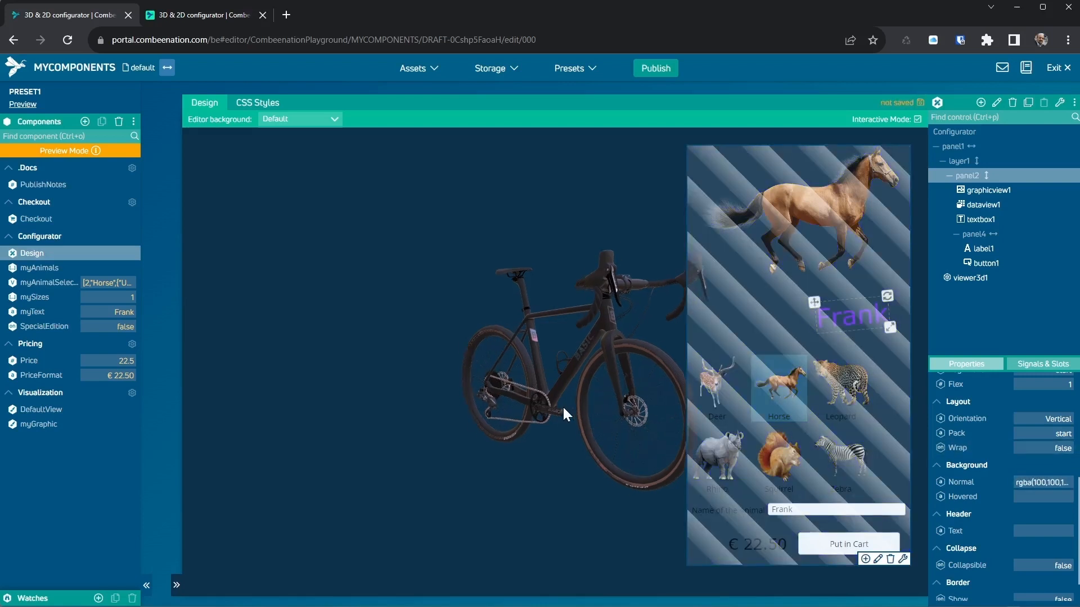
scroll(563, 406, "up", 5)
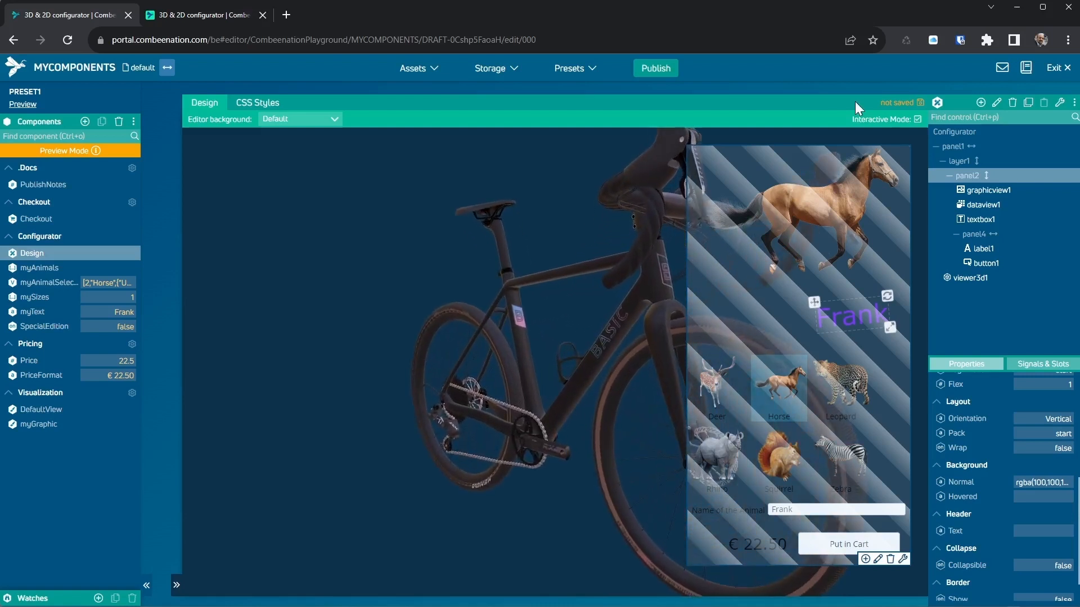
left_click(918, 120)
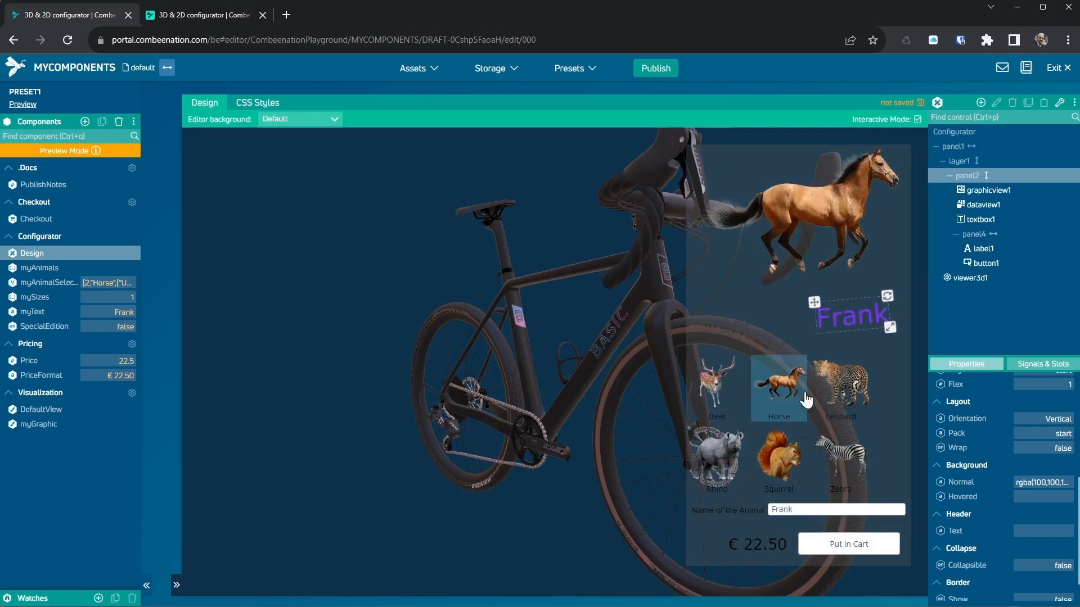
left_click(840, 401)
left_click(779, 457)
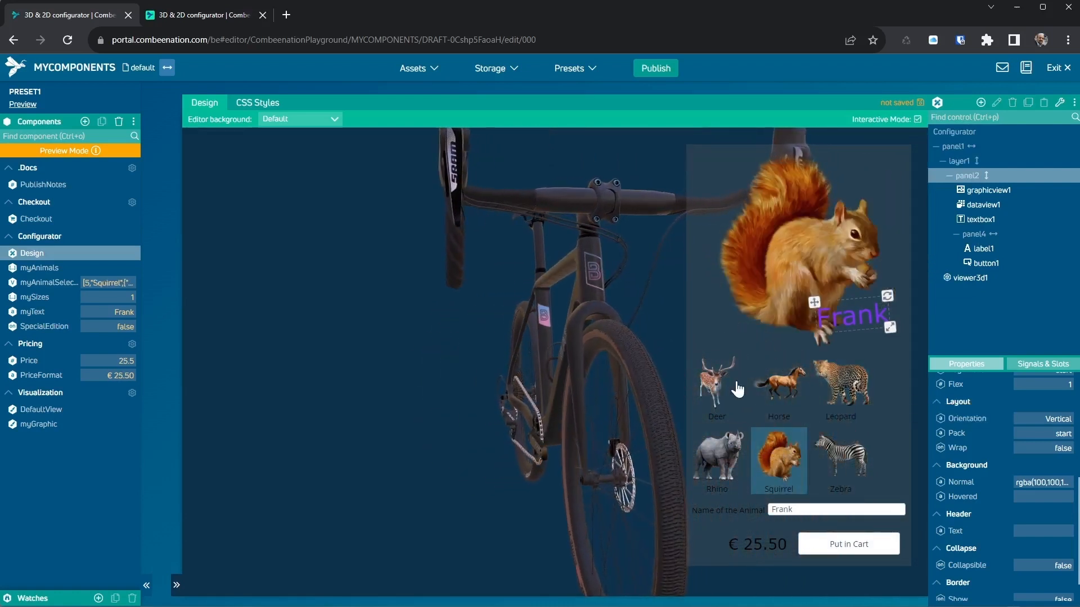
left_click(722, 452)
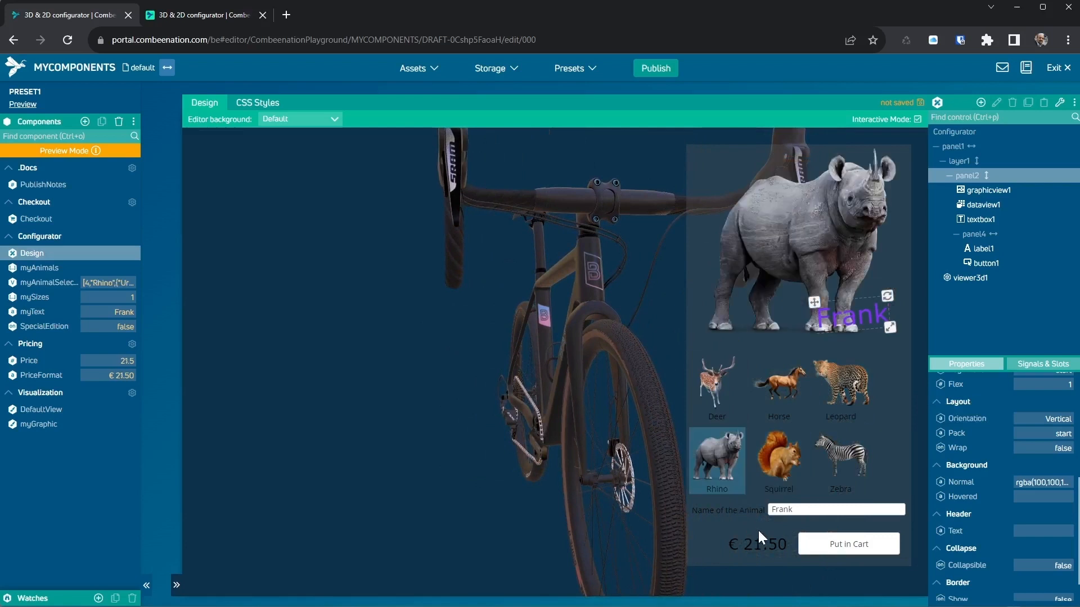
left_click(780, 485)
Enter a new name for the squirrel in the text box and move the name text to the squirrel's lower left.
double_click(779, 509)
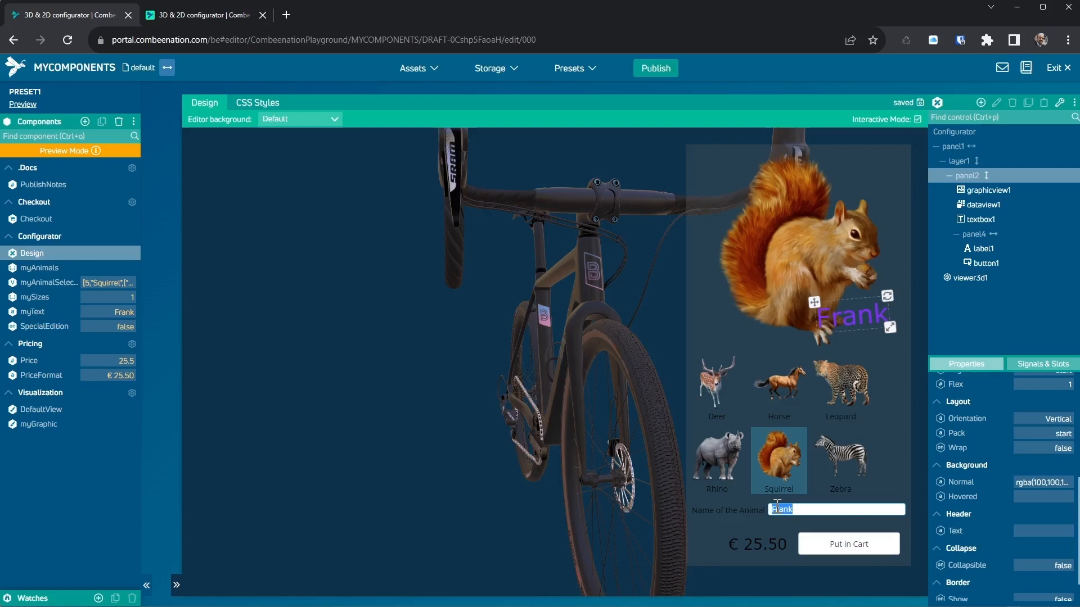
type("Hans")
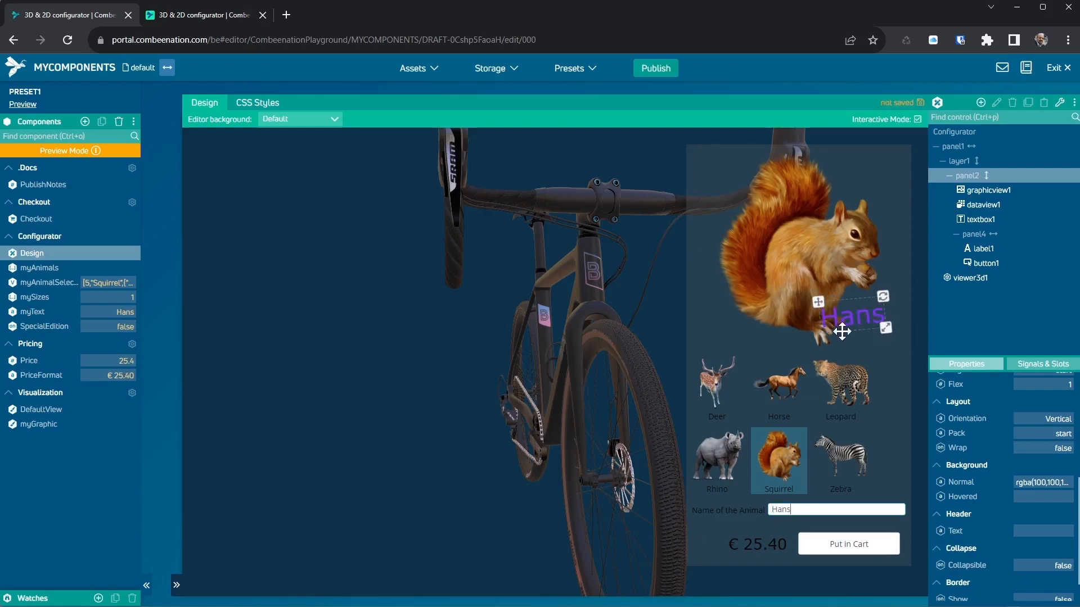
left_click_drag(869, 320, 753, 332)
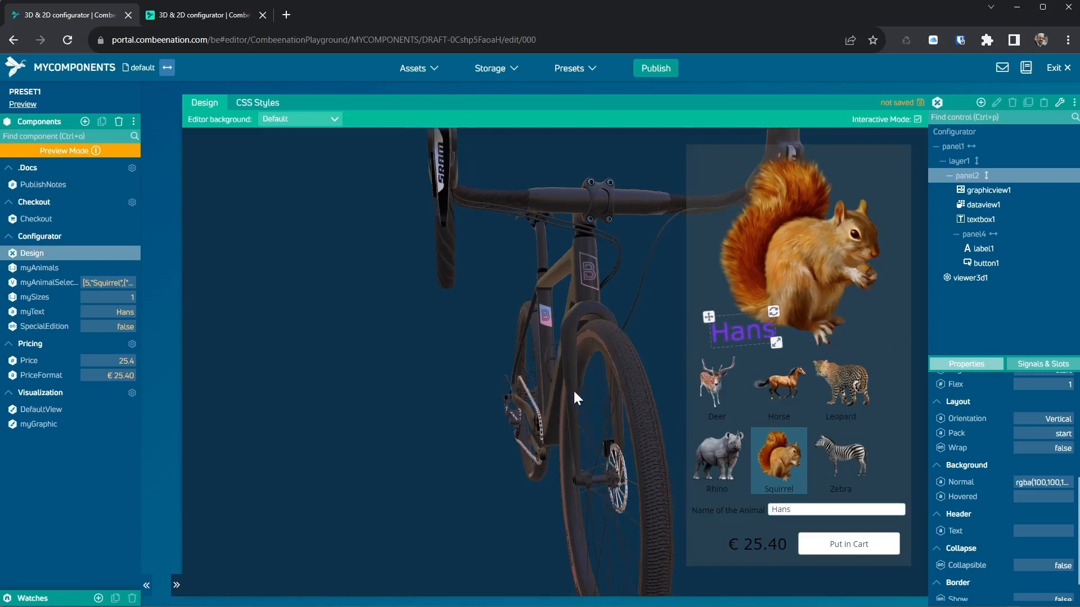